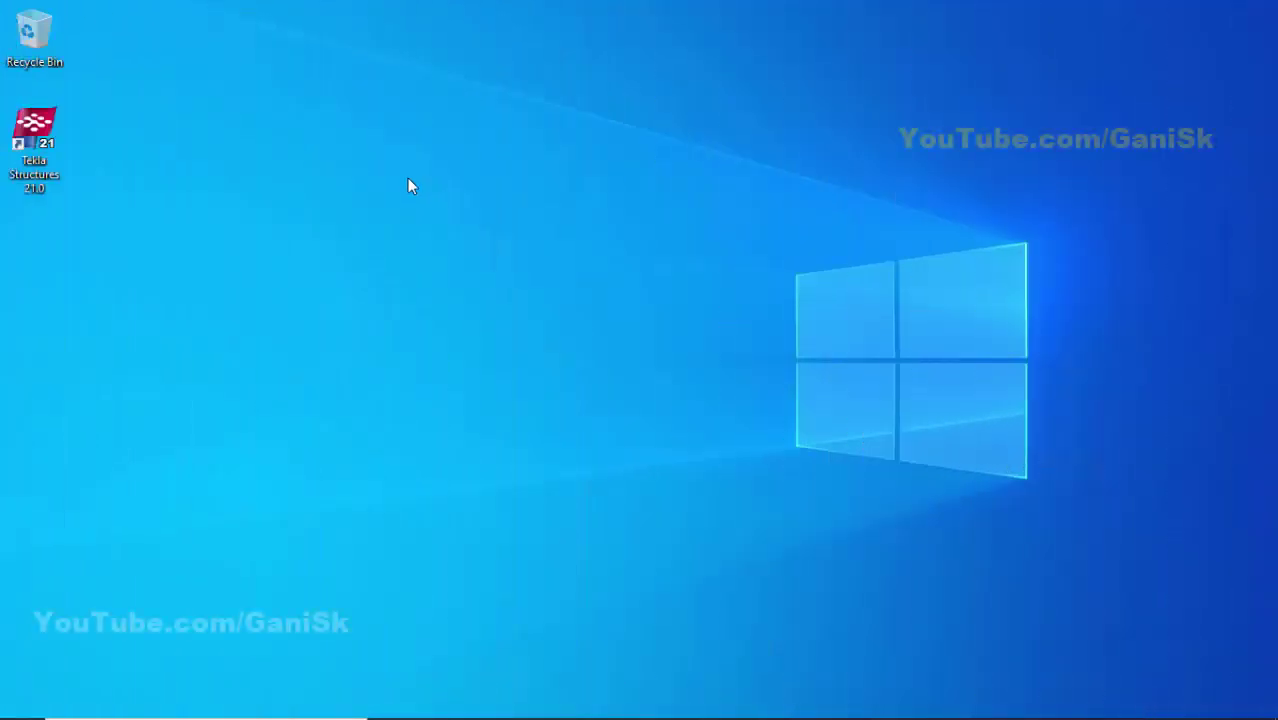
# Launch Tekla Structures 21.0 from the desktop icon to its US imperial Steel Detailing setup.
pyautogui.doubleClick(48, 158)
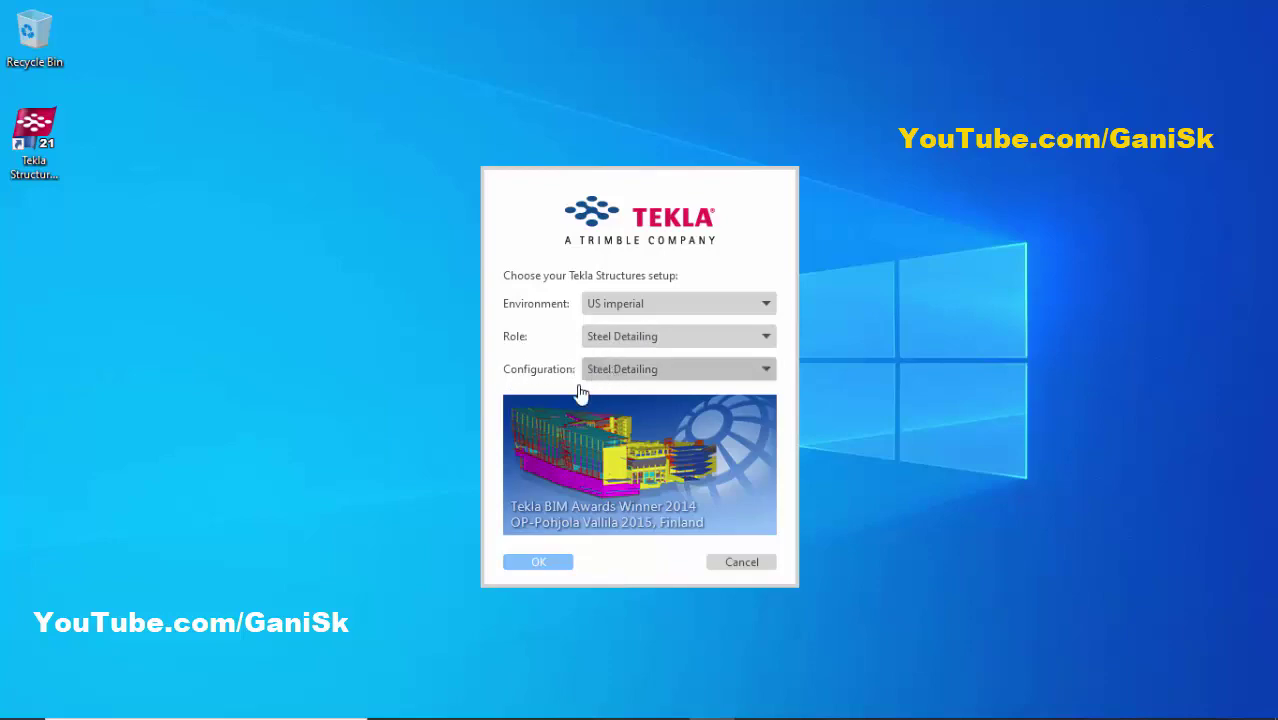
# Create 'New model 10' with the default name and maximize its 3d grid view.
pyautogui.click(540, 566)
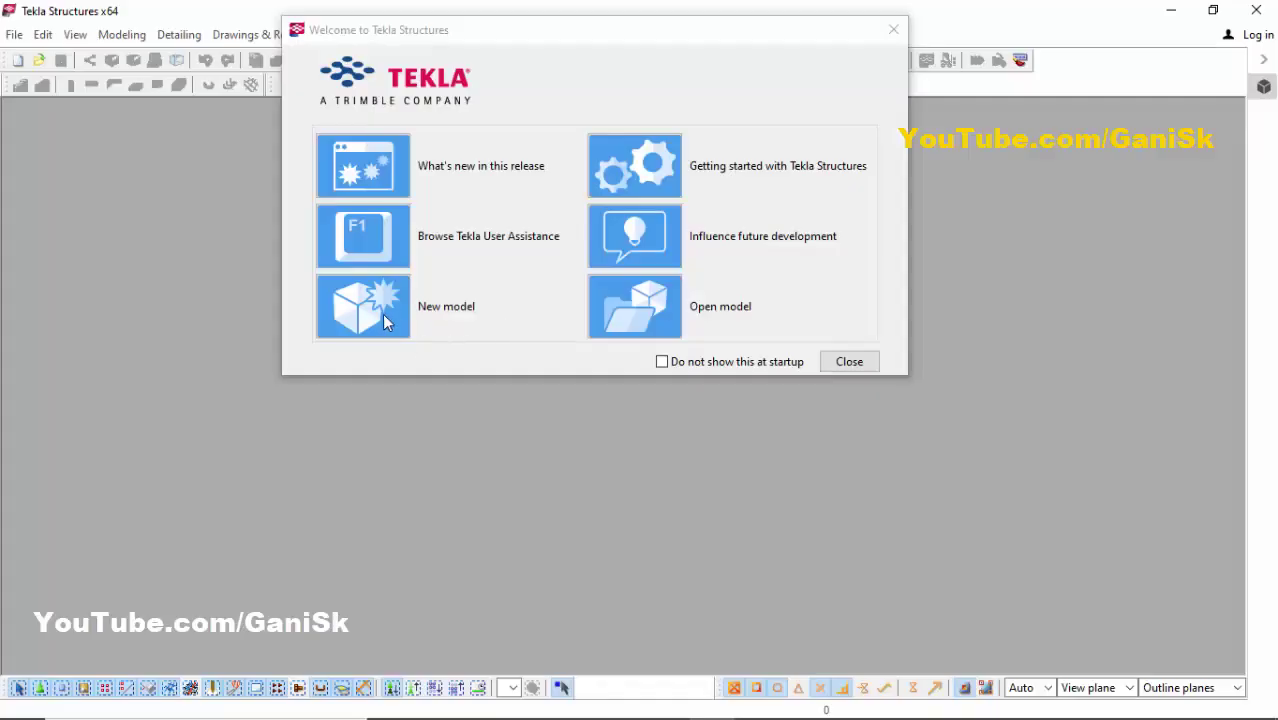
pyautogui.click(363, 306)
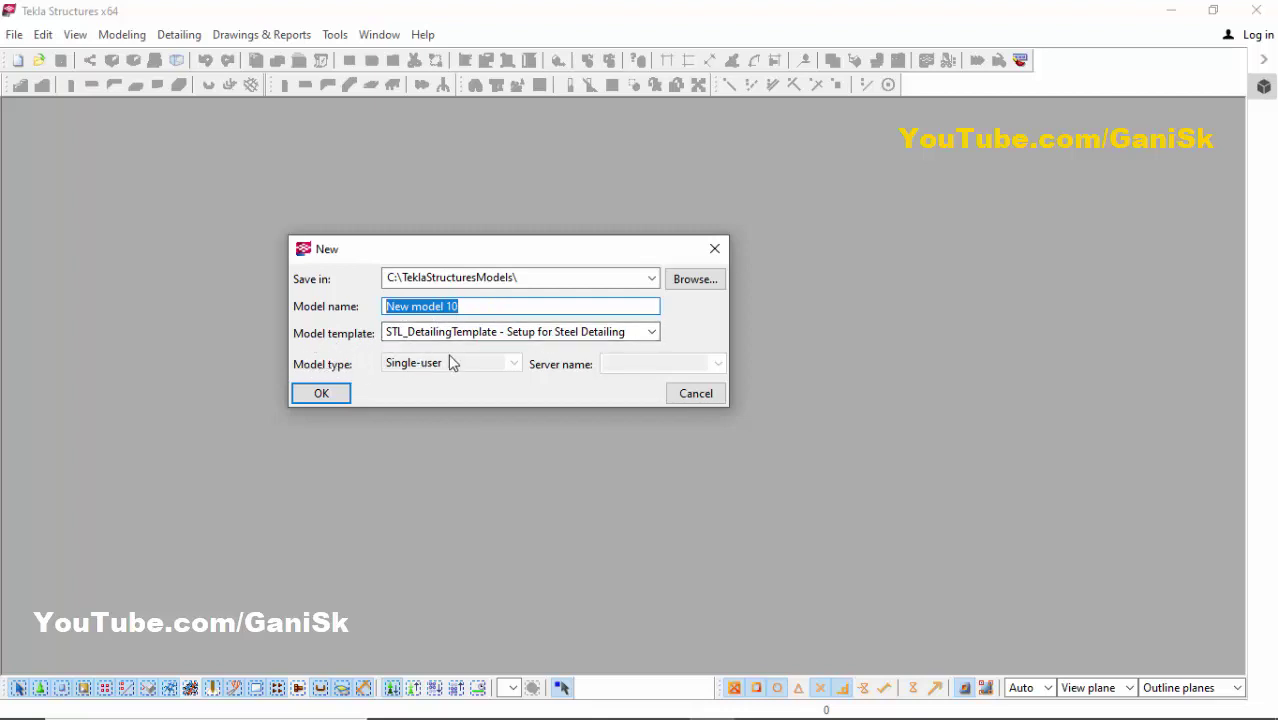
pyautogui.click(319, 391)
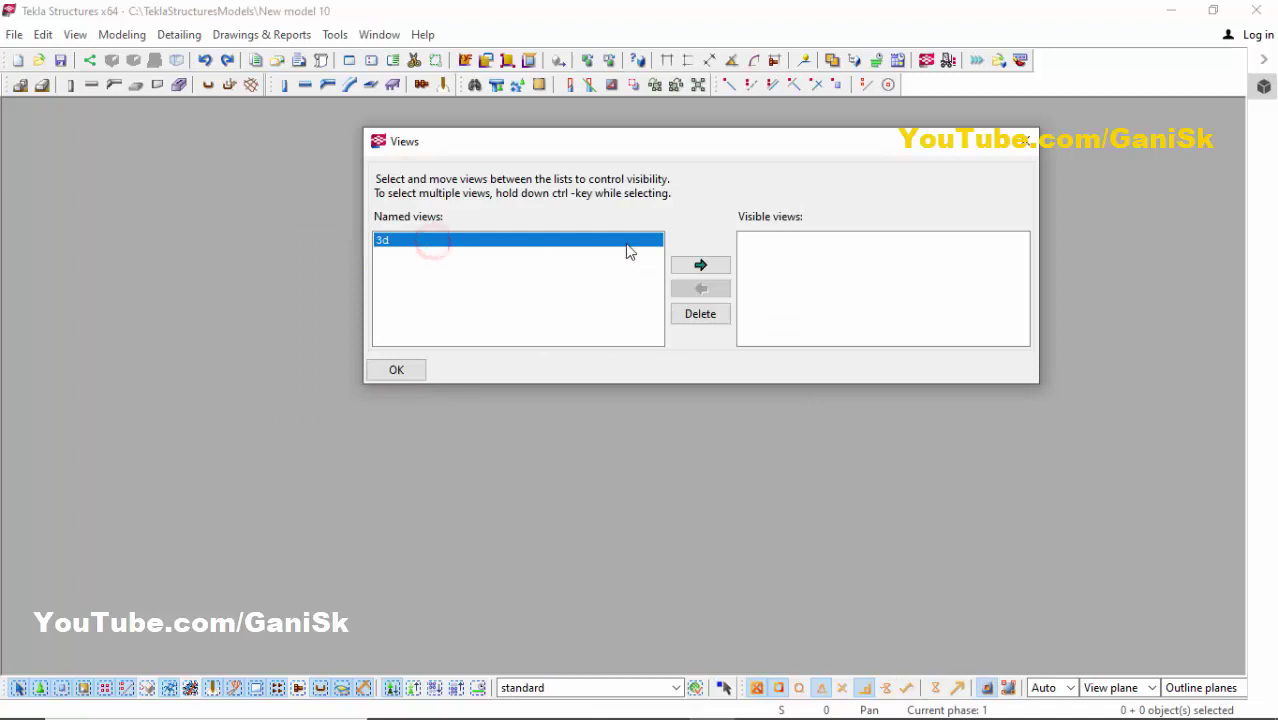
pyautogui.click(701, 264)
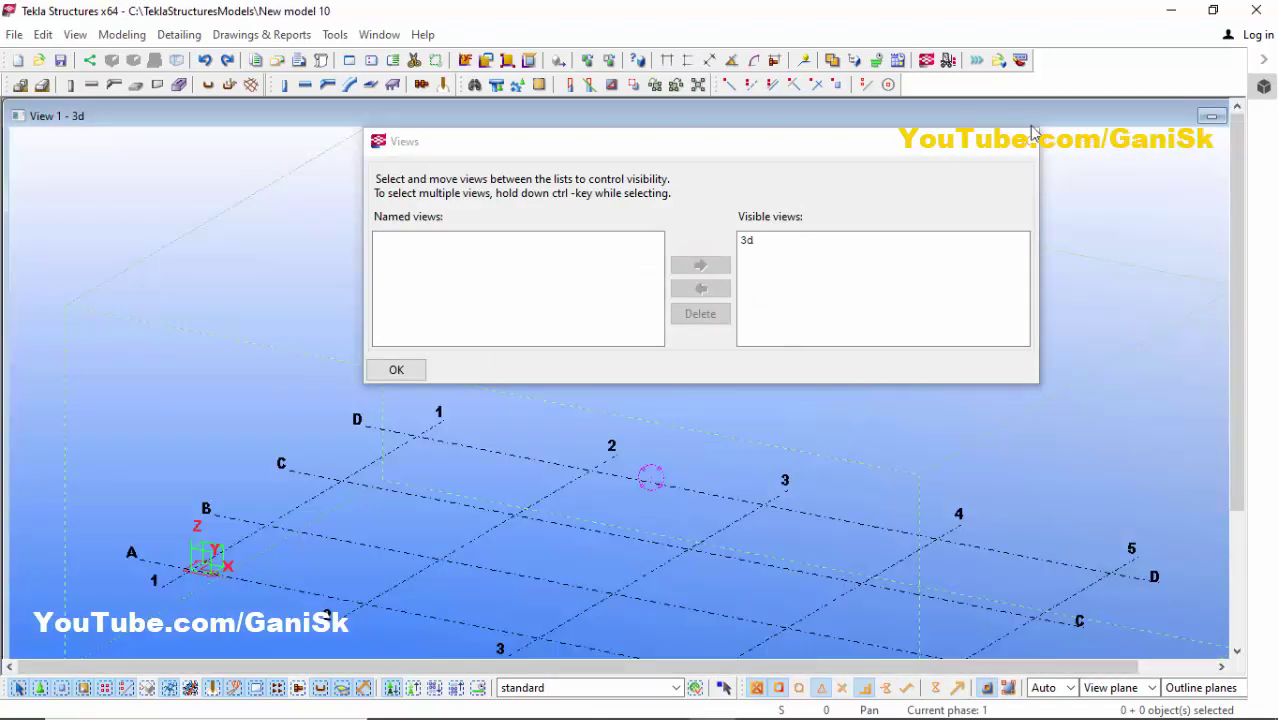
pyautogui.click(1021, 141)
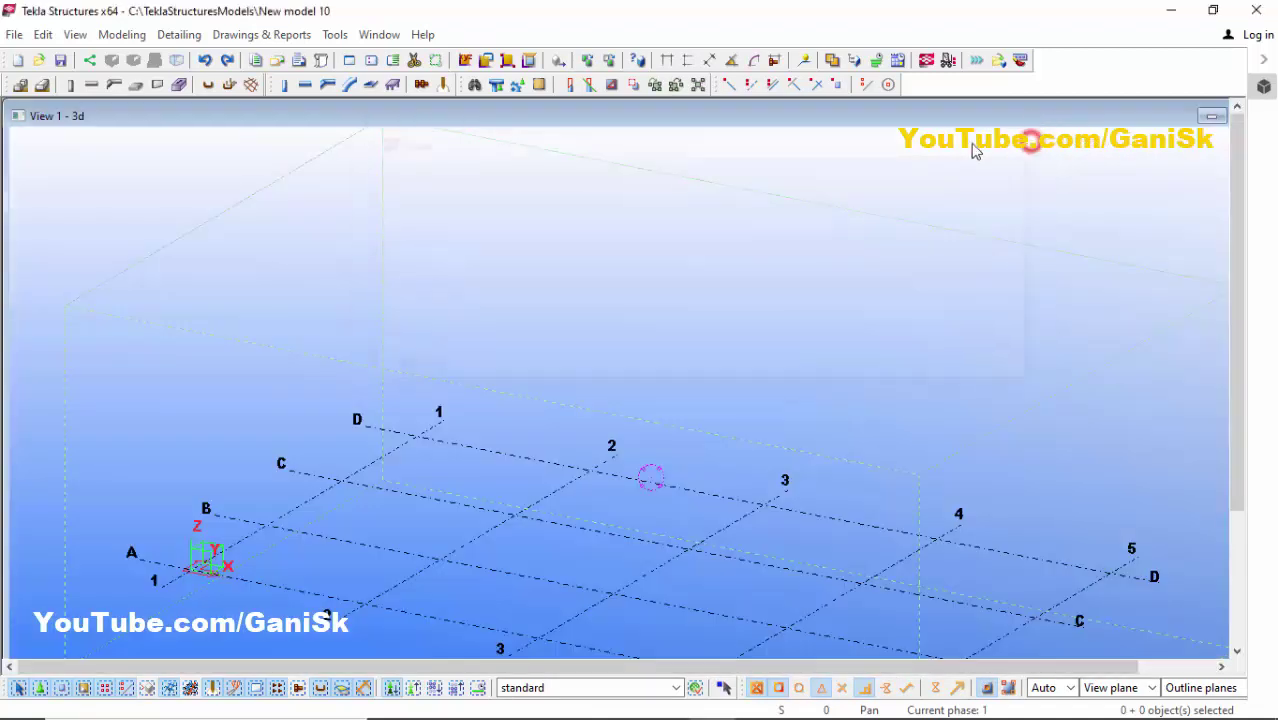
pyautogui.doubleClick(973, 120)
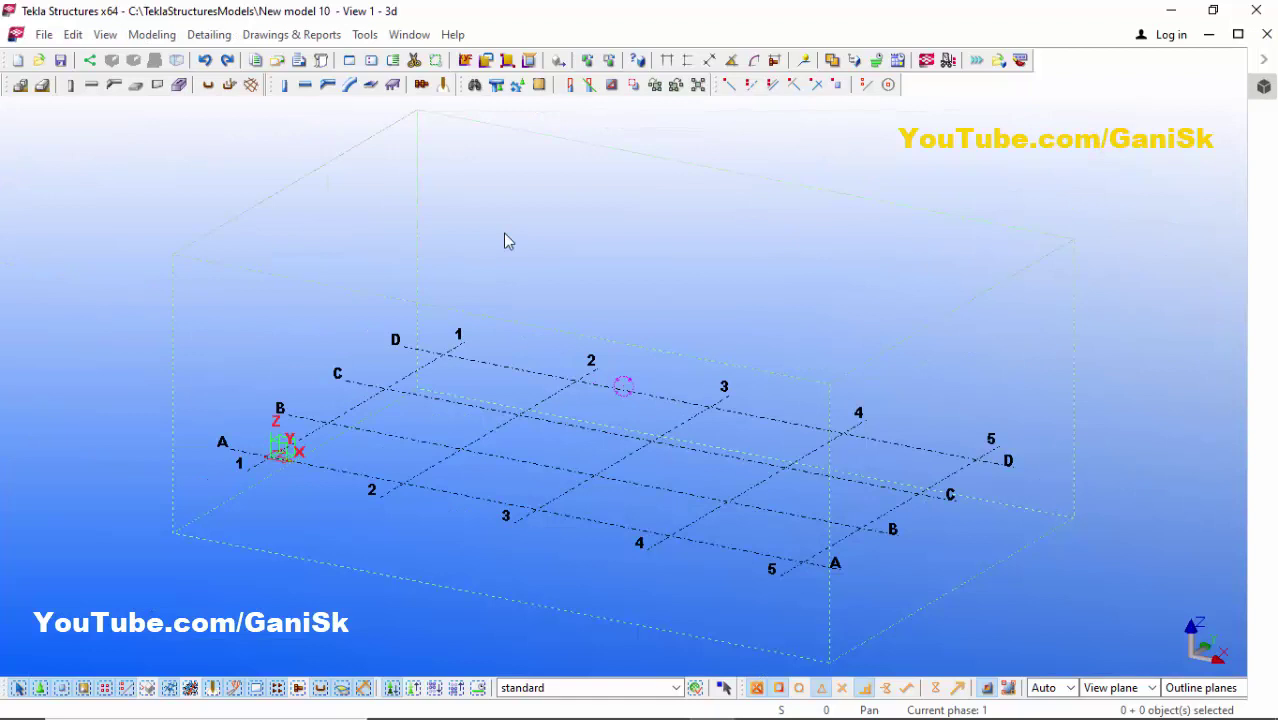
# Place a single column at grid intersection A-3.
pyautogui.click(284, 87)
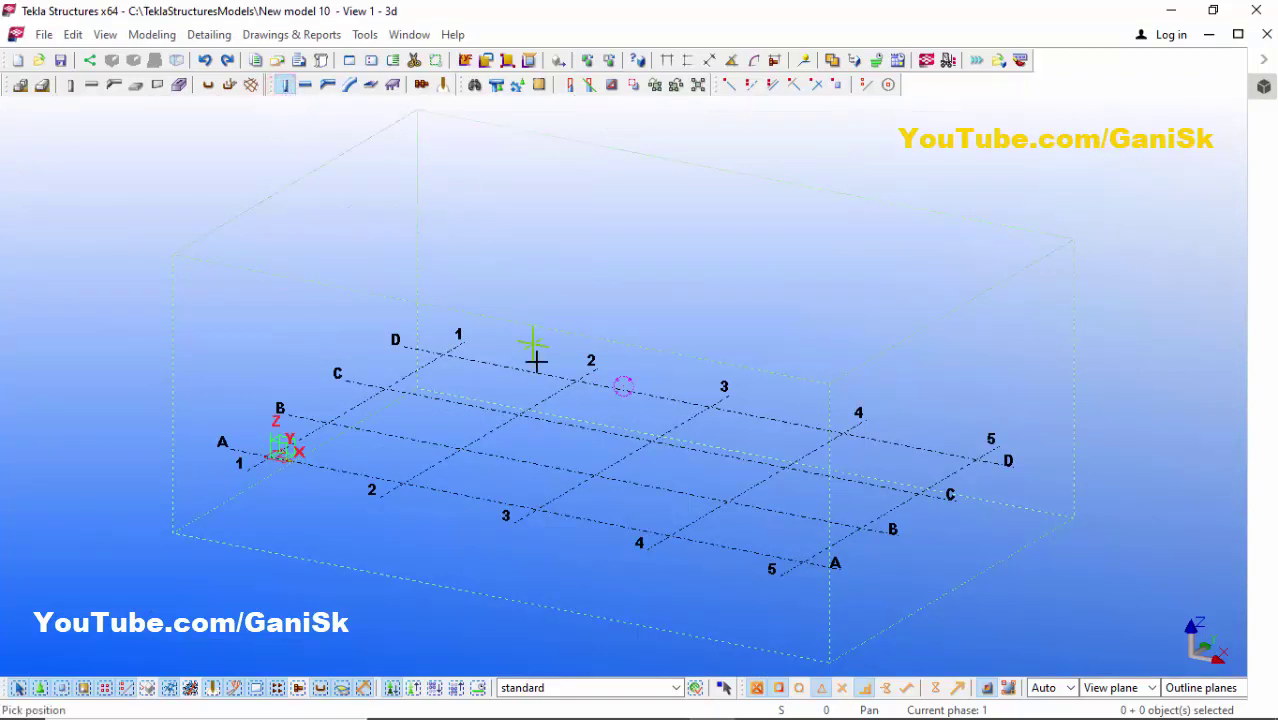
pyautogui.click(537, 510)
pyautogui.rightClick(668, 275)
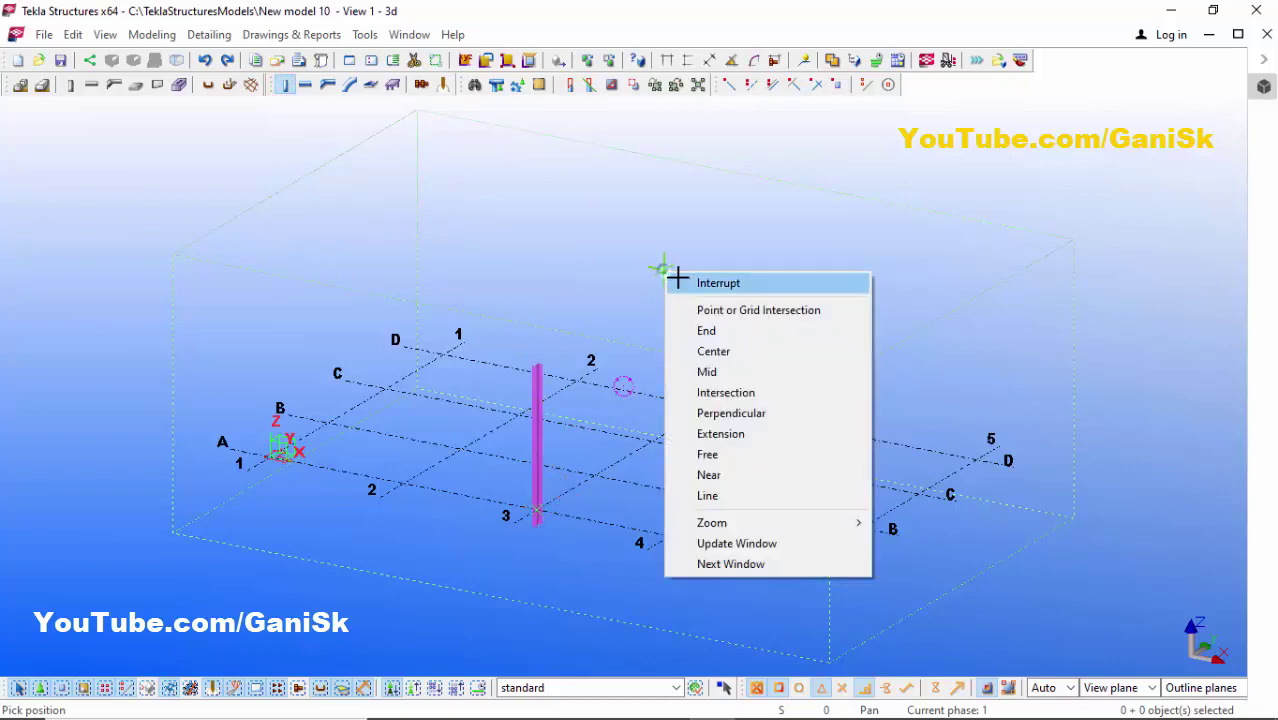
pyautogui.click(685, 280)
# Zoom in and select the new column.
pyautogui.scroll(5, 533, 375)
pyautogui.click(533, 381)
pyautogui.scroll(5, 505, 300)
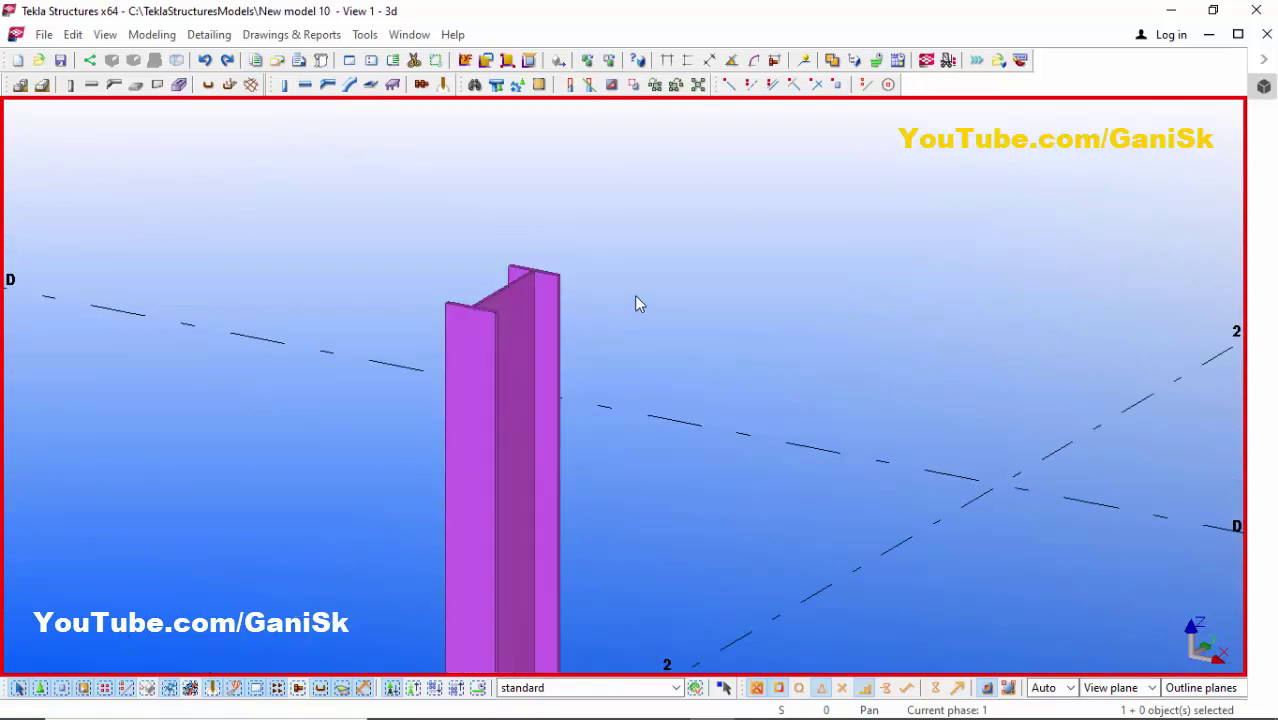
pyautogui.scroll(-3, 634, 295)
pyautogui.click(574, 337)
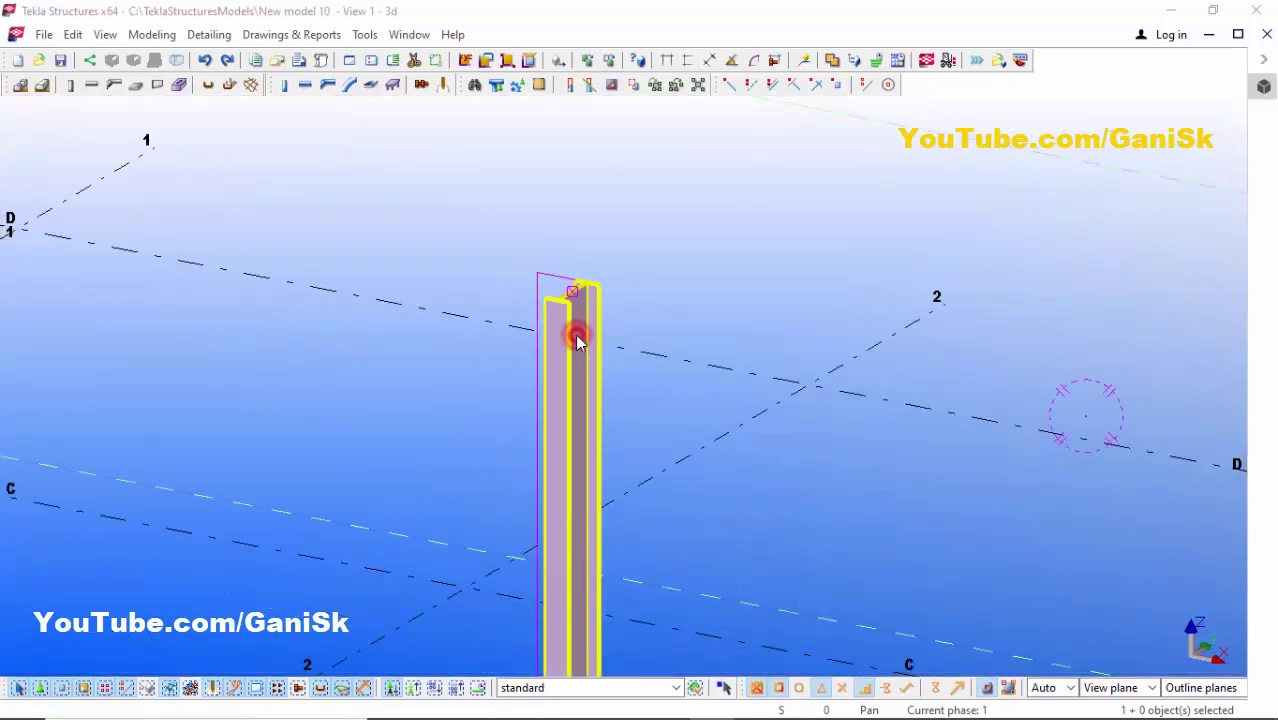
# Open the column's properties and browse the profile catalog to Circular hollow sections > PIPE > Standard.
pyautogui.doubleClick(576, 340)
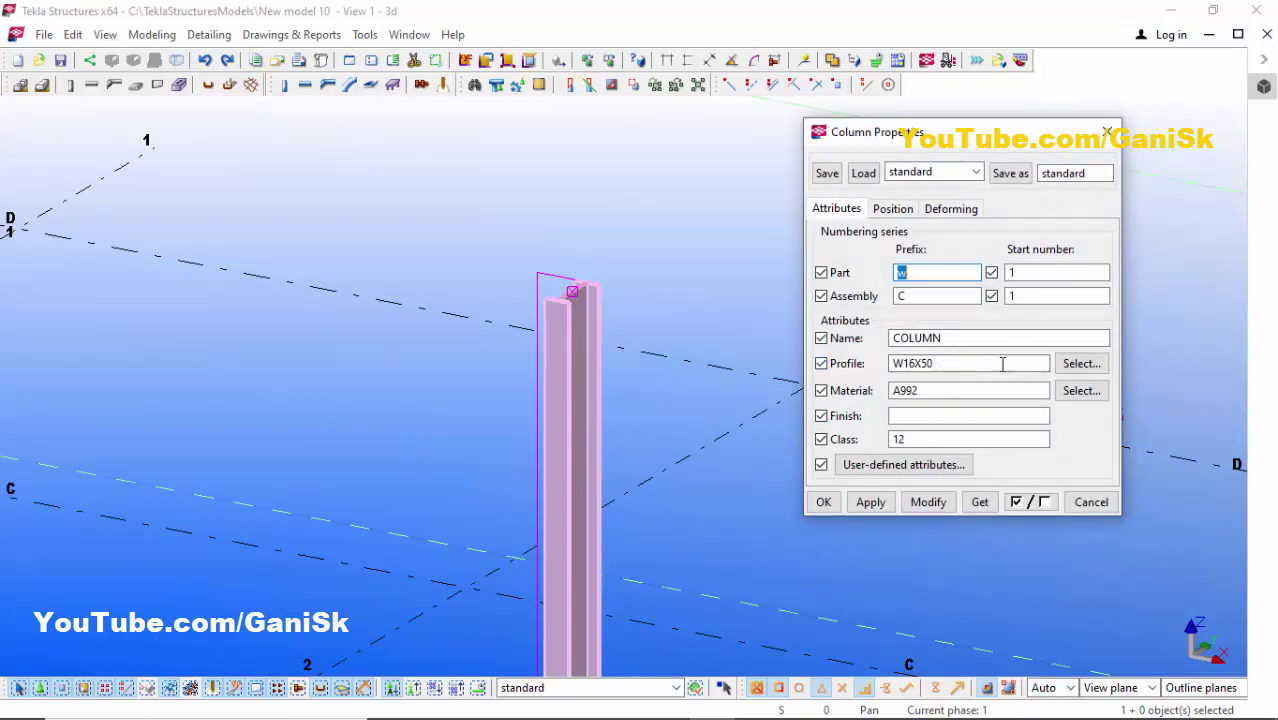
pyautogui.click(1082, 363)
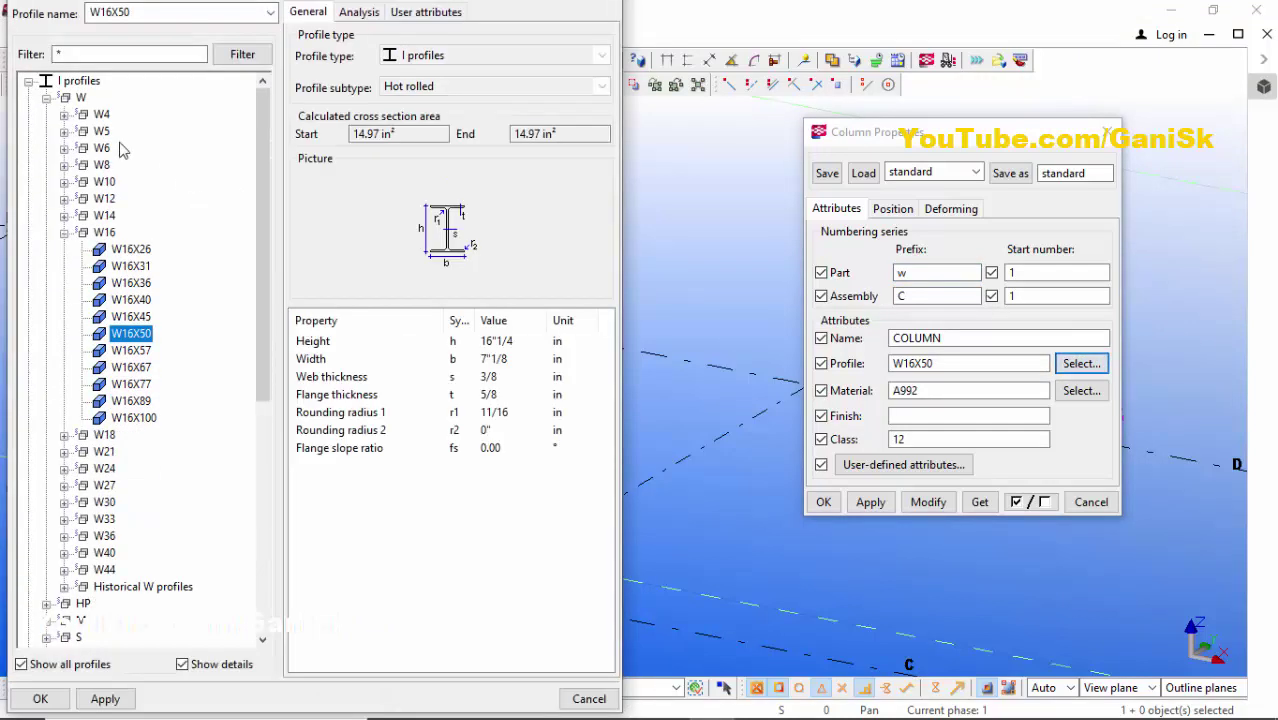
pyautogui.click(28, 81)
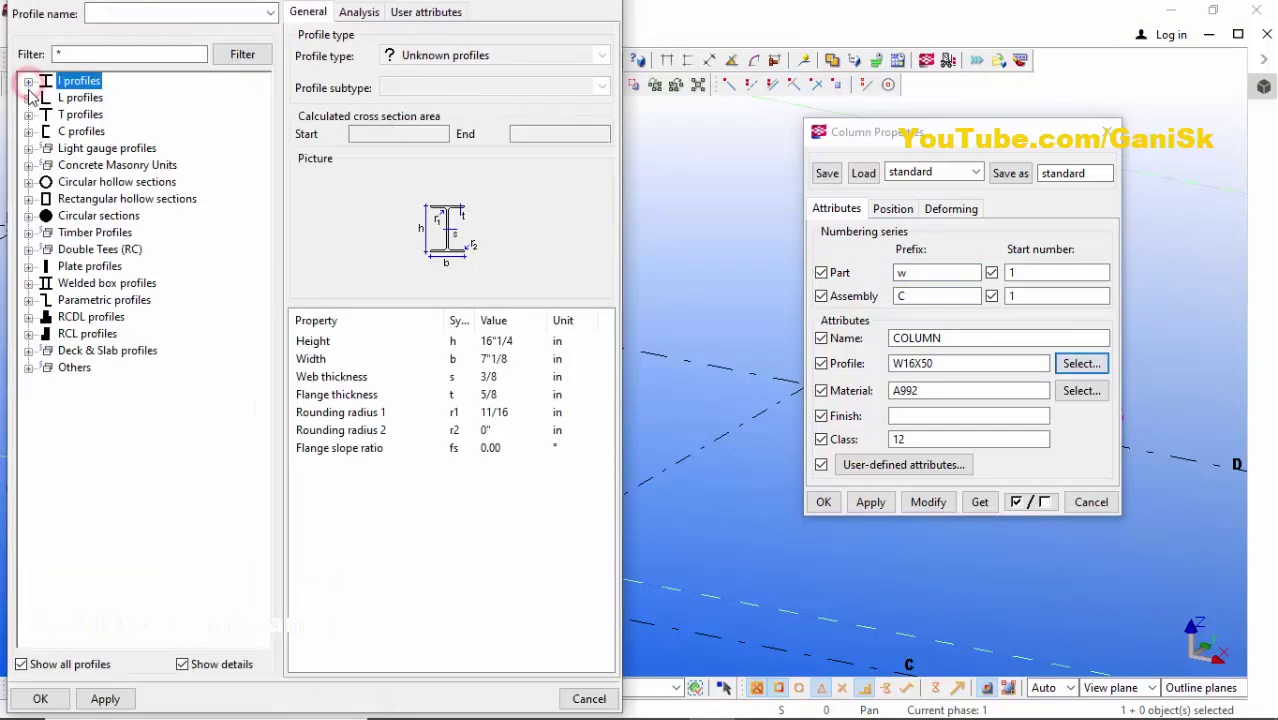
pyautogui.click(28, 182)
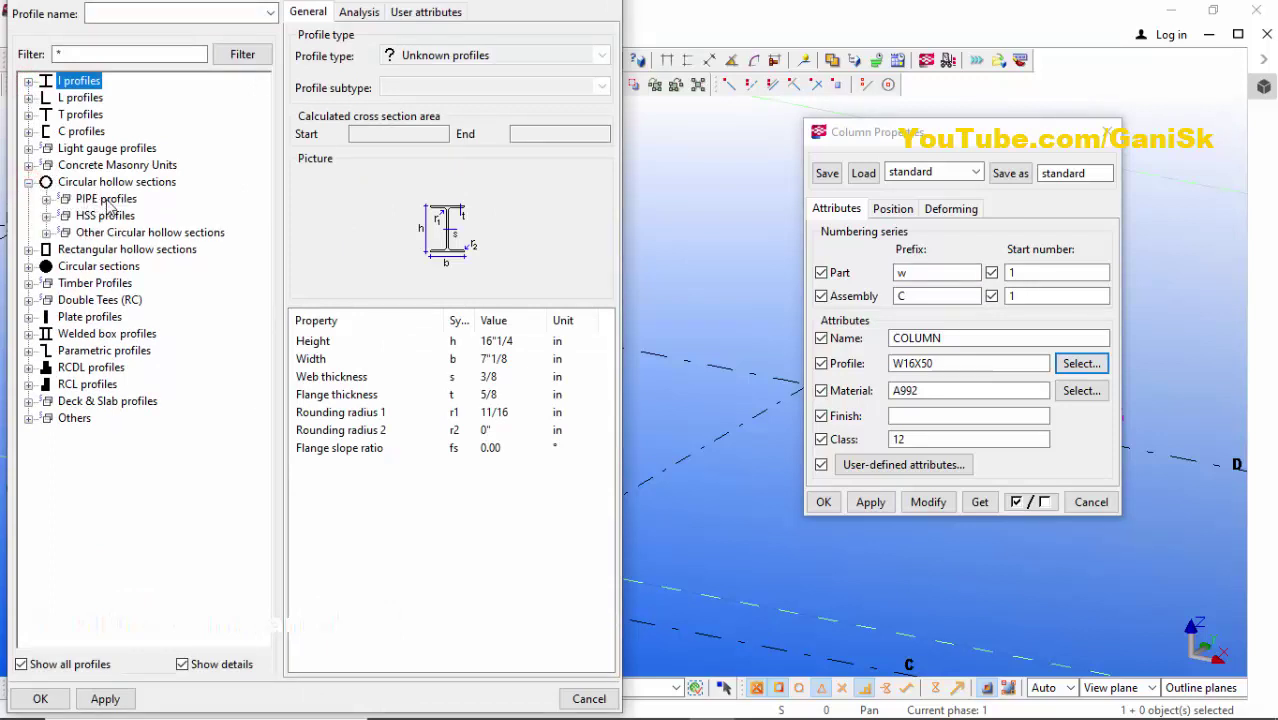
pyautogui.click(46, 199)
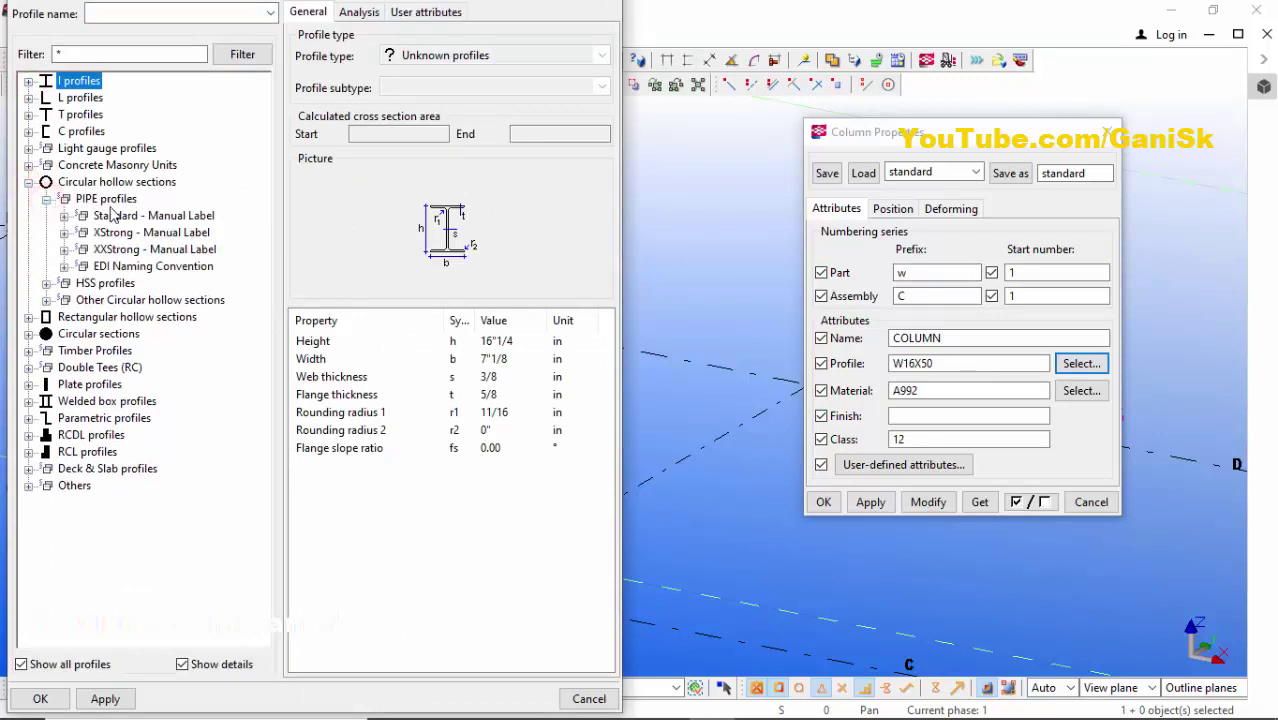
pyautogui.click(64, 216)
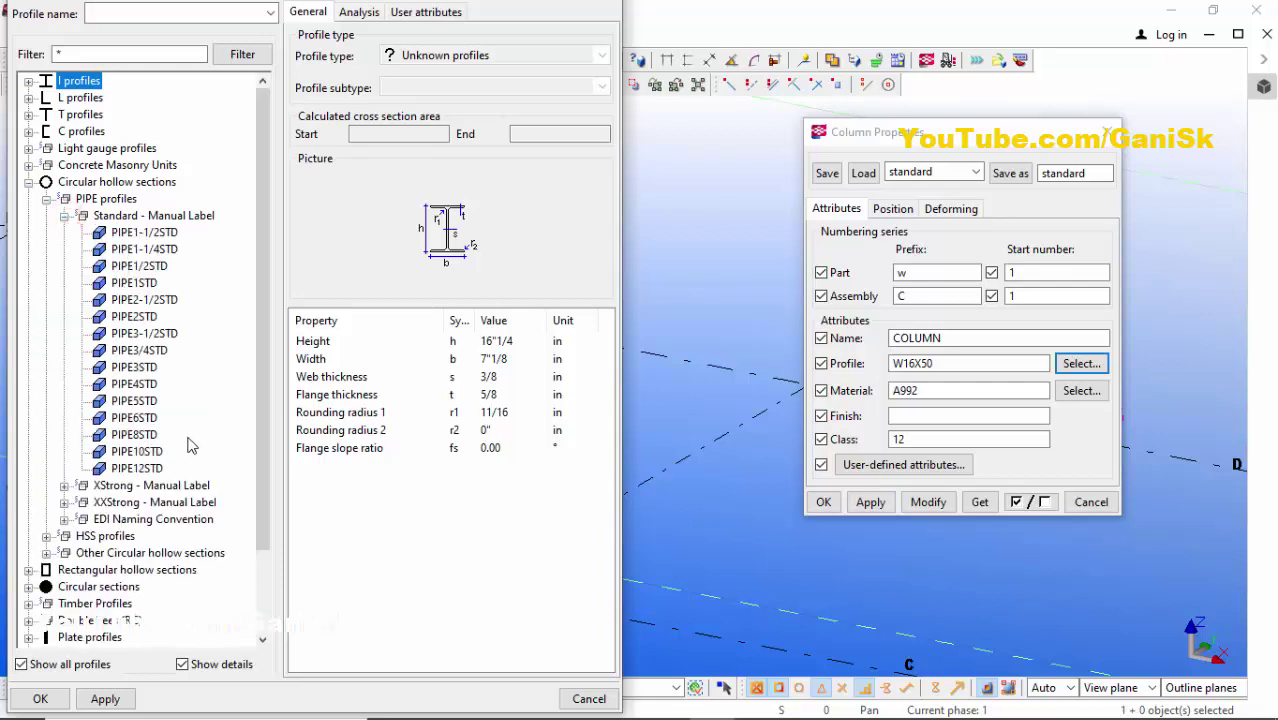
# Assign the PIPE10STD profile to the column, replacing W16X50.
pyautogui.click(138, 452)
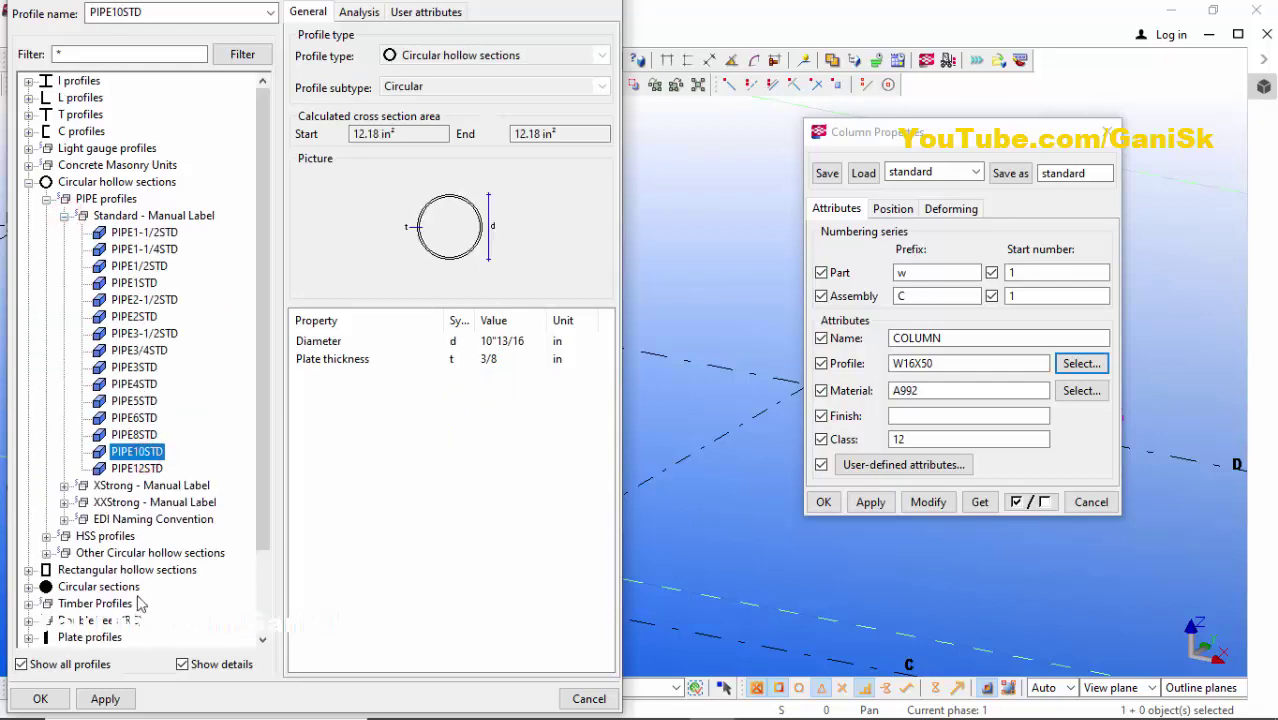
pyautogui.click(104, 698)
pyautogui.click(40, 698)
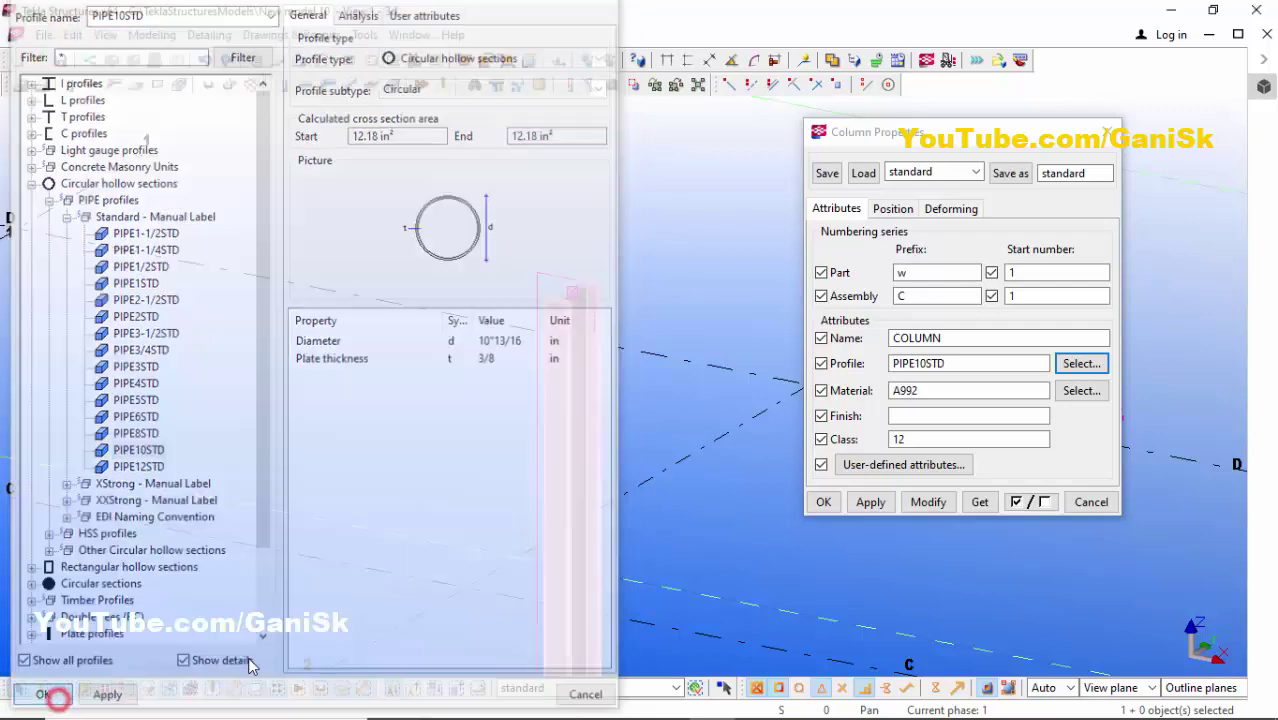
pyautogui.click(927, 501)
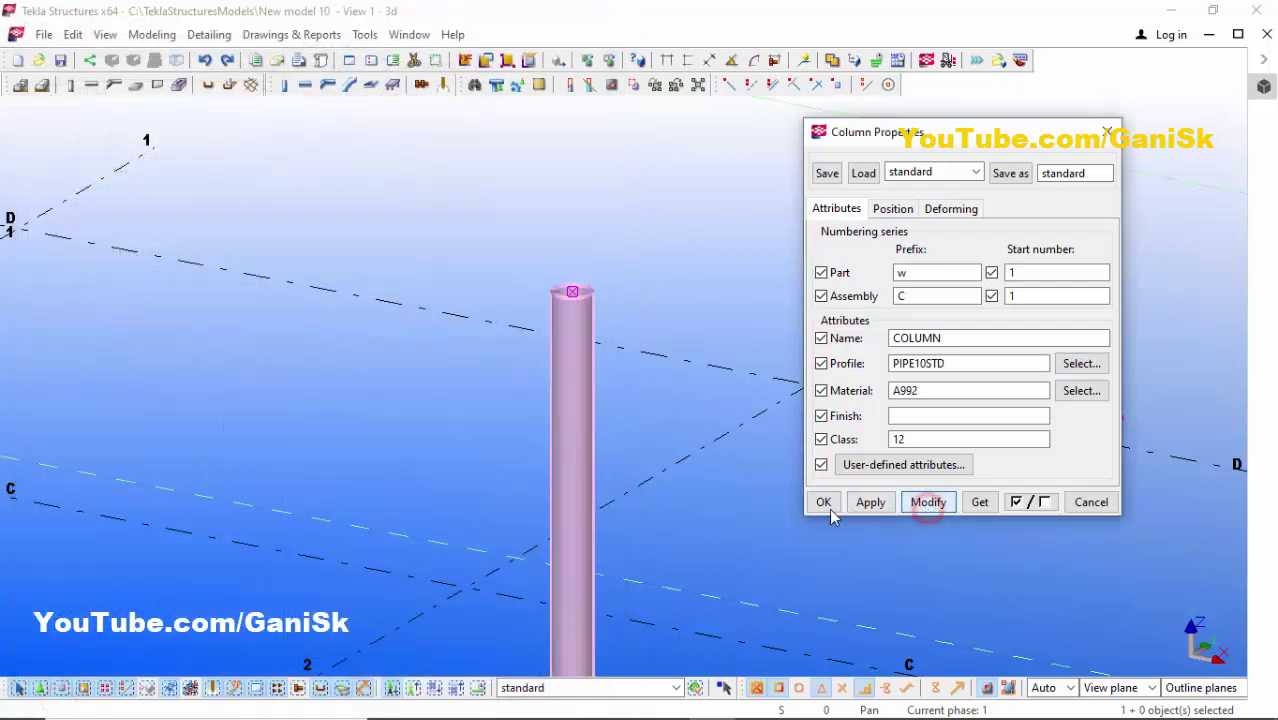
pyautogui.scroll(-10, 650, 387)
pyautogui.scroll(10, 639, 417)
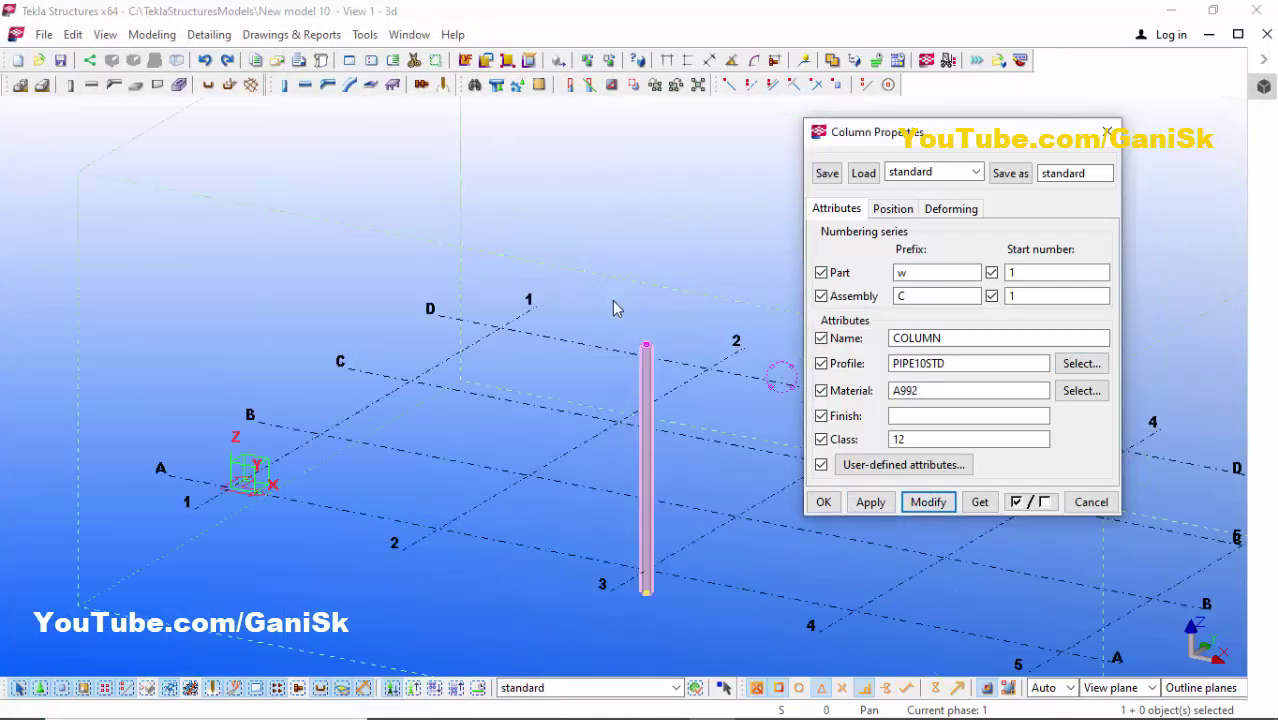
pyautogui.scroll(2, 748, 485)
pyautogui.scroll(-8, 759, 494)
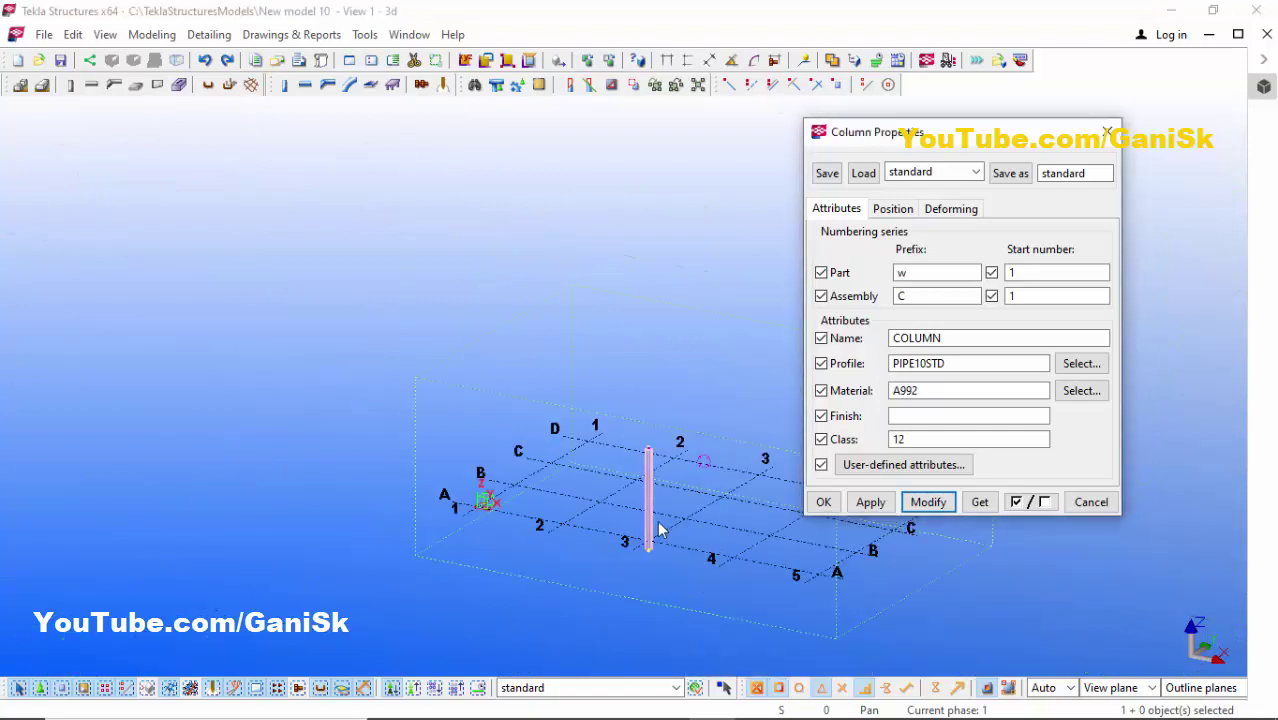
pyautogui.scroll(4, 652, 555)
pyautogui.scroll(2, 652, 555)
pyautogui.scroll(-2, 650, 562)
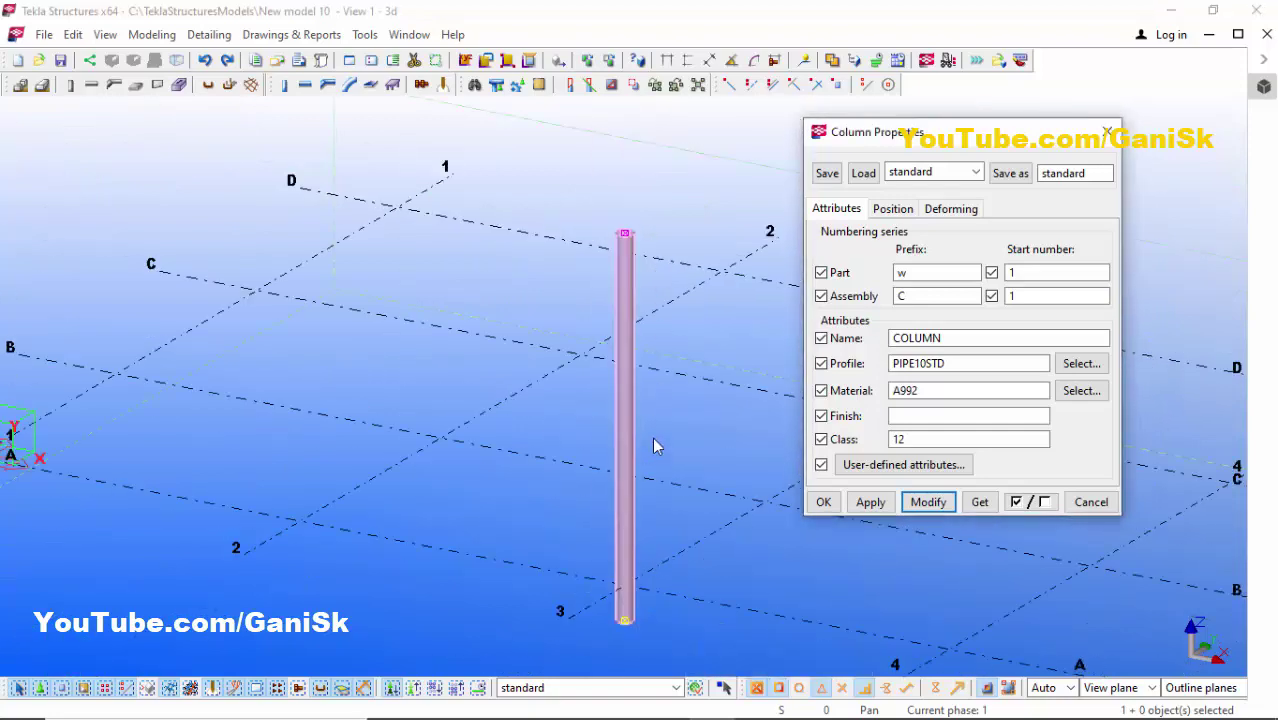
# Set the column's bottom level to 0 and top level to 15', saving them as defaults.
pyautogui.click(893, 211)
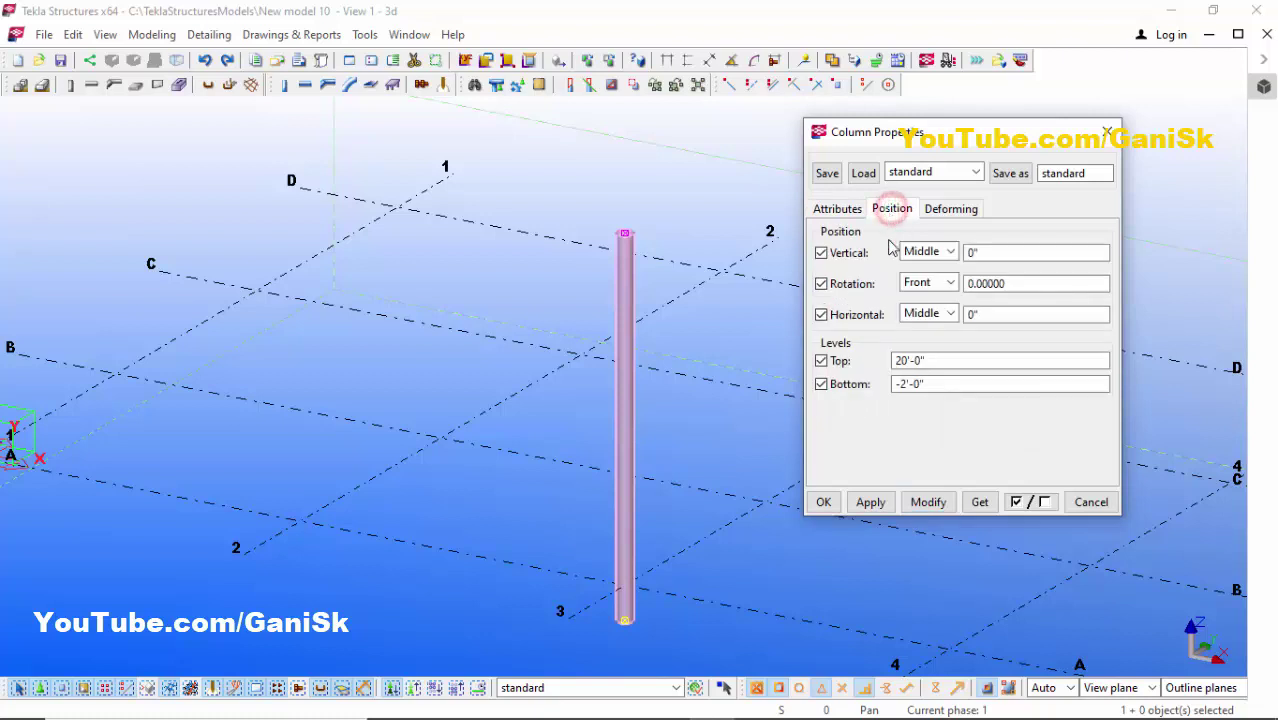
pyautogui.doubleClick(929, 383)
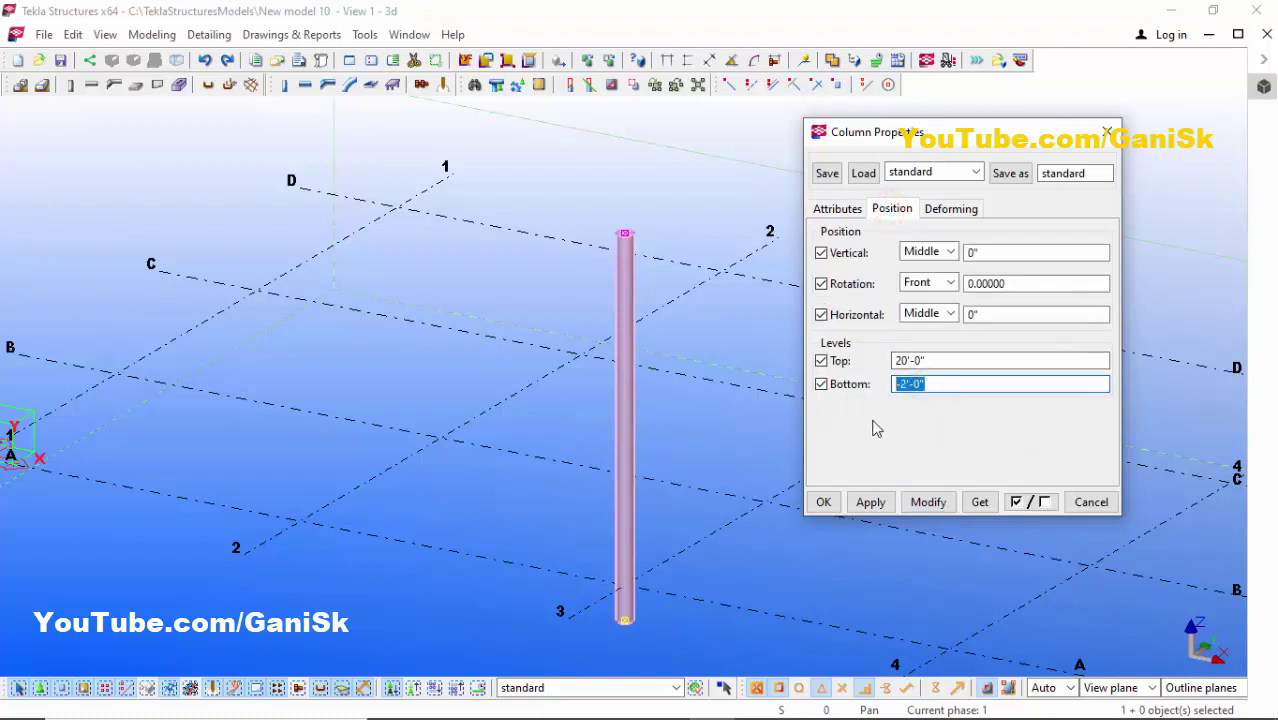
pyautogui.write('0')
pyautogui.hotkey('shift', 'Tab')
pyautogui.write('15')
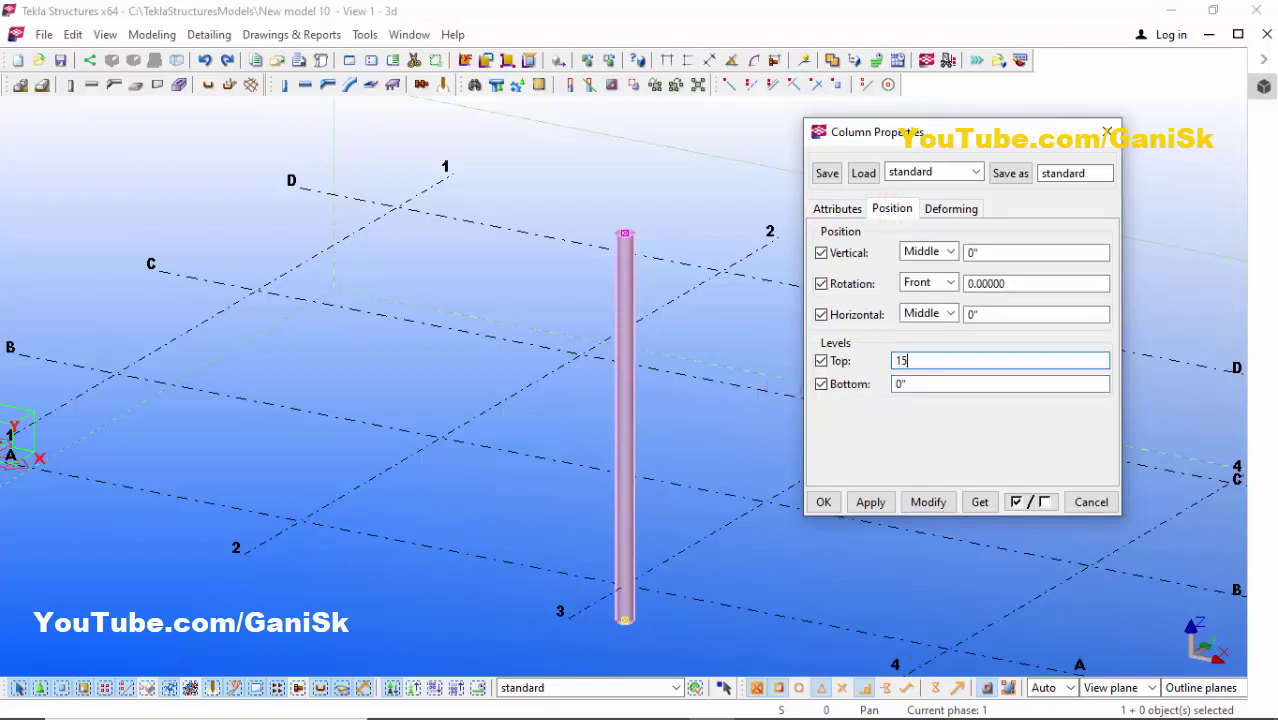
pyautogui.write("'")
pyautogui.click(920, 500)
pyautogui.click(871, 501)
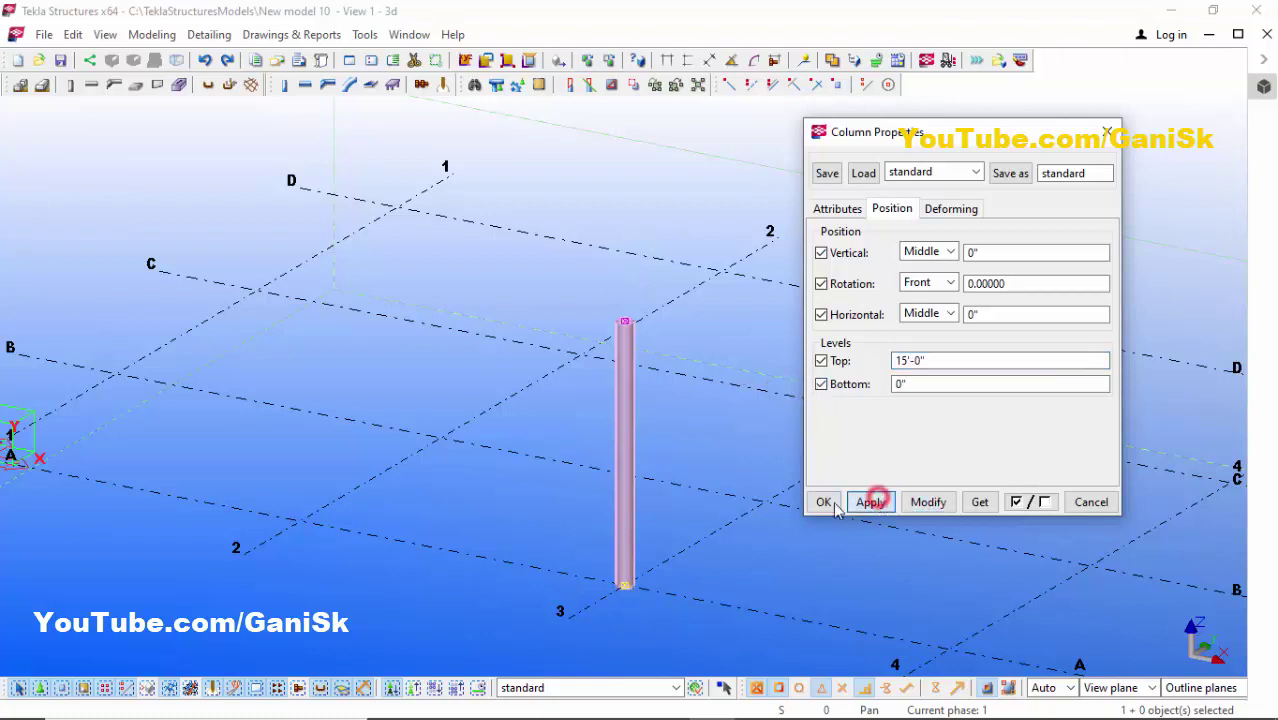
pyautogui.click(824, 502)
# Redraw the 3d view and orbit it around the column top.
pyautogui.click(737, 440)
pyautogui.rightClick(733, 428)
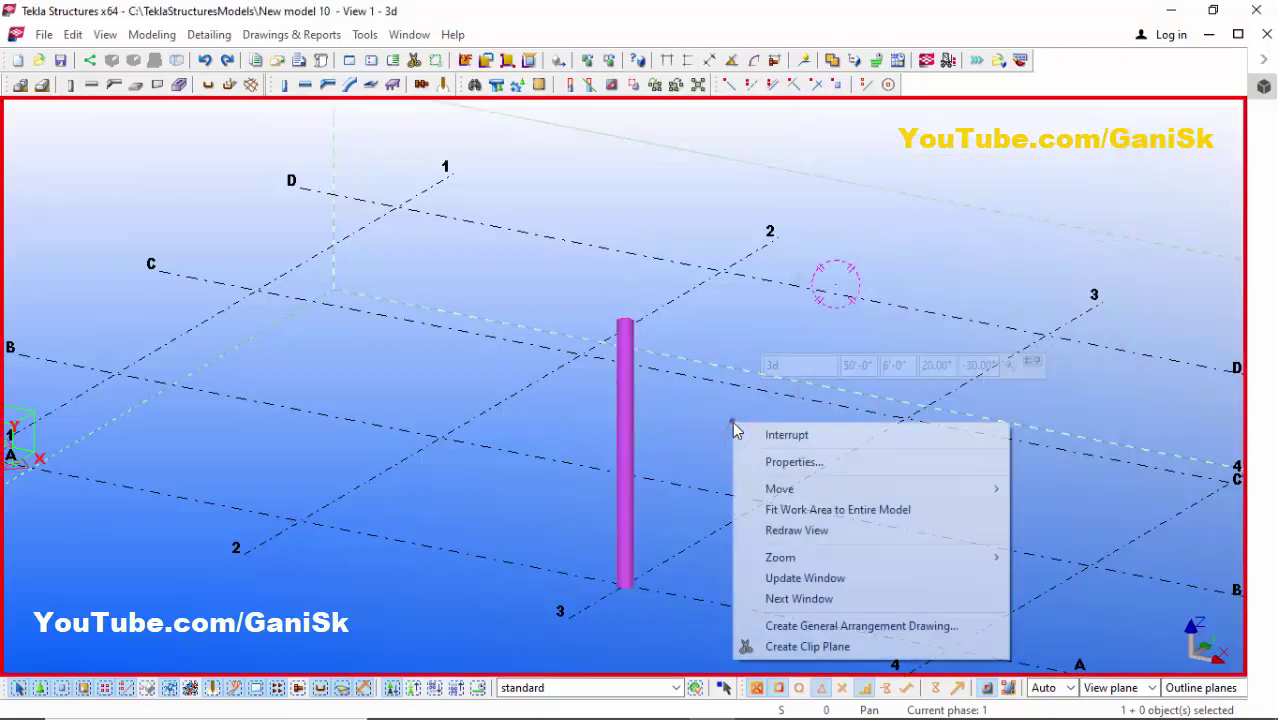
pyautogui.click(797, 530)
pyautogui.scroll(4, 632, 352)
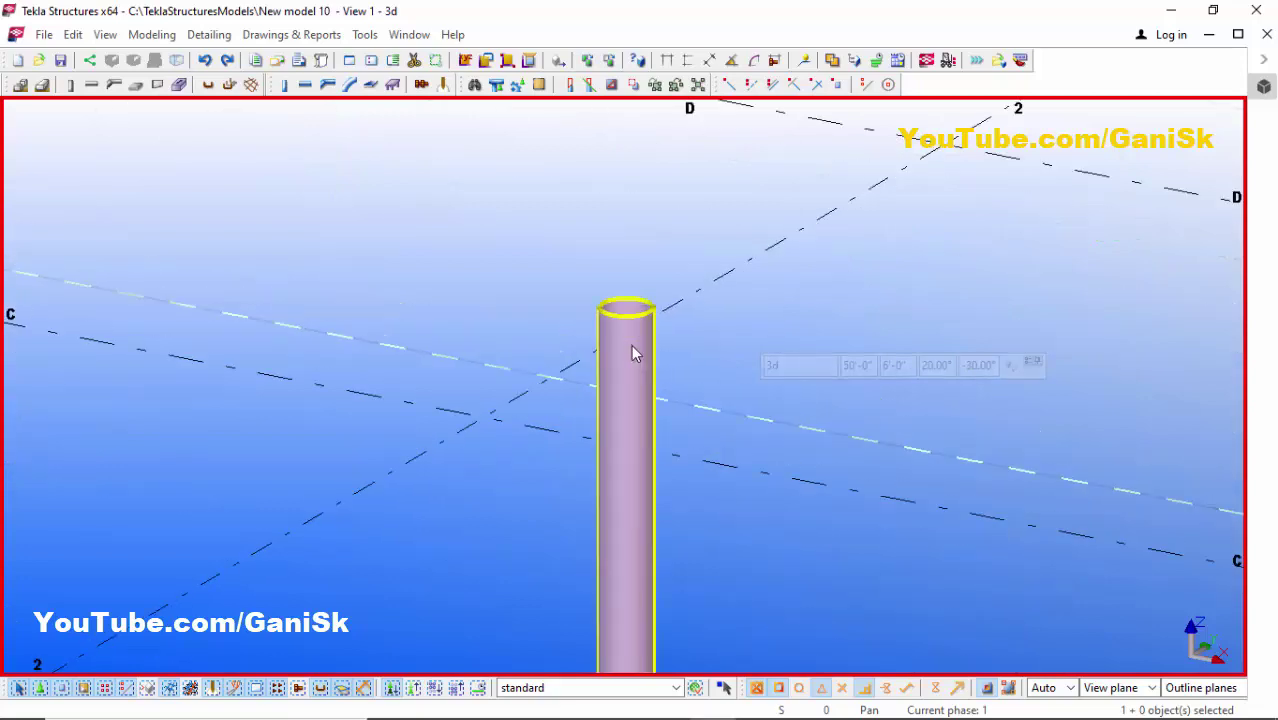
pyautogui.press('v')
pyautogui.click(630, 337)
pyautogui.keyDown('ctrl'); pyautogui.moveTo(653, 343); pyautogui.dragTo(686, 506, button='middle'); pyautogui.keyUp('ctrl')
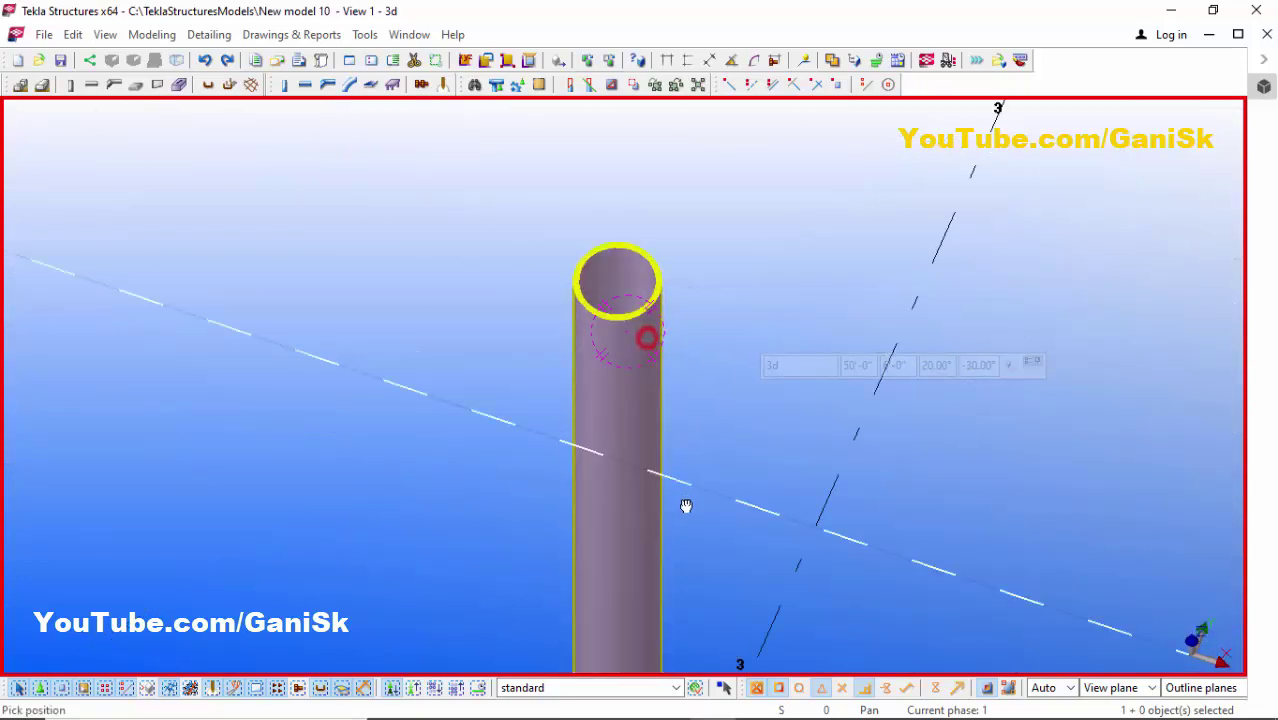
pyautogui.scroll(-8, 686, 506)
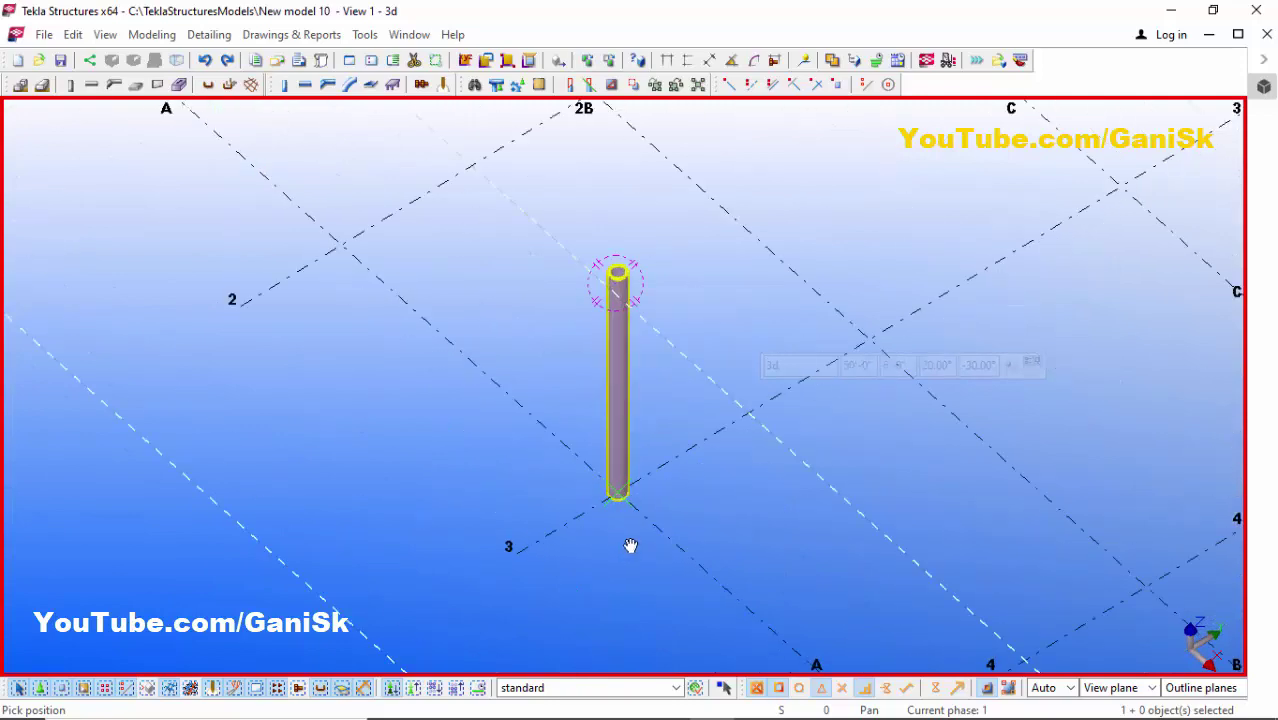
pyautogui.scroll(3, 739, 431)
# Cancel the active command, deselect the column, and bring up the Component Catalog.
pyautogui.rightClick(746, 378)
pyautogui.click(772, 397)
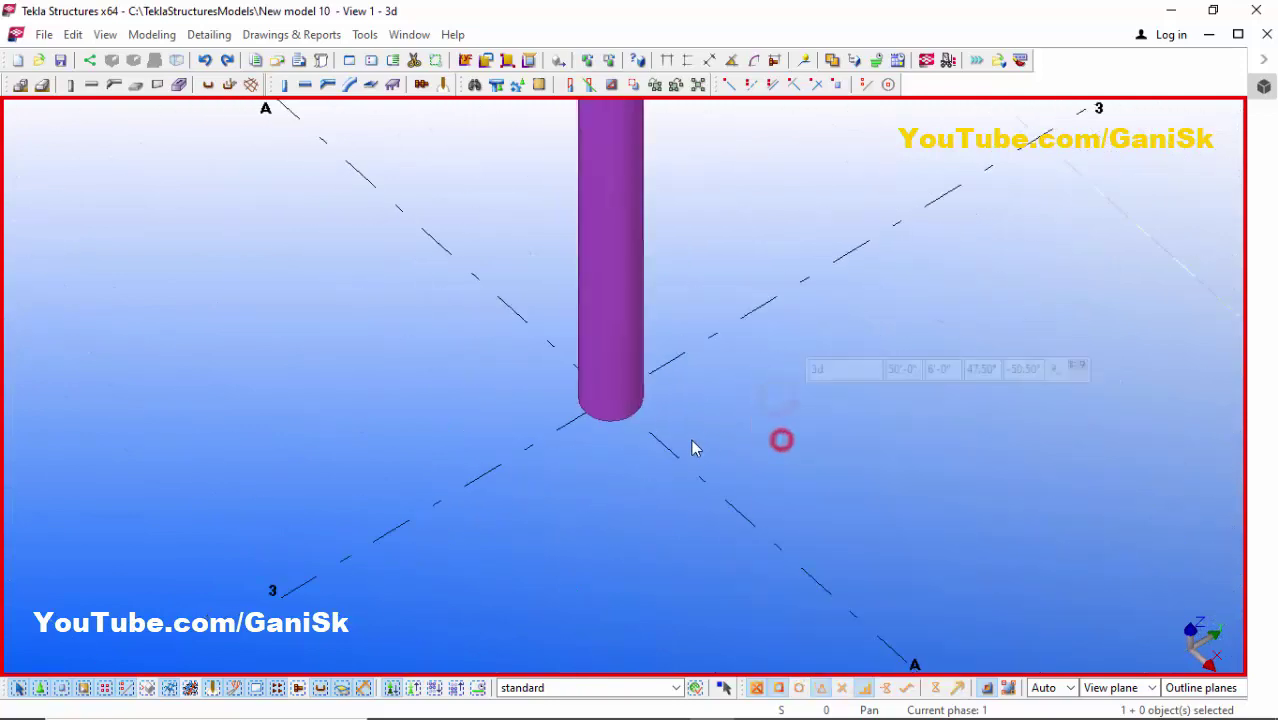
pyautogui.scroll(-3, 690, 445)
pyautogui.scroll(4, 680, 440)
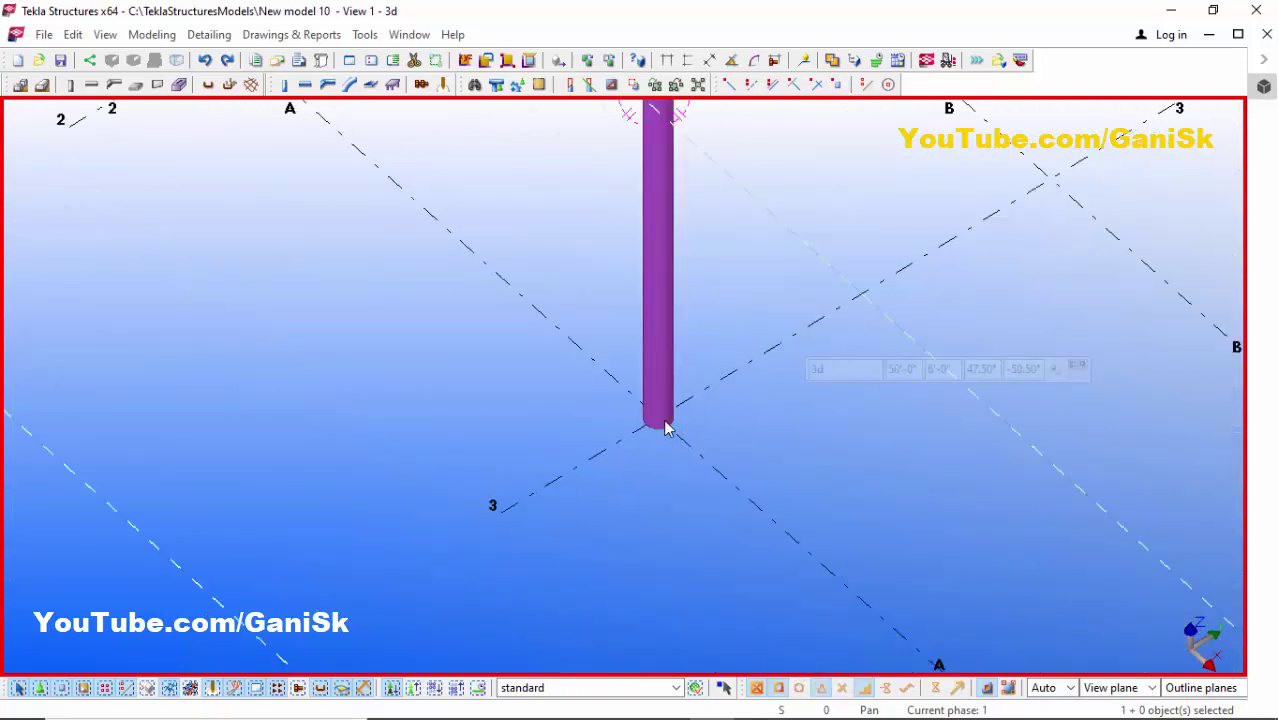
pyautogui.scroll(1, 667, 430)
pyautogui.scroll(-2, 655, 425)
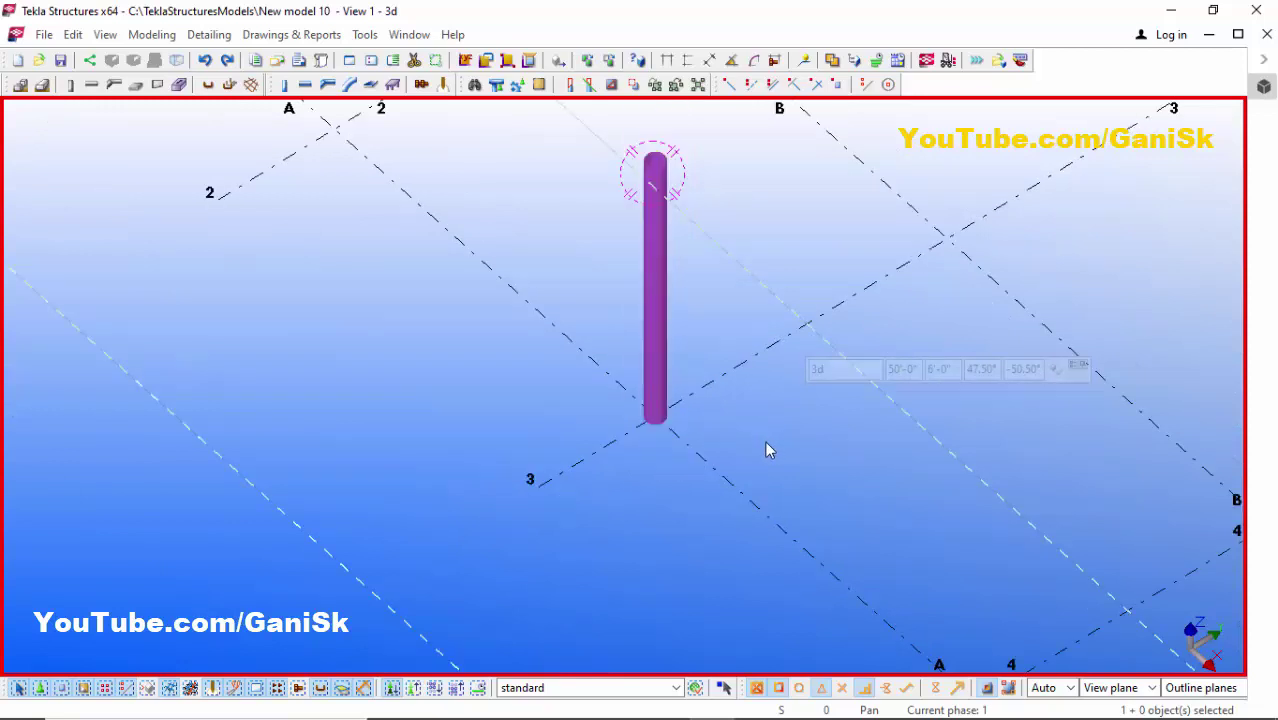
pyautogui.hotkey('ctrl', 'f')
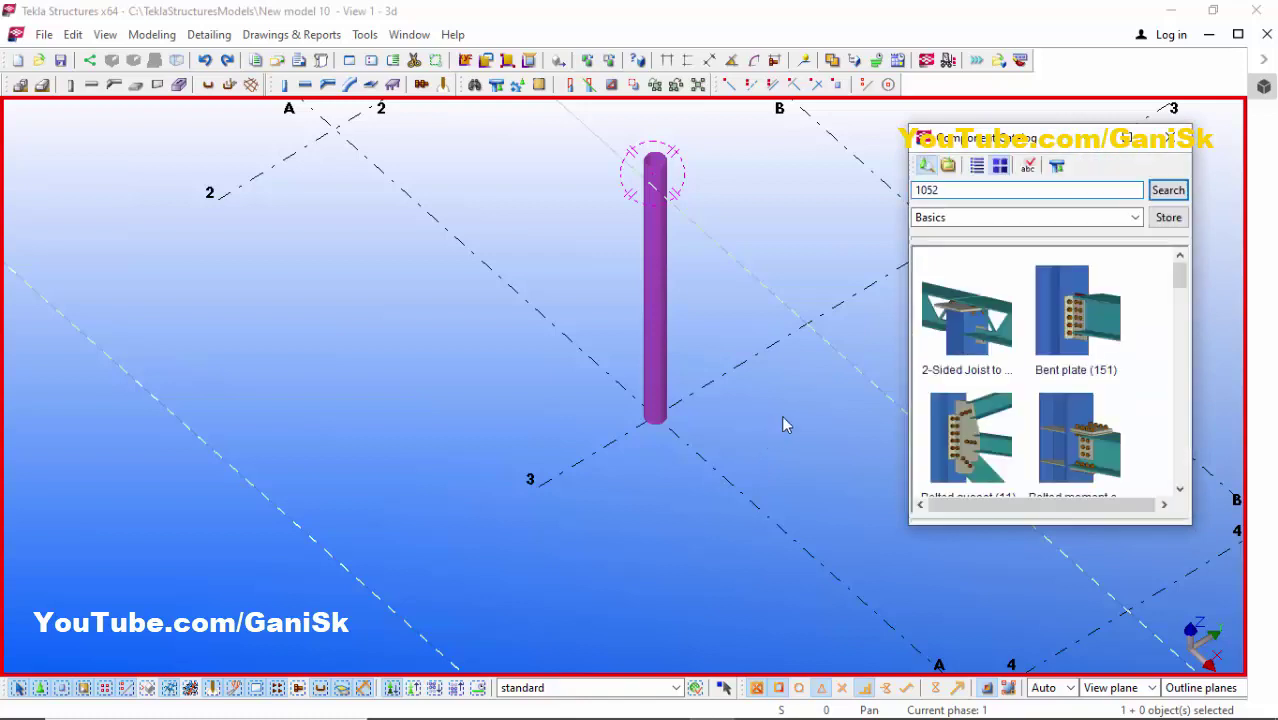
# Search the catalog for 1052 and select the first Circular base plates component.
pyautogui.doubleClick(948, 192)
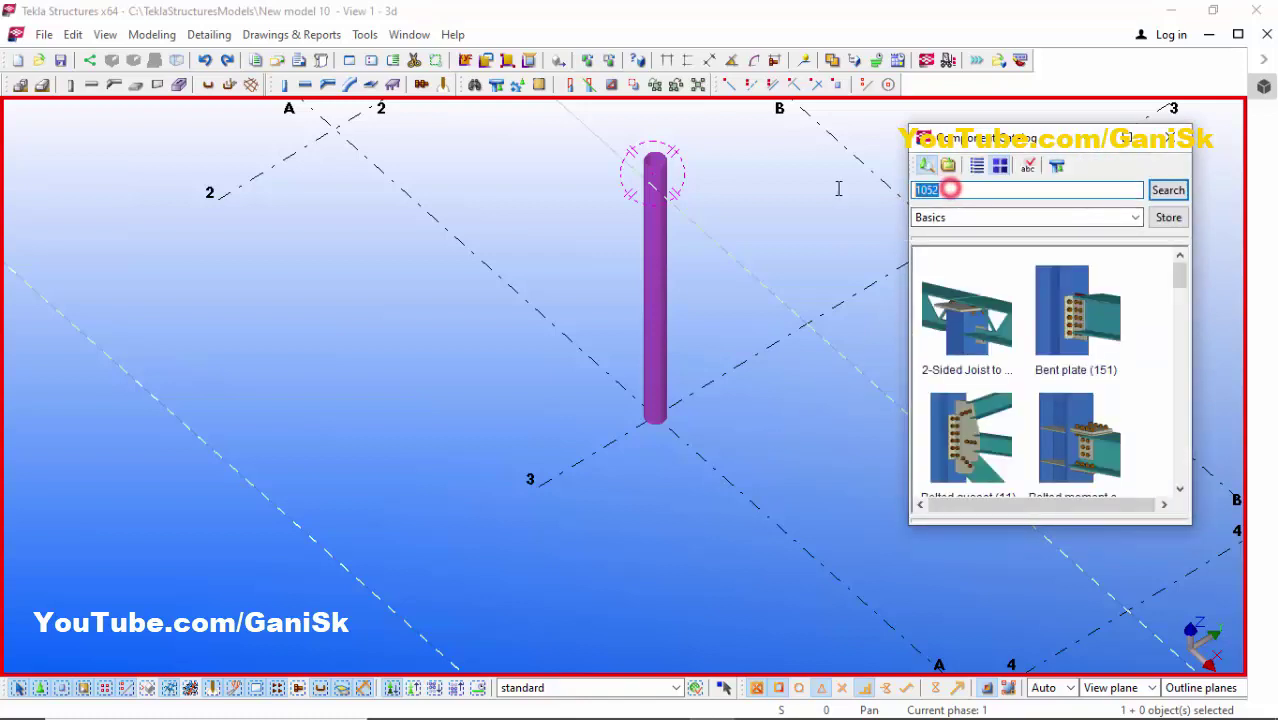
pyautogui.write('1052')
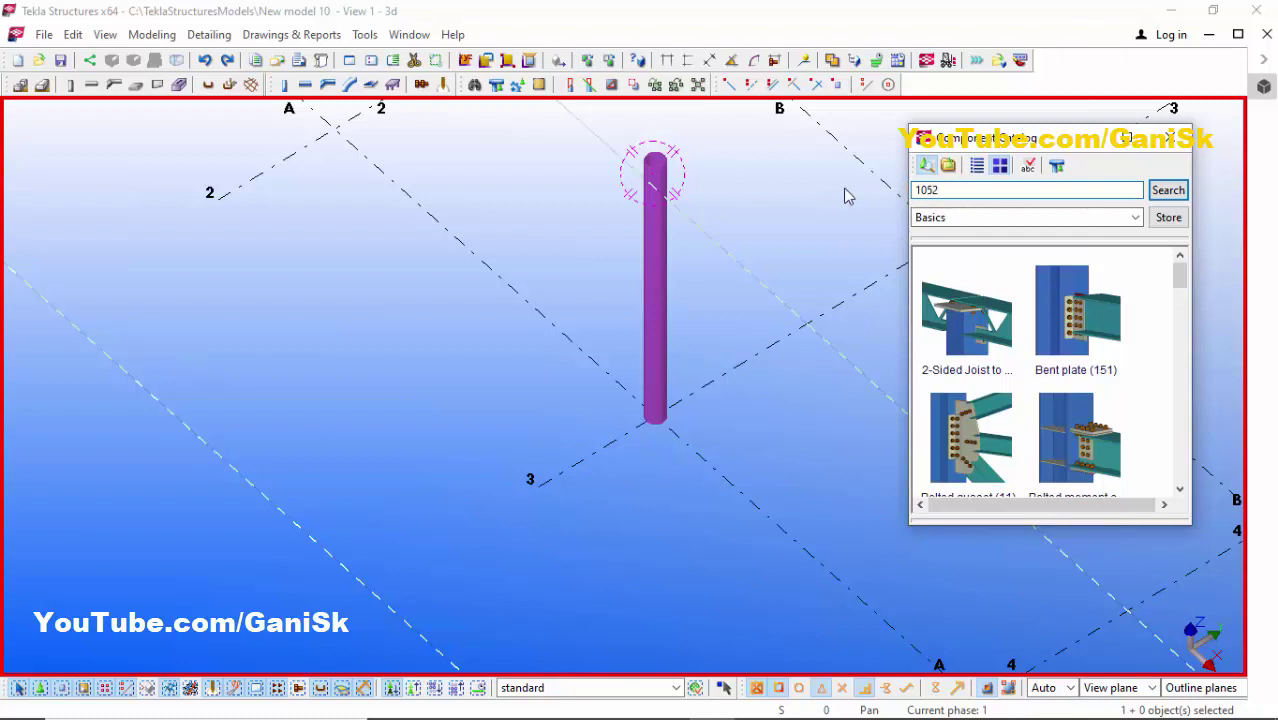
pyautogui.click(1167, 190)
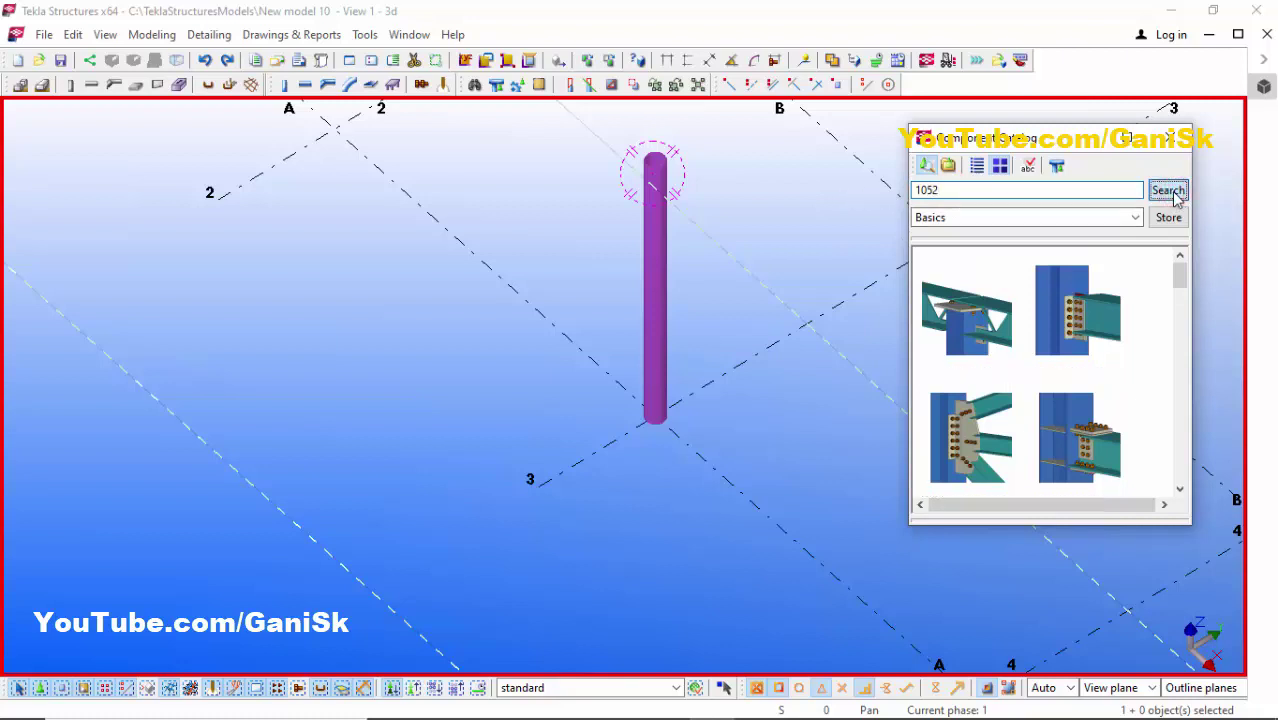
pyautogui.scroll(-3, 1097, 335)
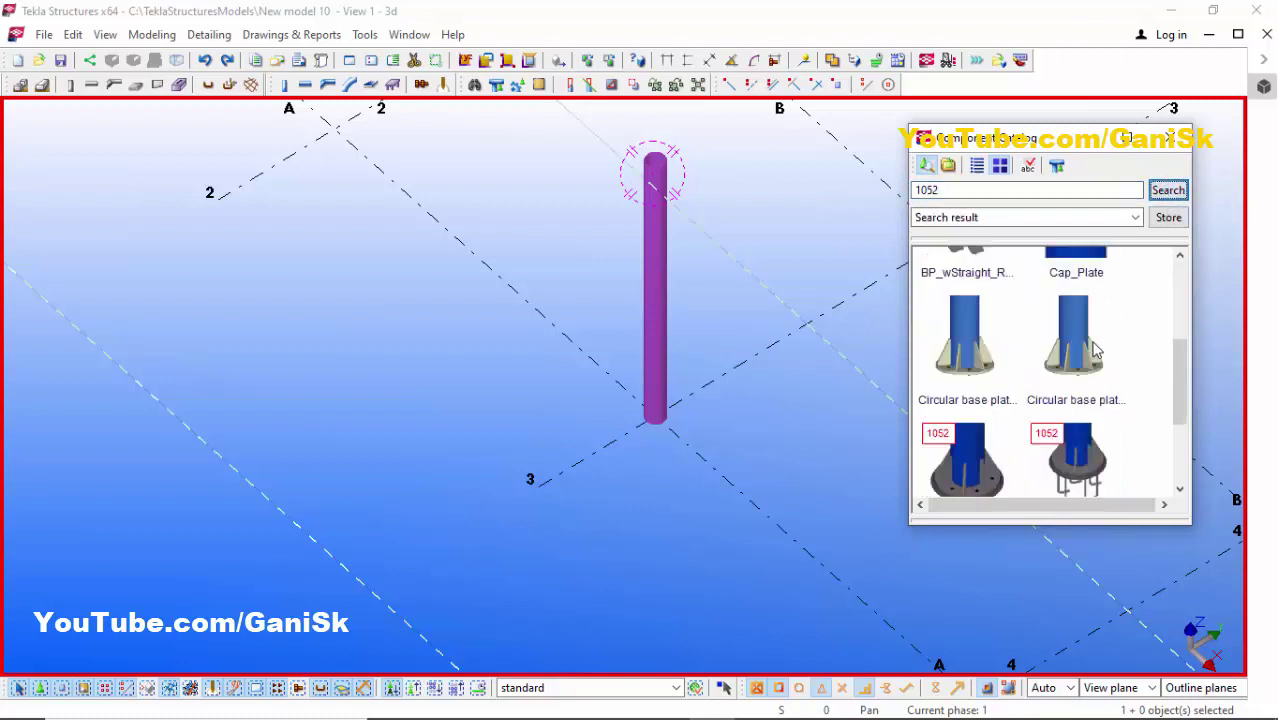
pyautogui.doubleClick(1076, 368)
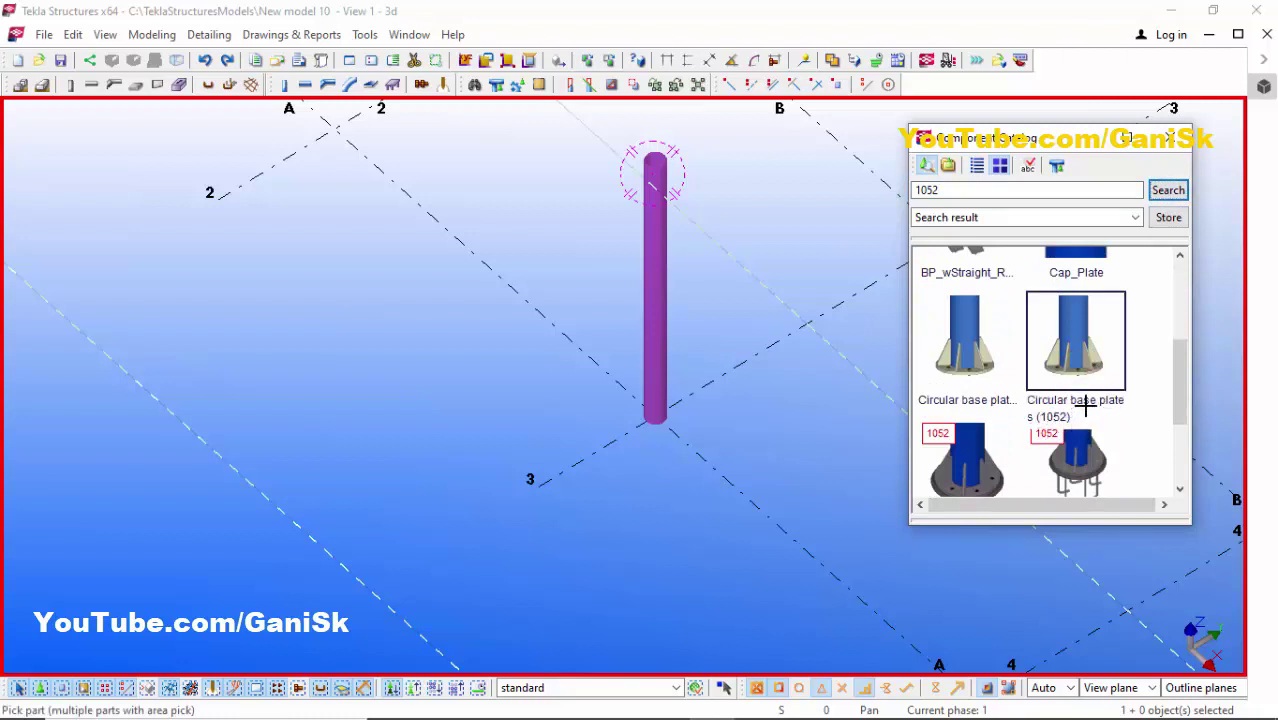
pyautogui.click(958, 372)
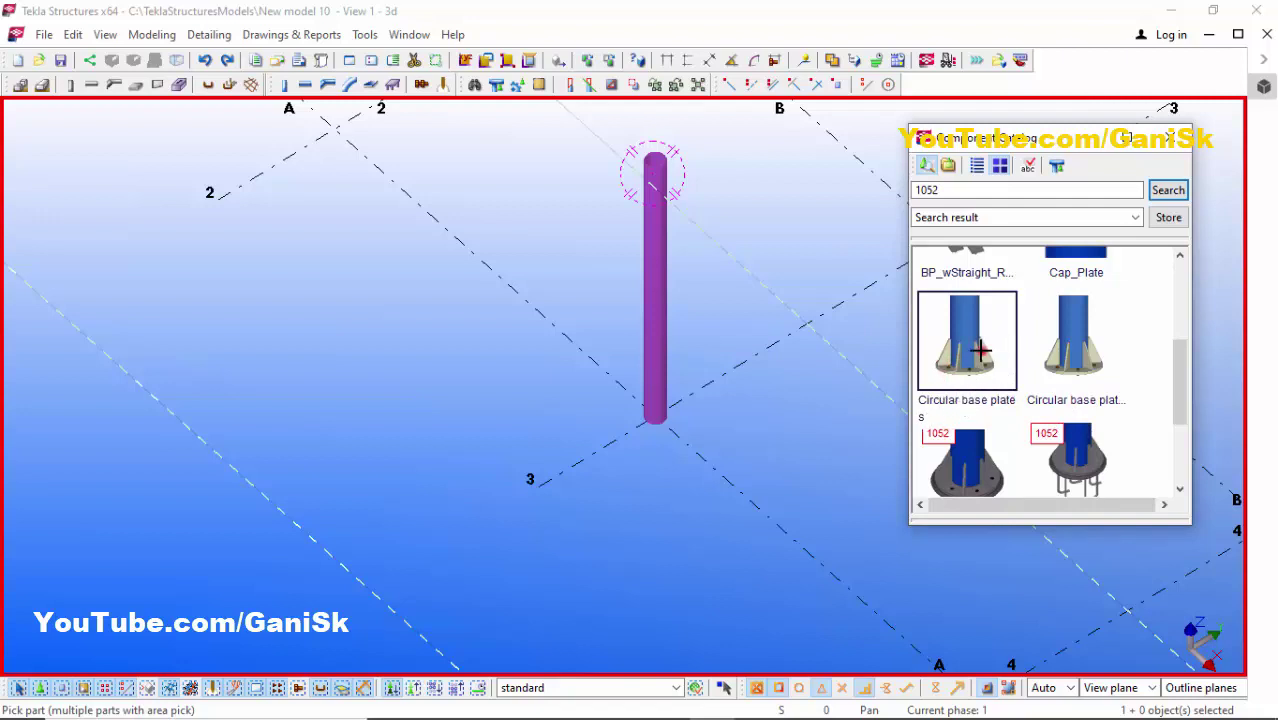
# Apply the Circular base plates (1052) connection at the column's bottom end.
pyautogui.scroll(5, 668, 430)
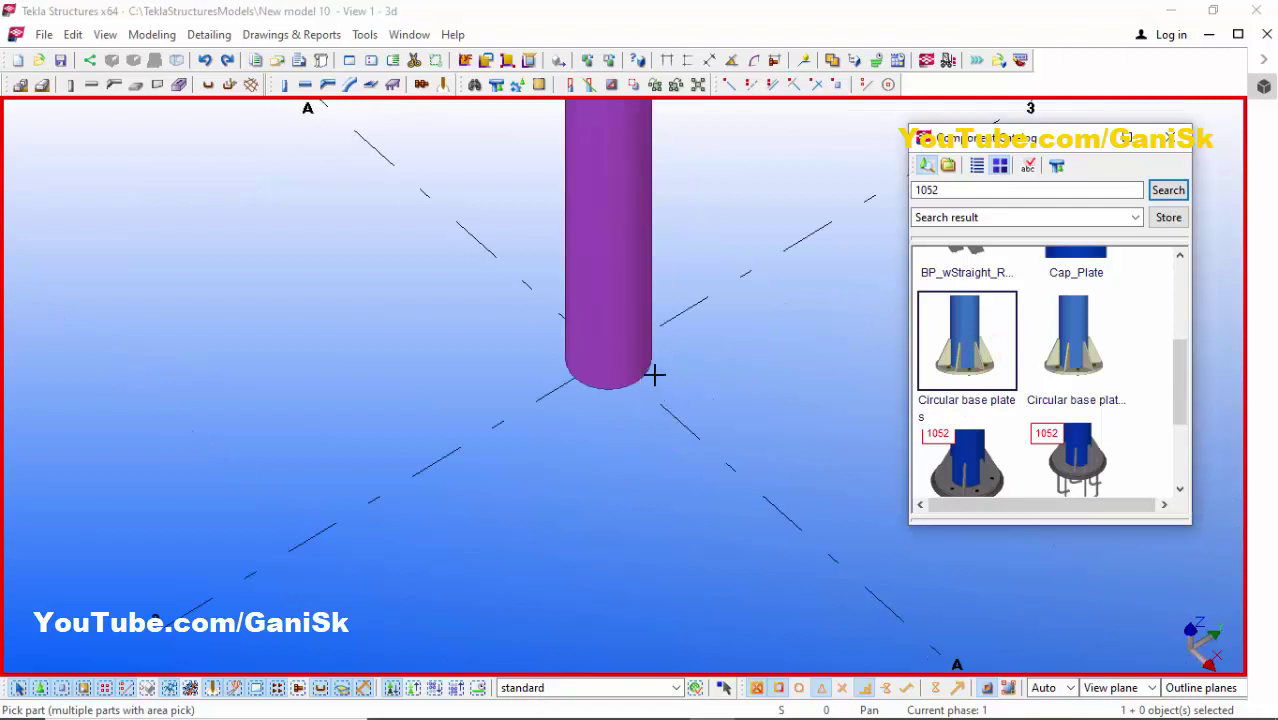
pyautogui.scroll(2, 655, 375)
pyautogui.click(565, 216)
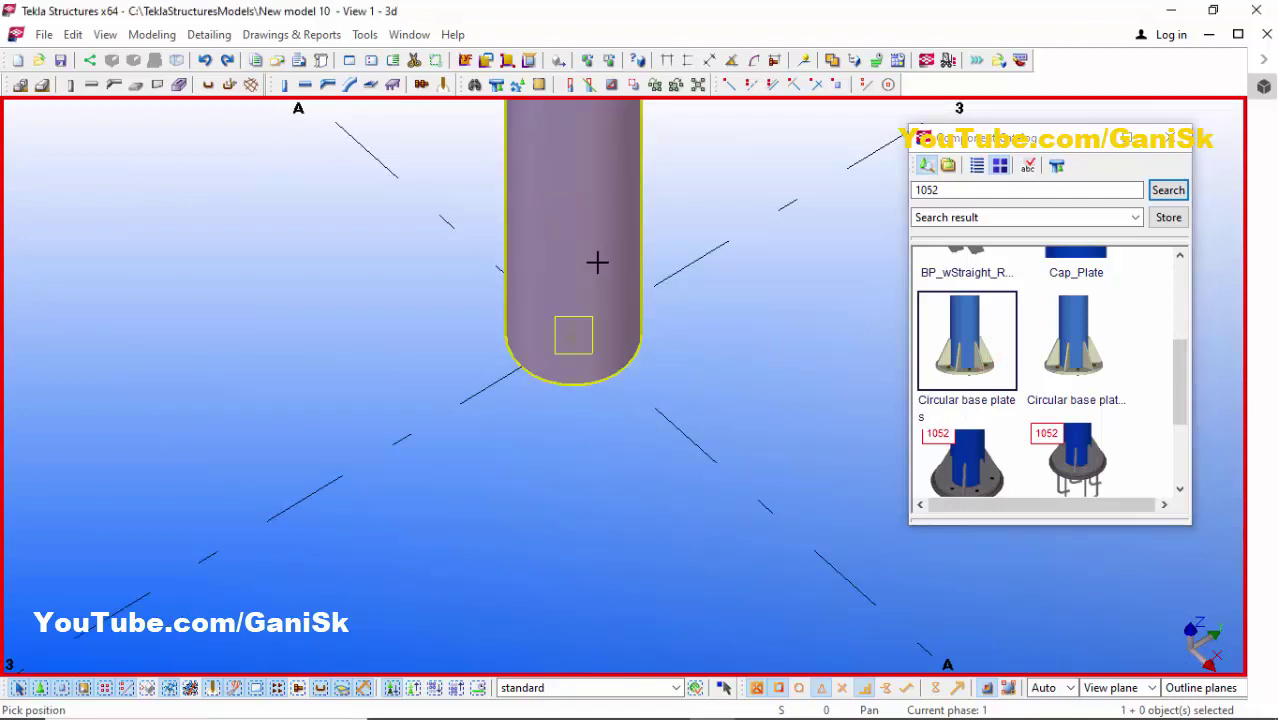
pyautogui.scroll(-1, 605, 302)
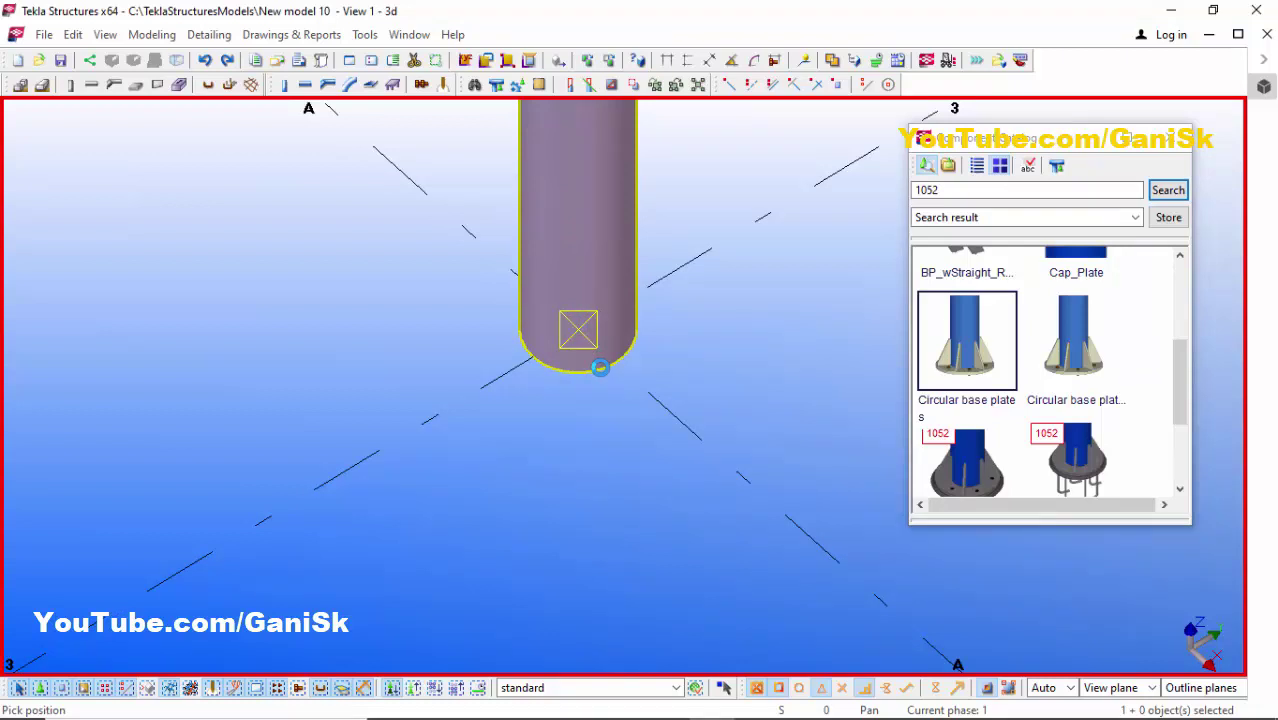
pyautogui.click(599, 367)
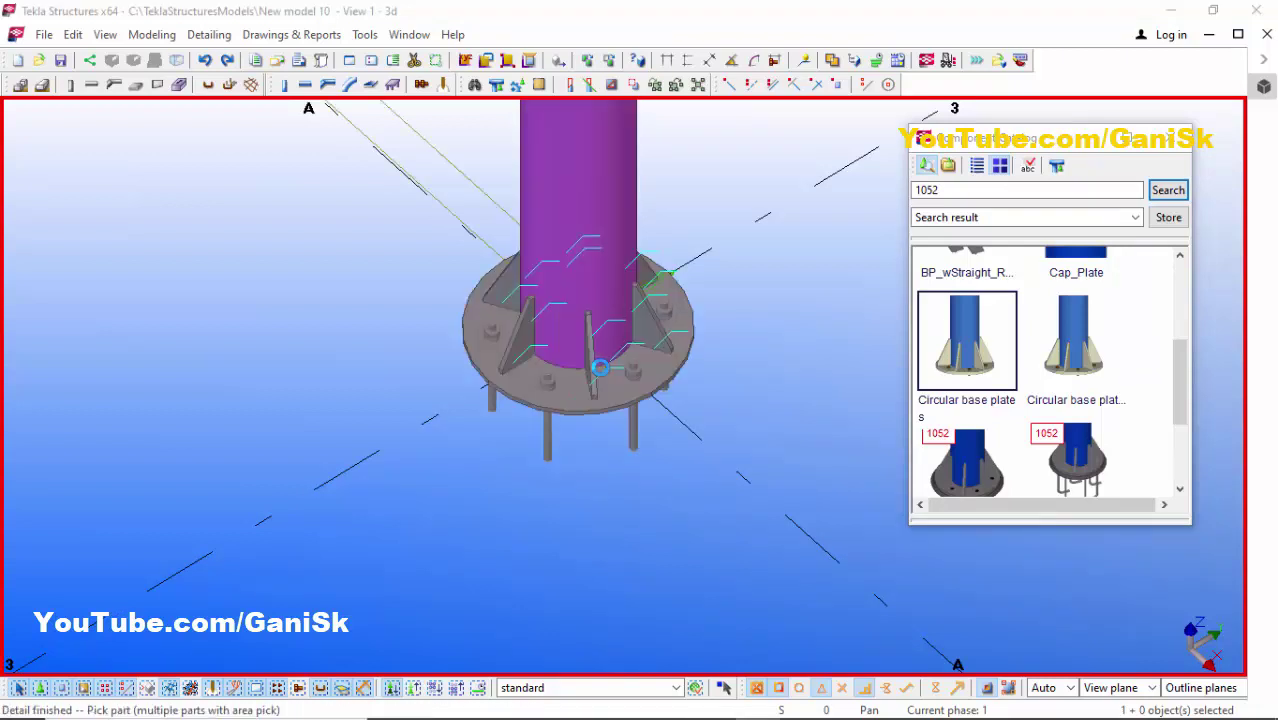
# Close the catalog, end the placement command, and redraw the 3D view.
pyautogui.click(1180, 137)
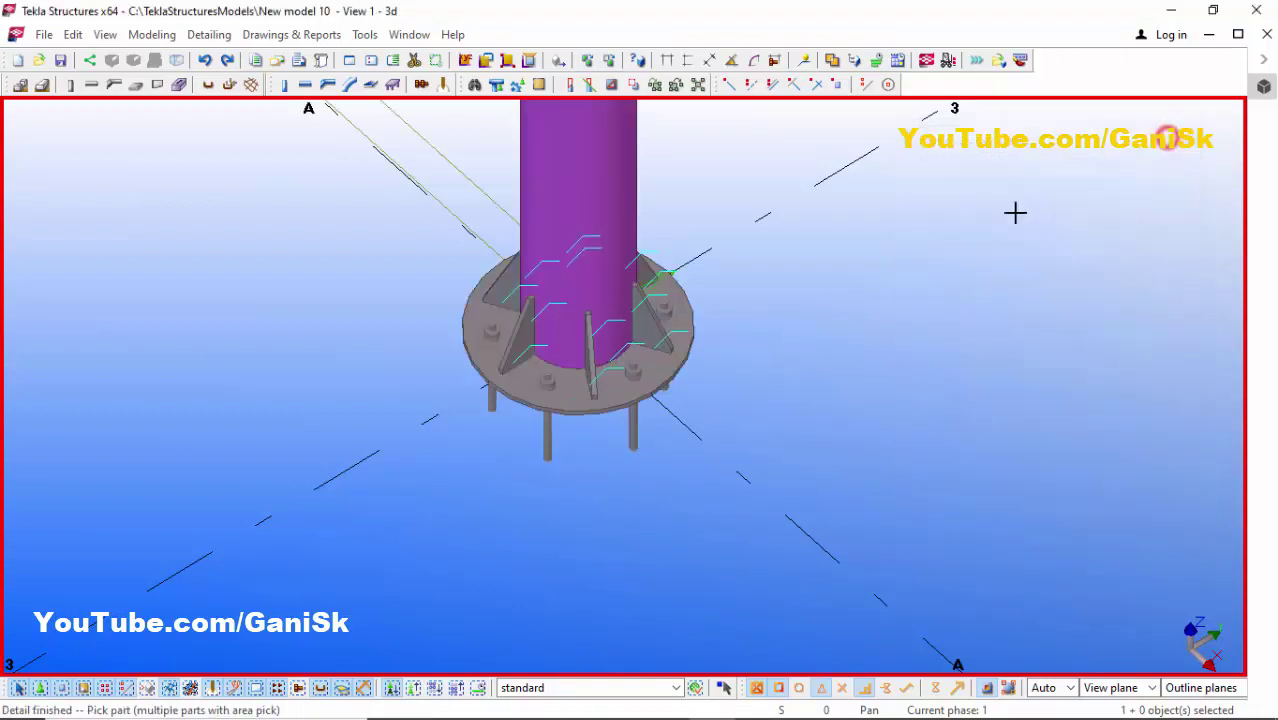
pyautogui.rightClick(1007, 200)
pyautogui.click(1007, 200)
pyautogui.rightClick(866, 234)
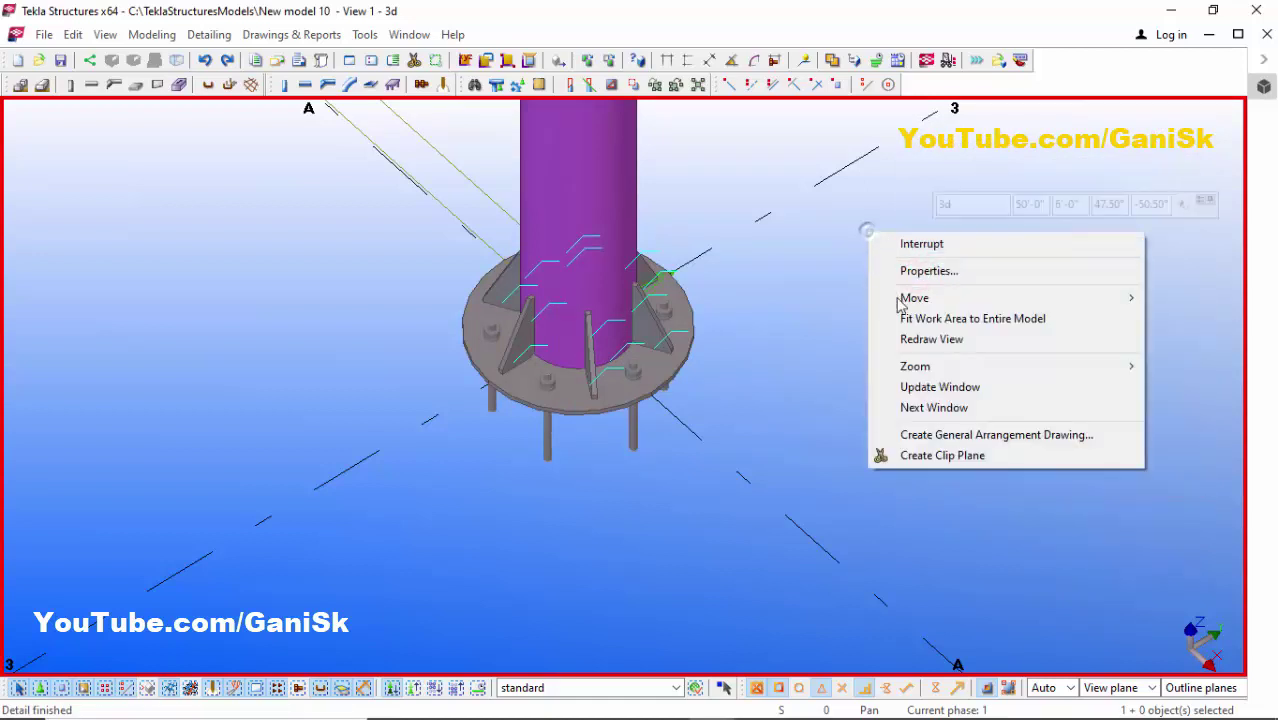
pyautogui.click(903, 340)
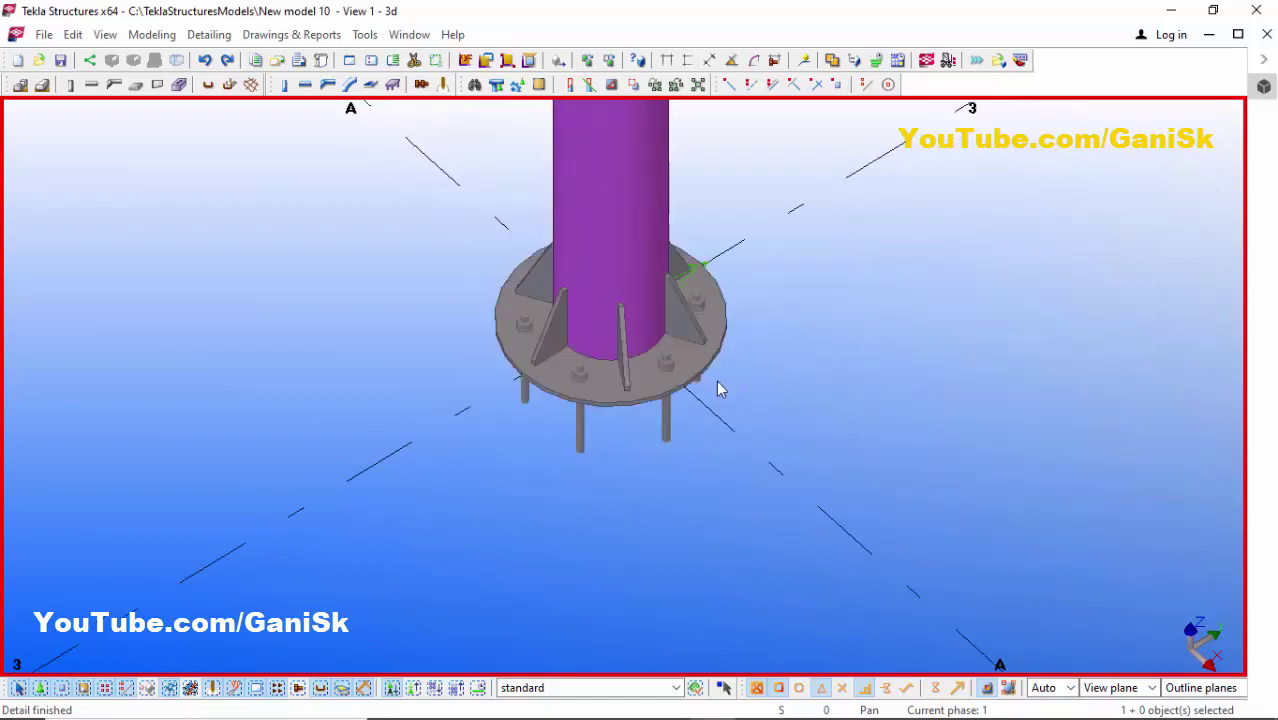
# Orbit the view to inspect the new base plate, stiffeners and anchor rods.
pyautogui.press('Return')
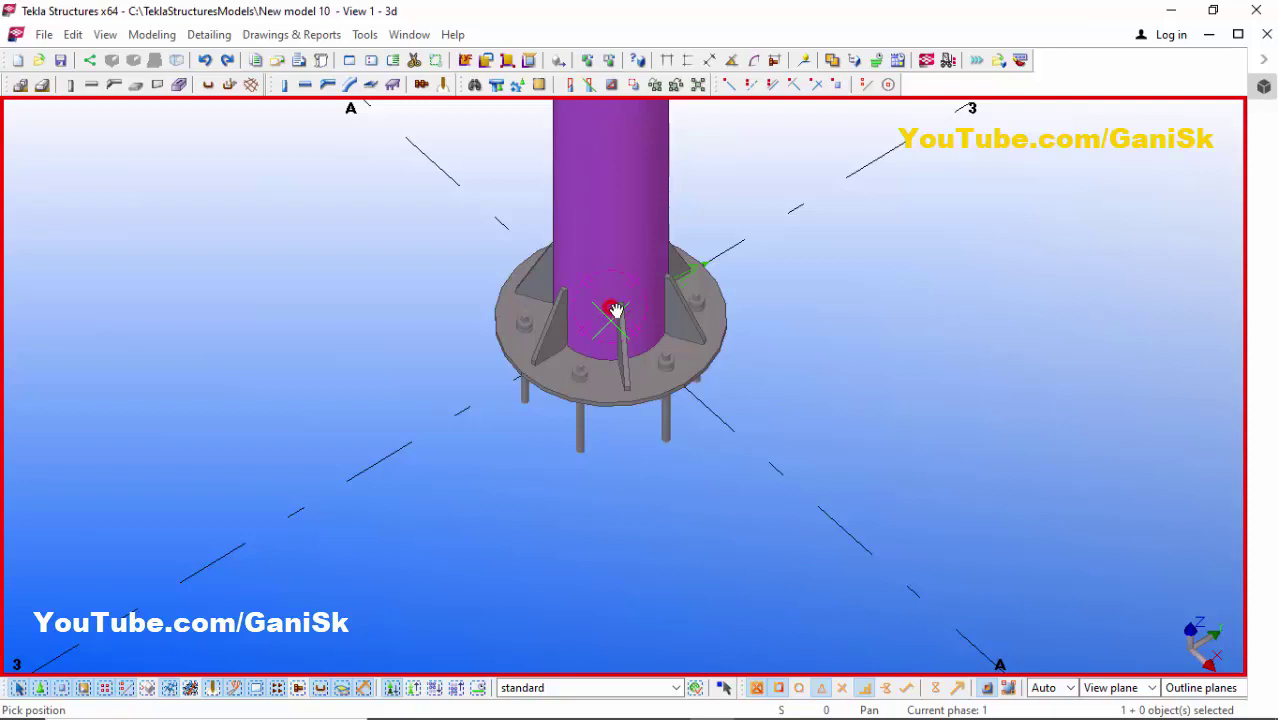
pyautogui.keyDown('ctrl'); pyautogui.moveTo(602, 374); pyautogui.dragTo(571, 365, button='middle'); pyautogui.keyUp('ctrl')
pyautogui.rightClick(787, 240)
pyautogui.click(805, 248)
pyautogui.scroll(-2, 623, 390)
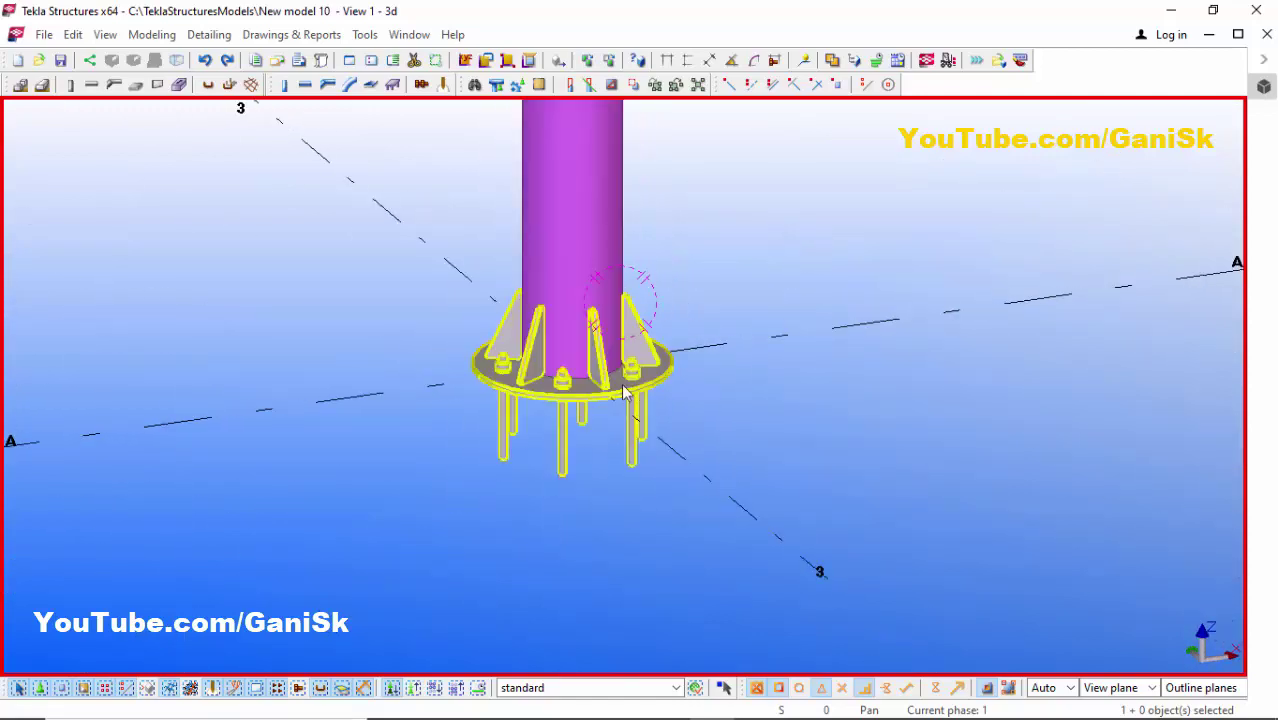
pyautogui.scroll(2, 623, 390)
# Change the connection's circular base plate thickness from 1/2 to 3/4 and modify it.
pyautogui.doubleClick(611, 397)
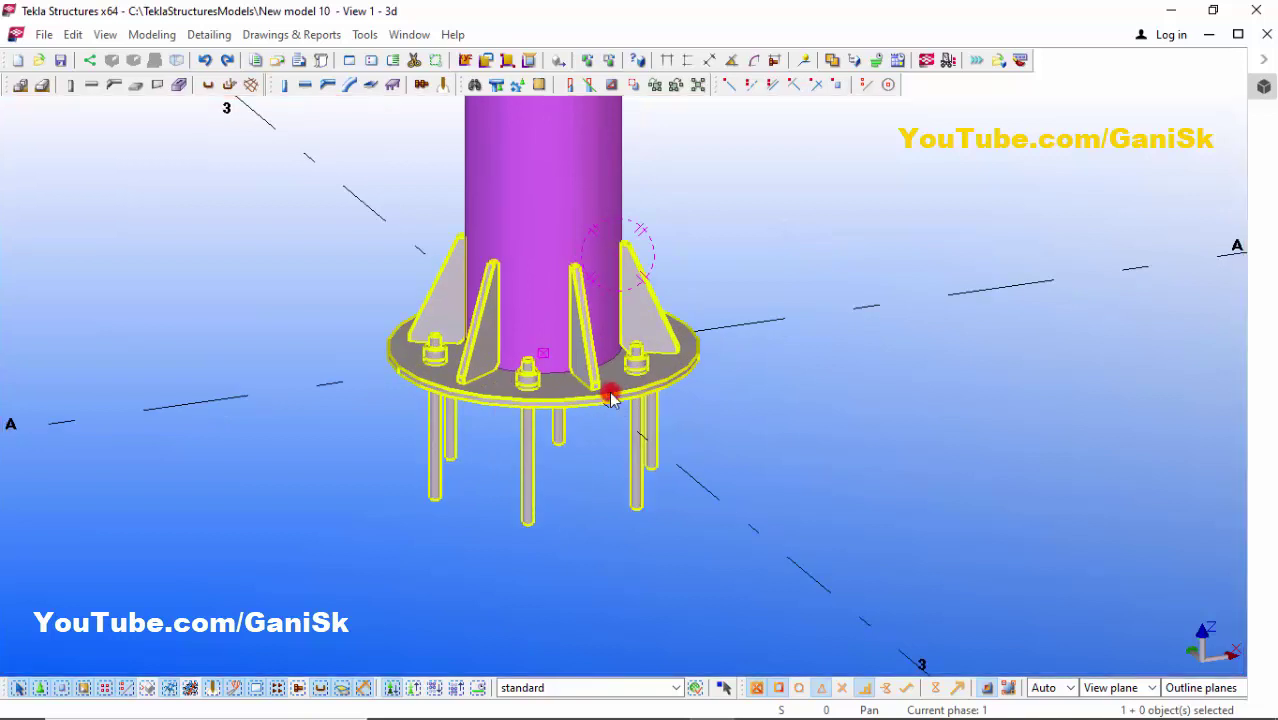
pyautogui.scroll(-5, 1140, 288)
pyautogui.scroll(5, 1141, 288)
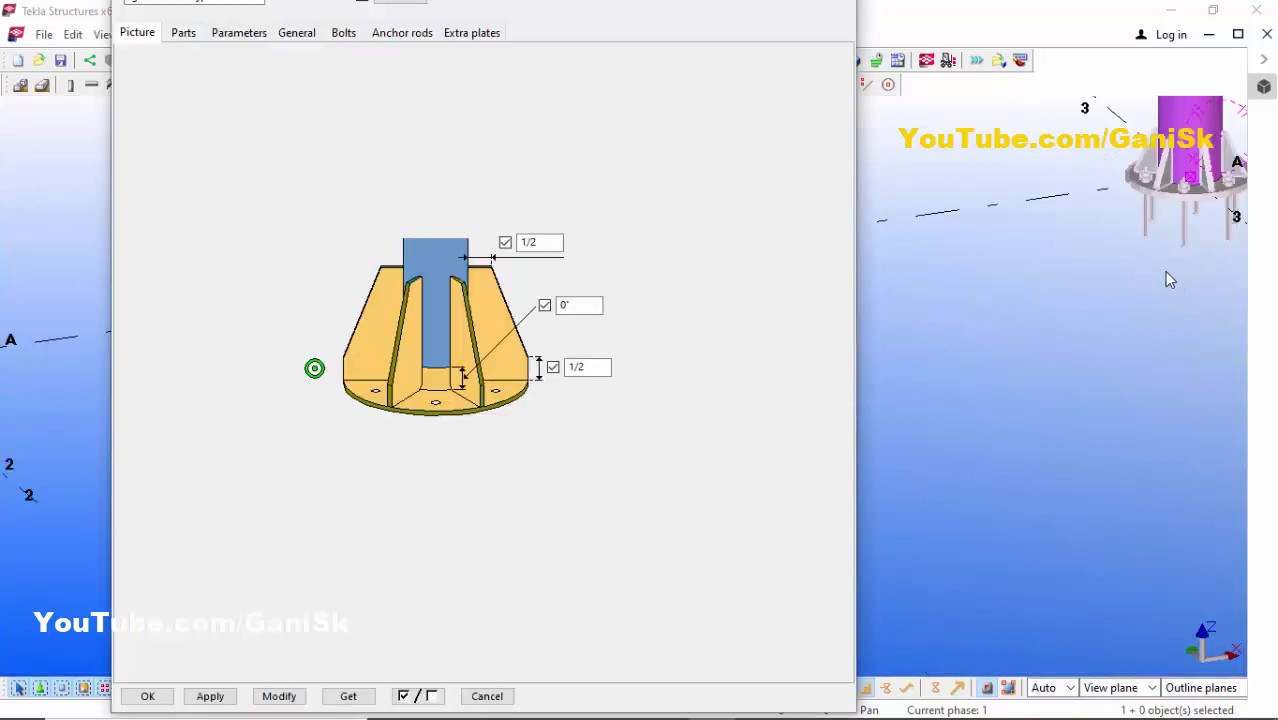
pyautogui.scroll(2, 1065, 422)
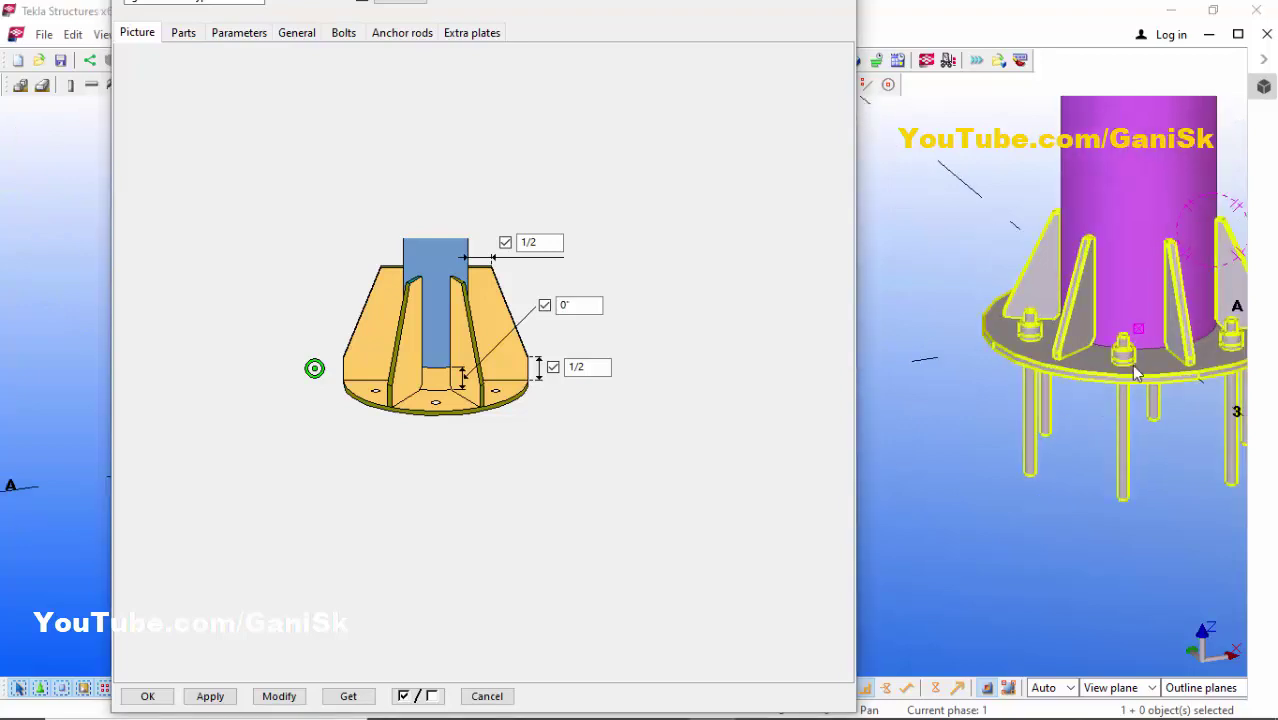
pyautogui.scroll(-4, 1184, 317)
pyautogui.scroll(5, 1183, 318)
pyautogui.scroll(2, 1045, 483)
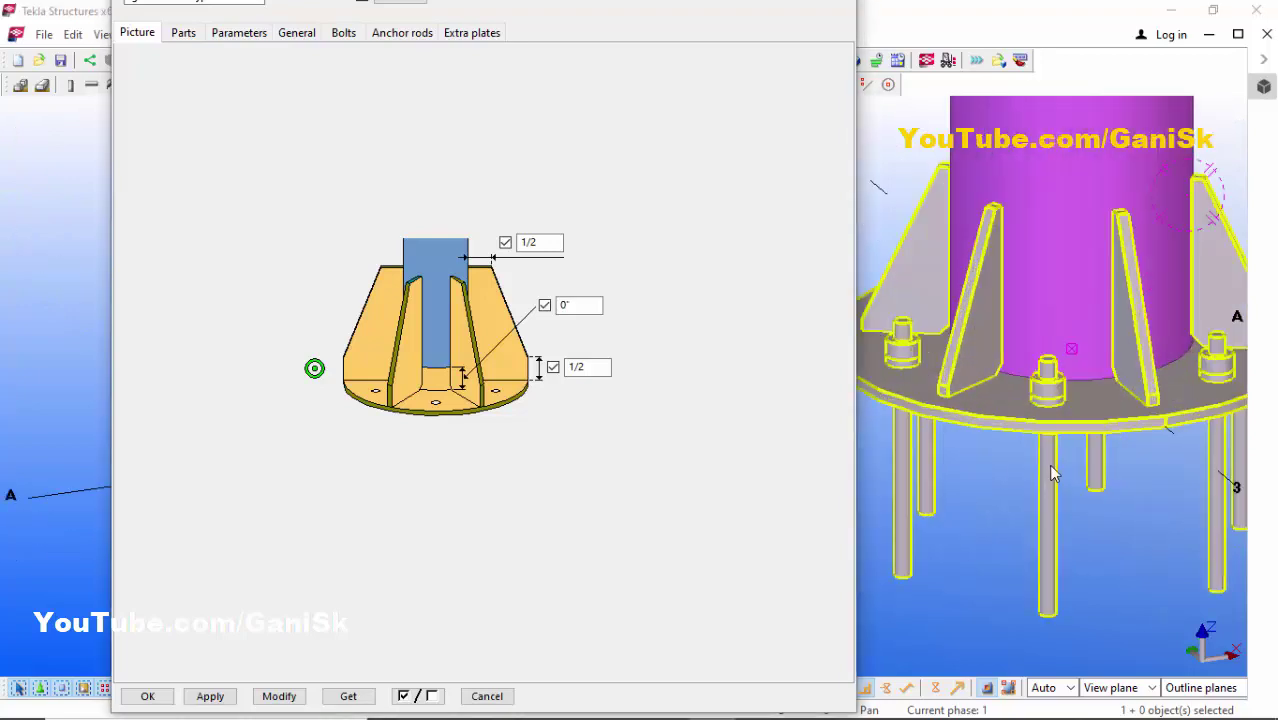
pyautogui.click(183, 32)
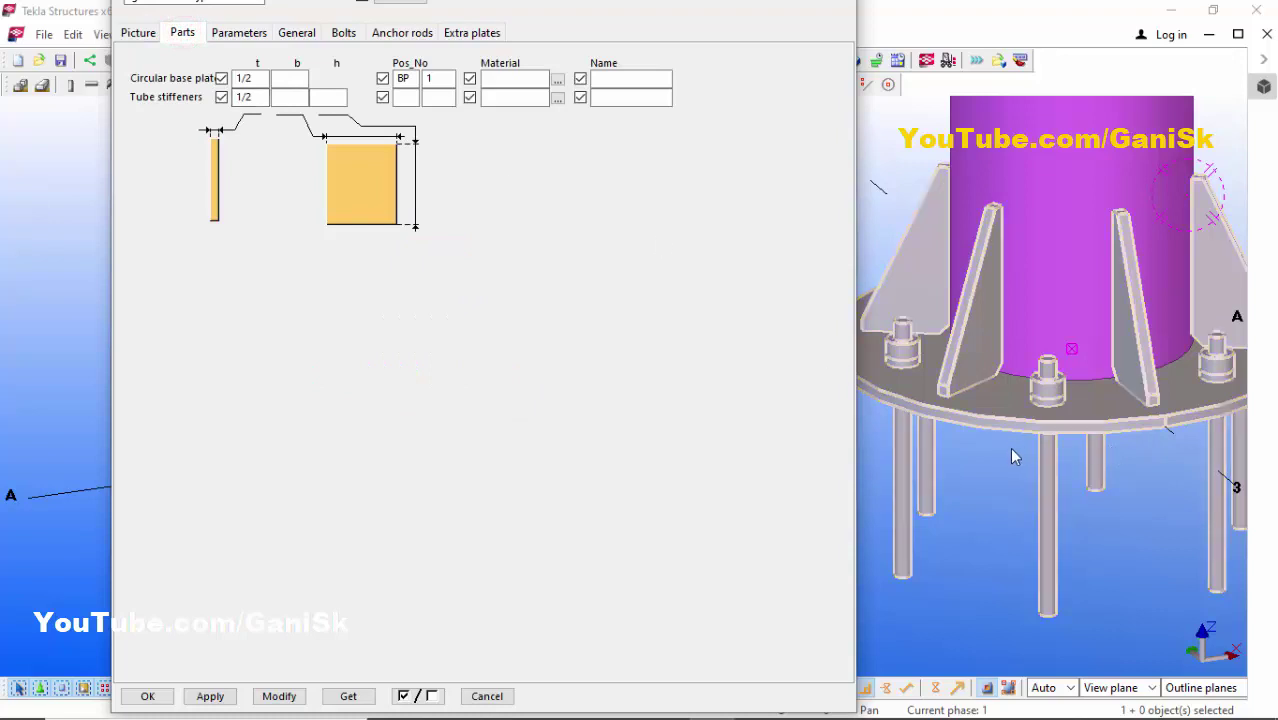
pyautogui.scroll(3, 1006, 443)
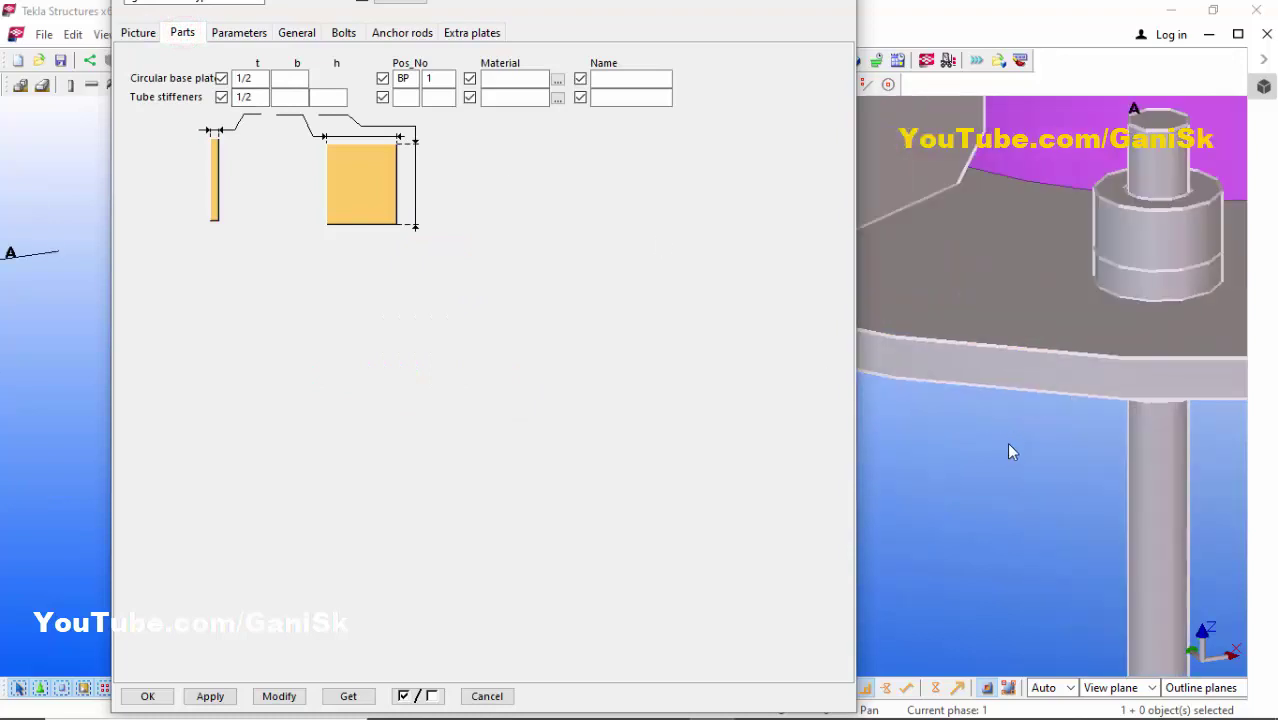
pyautogui.doubleClick(259, 78)
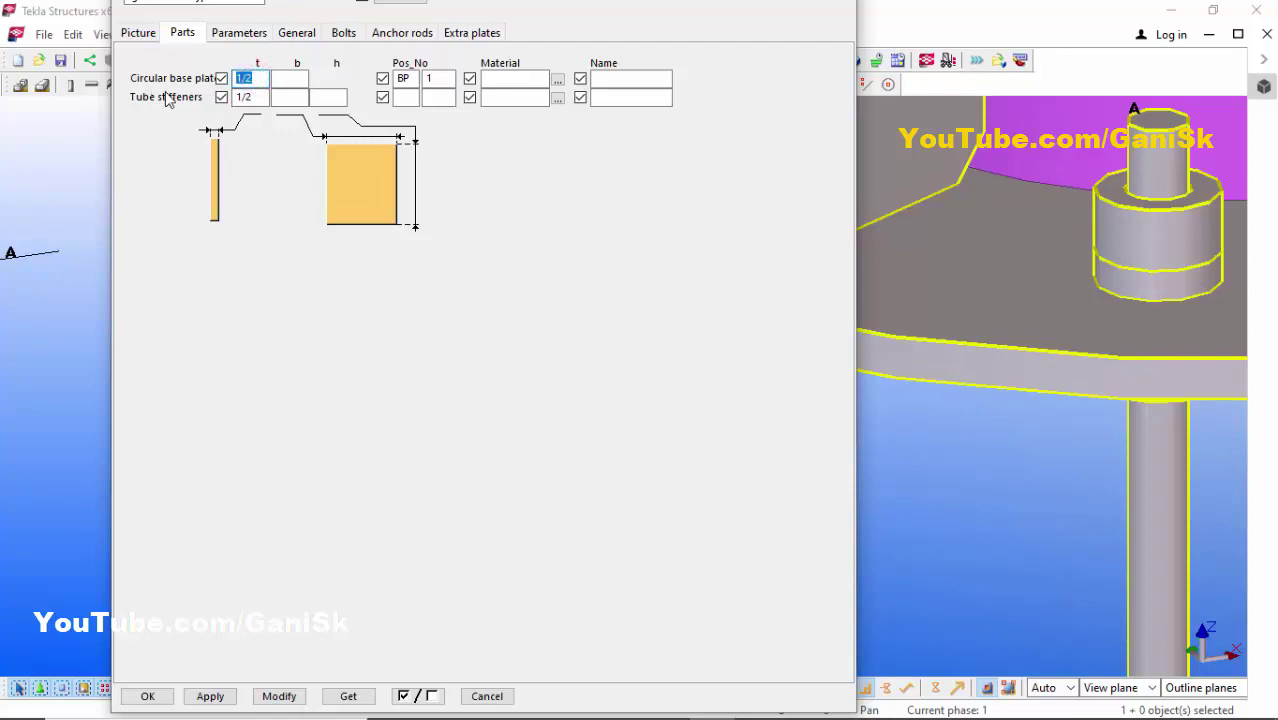
pyautogui.click(281, 695)
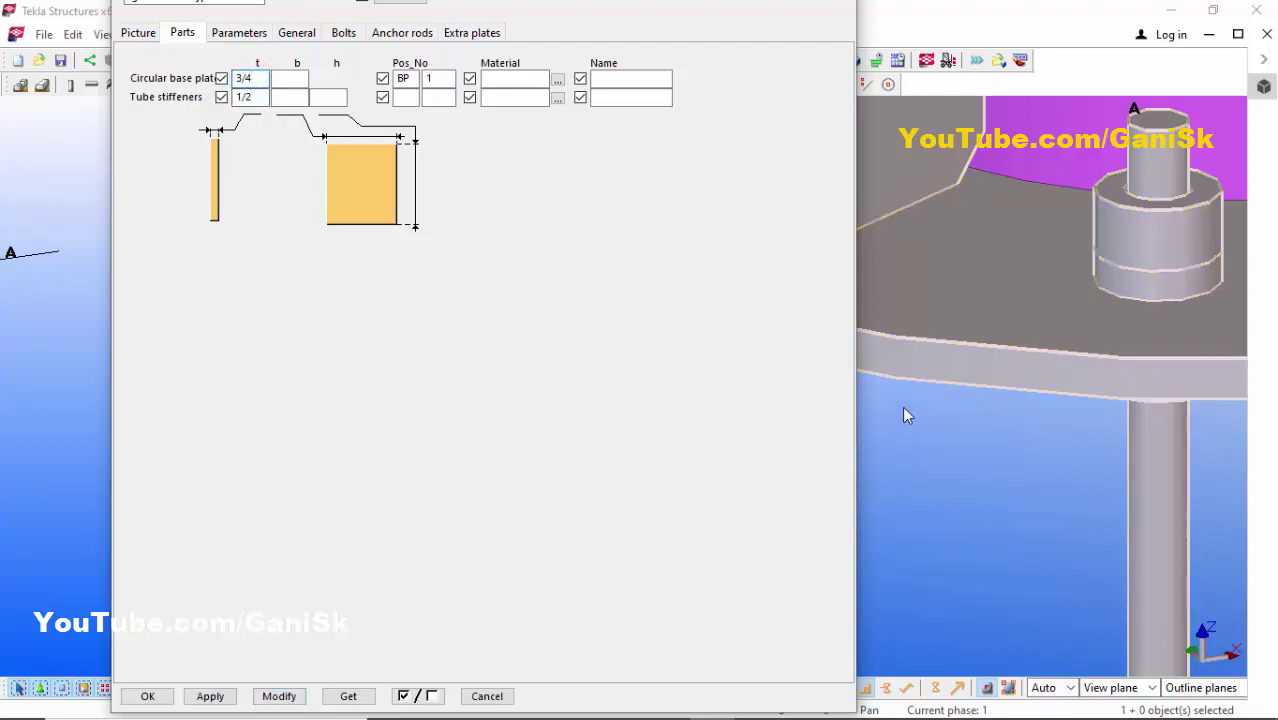
pyautogui.click(281, 695)
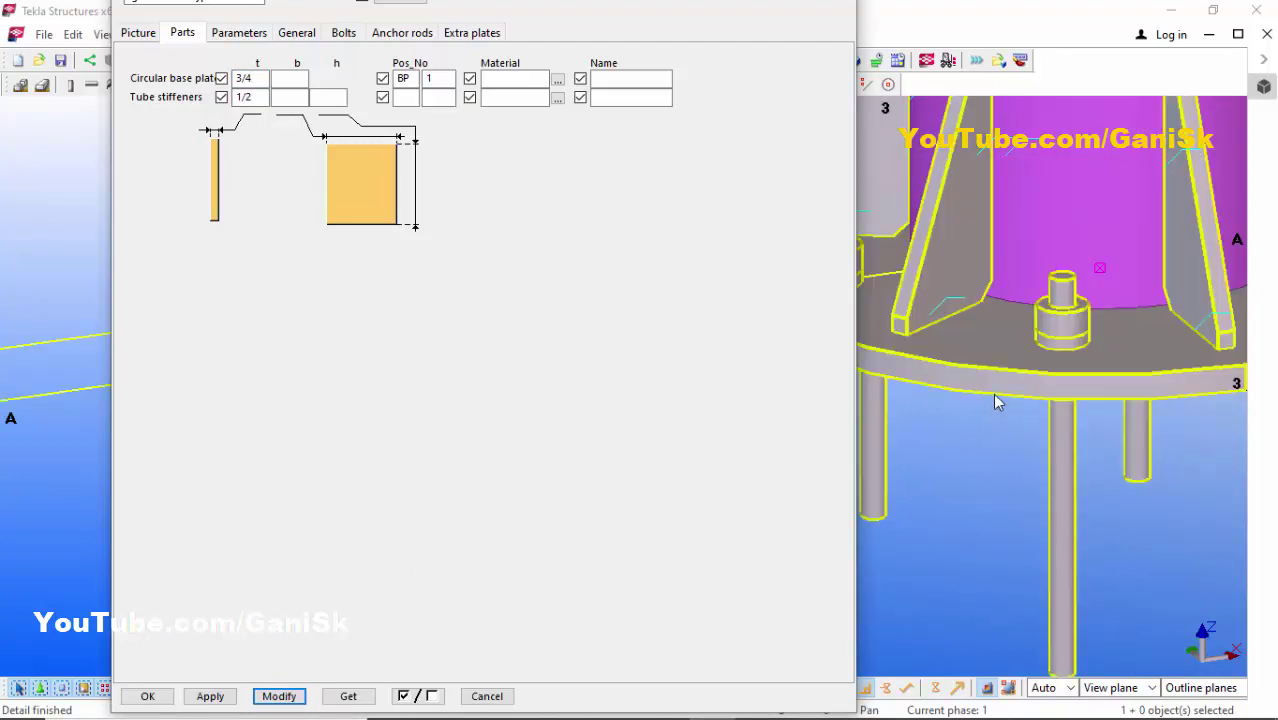
pyautogui.scroll(-3, 995, 395)
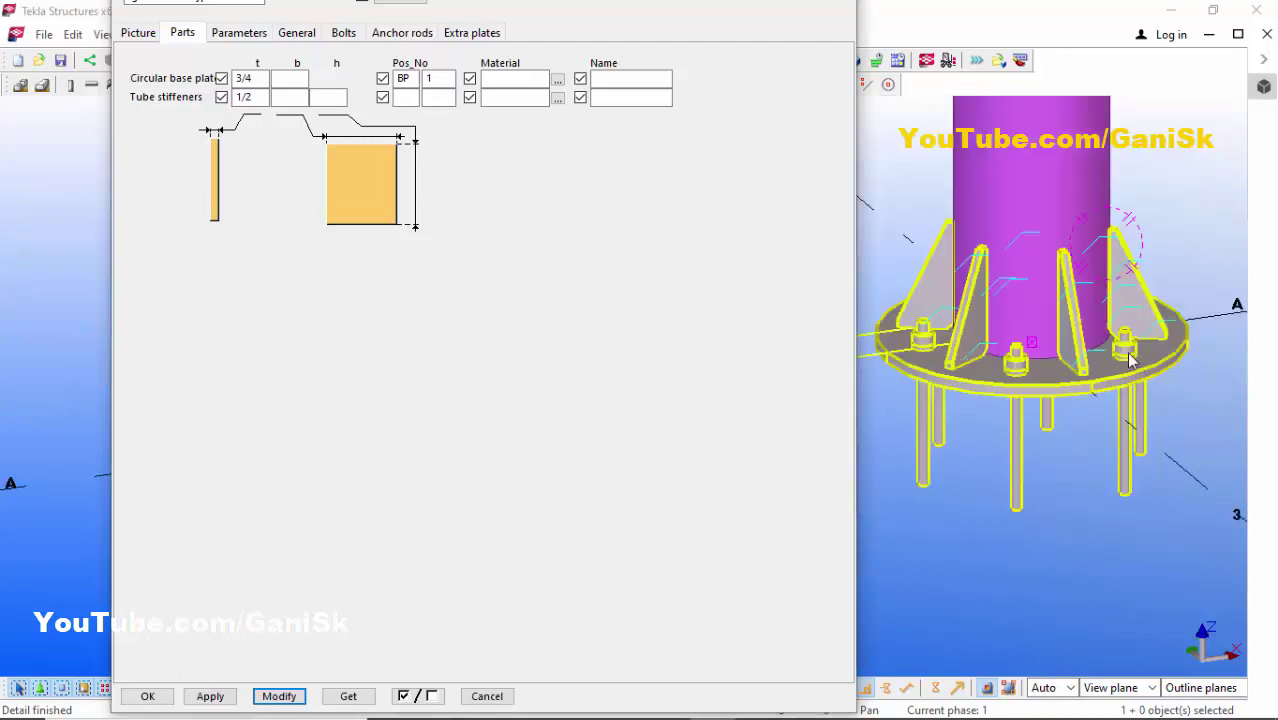
pyautogui.scroll(5, 1020, 342)
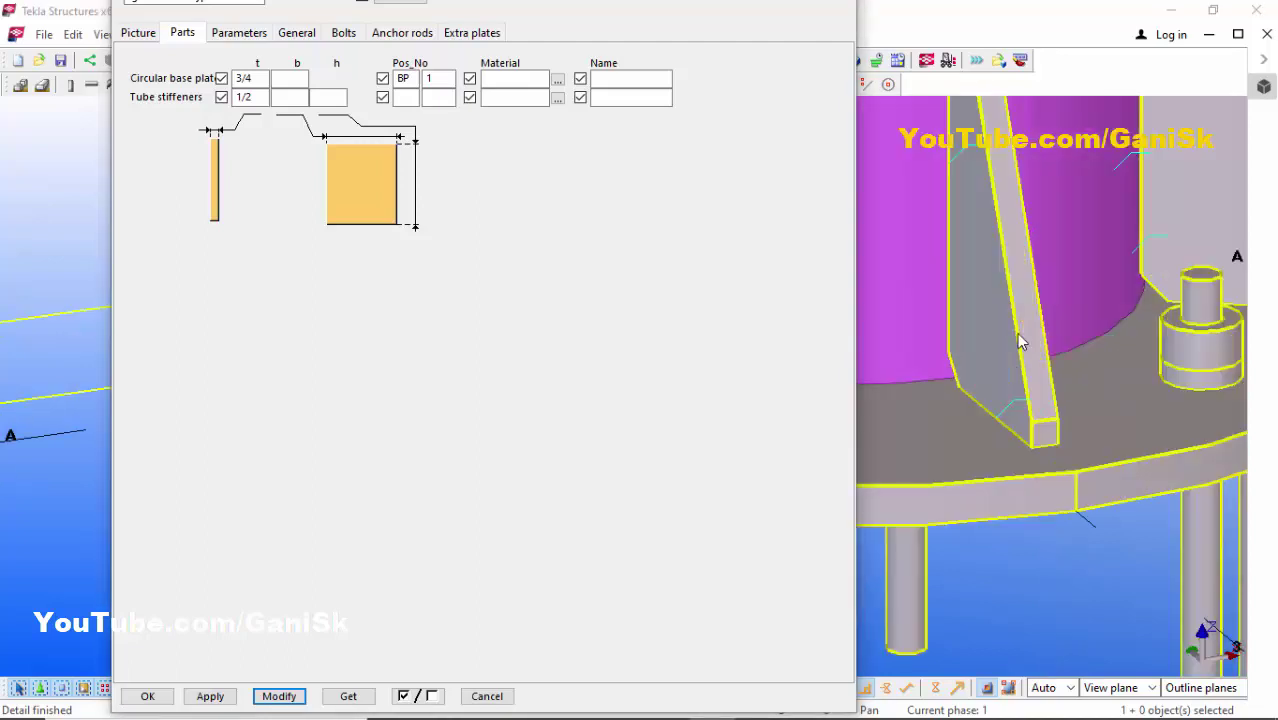
pyautogui.doubleClick(256, 97)
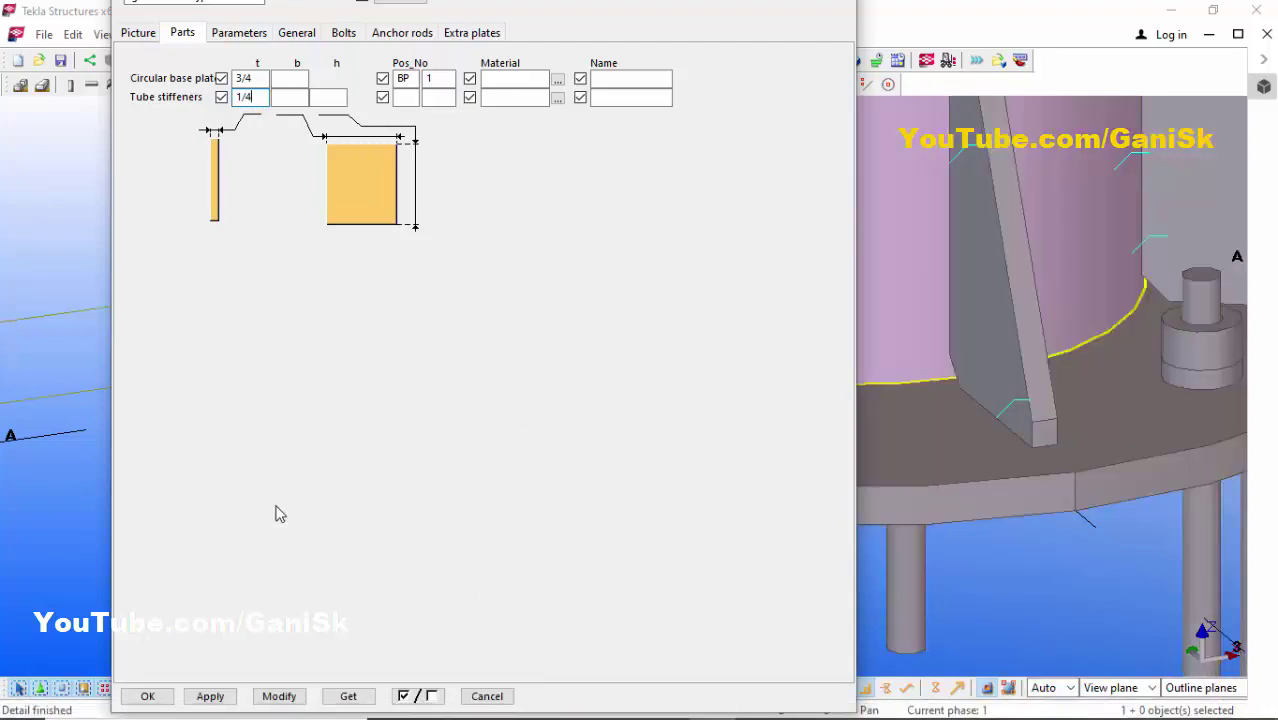
pyautogui.click(281, 695)
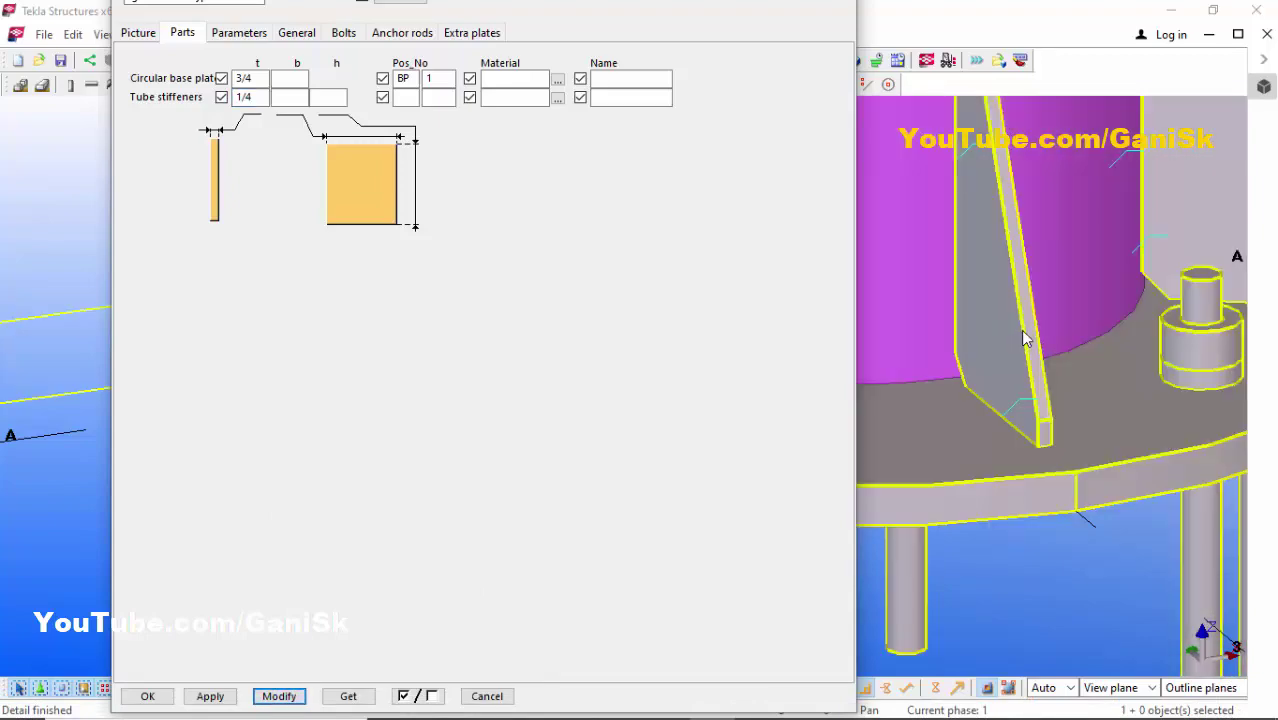
pyautogui.scroll(-5, 1025, 344)
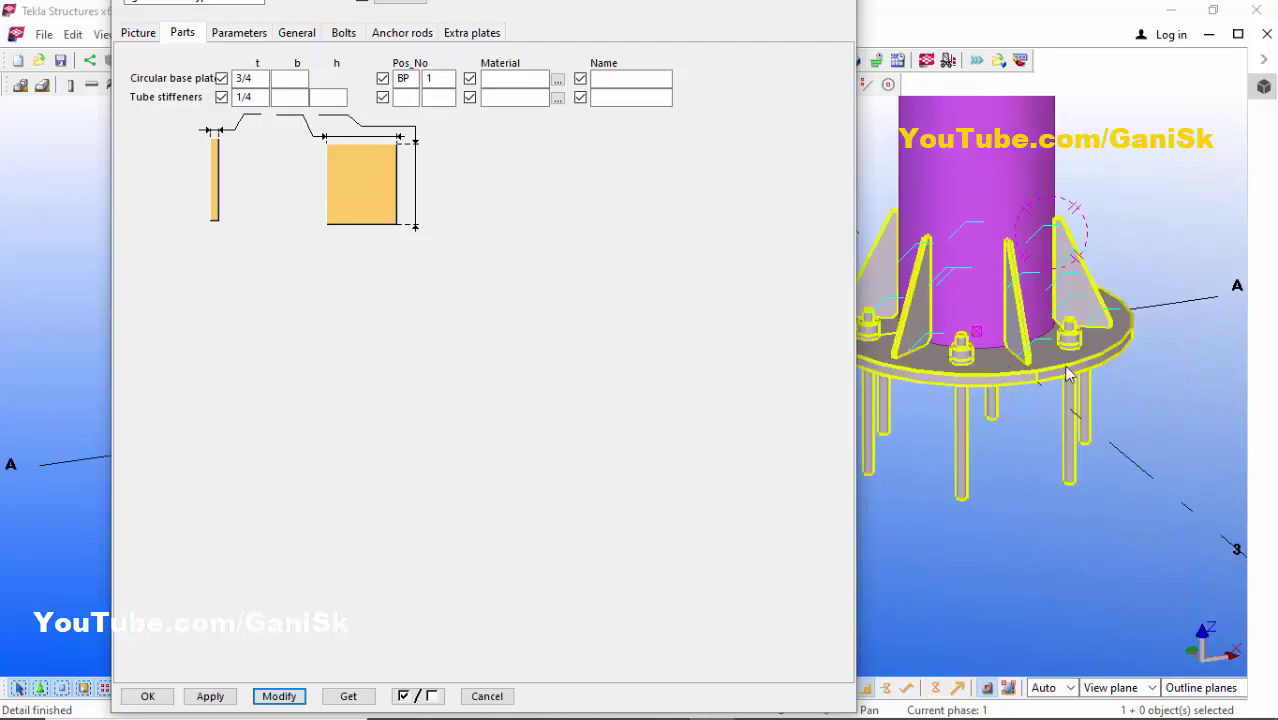
pyautogui.scroll(3, 1068, 374)
pyautogui.scroll(-4, 1043, 368)
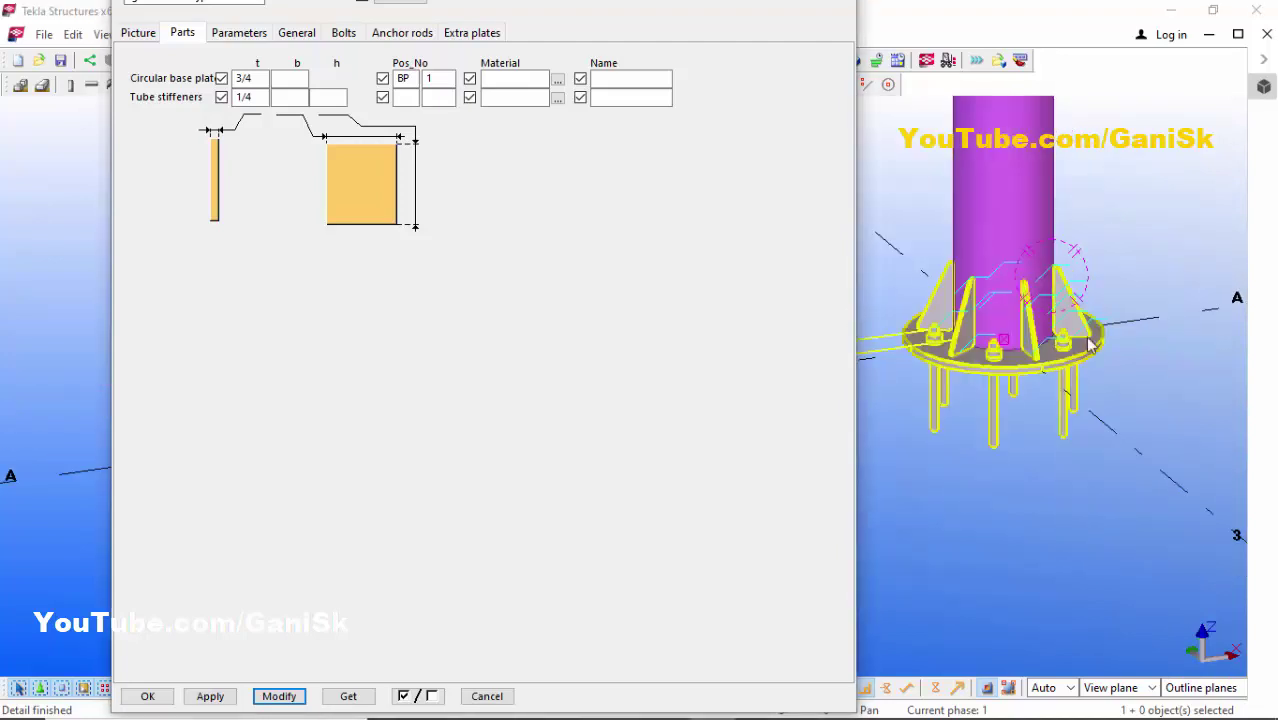
# Enter 1'-8" as the circular base plate width b and modify the connection.
pyautogui.click(290, 79)
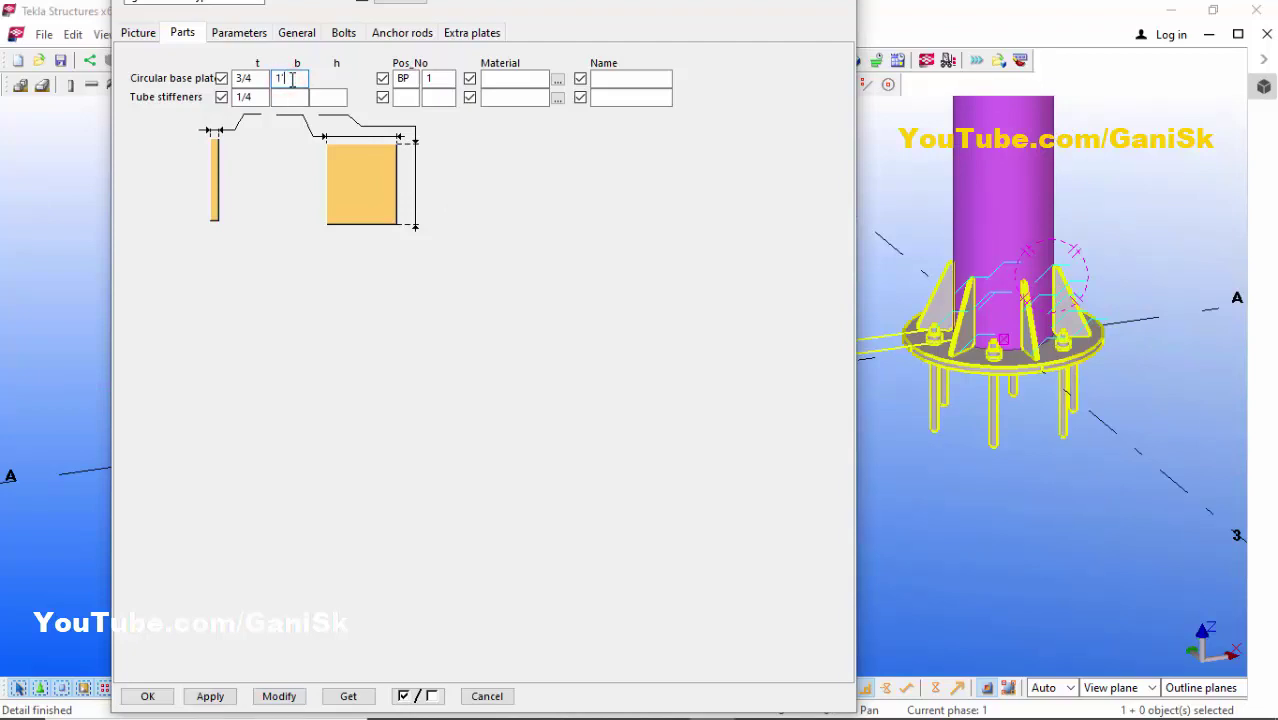
pyautogui.scroll(5, 988, 368)
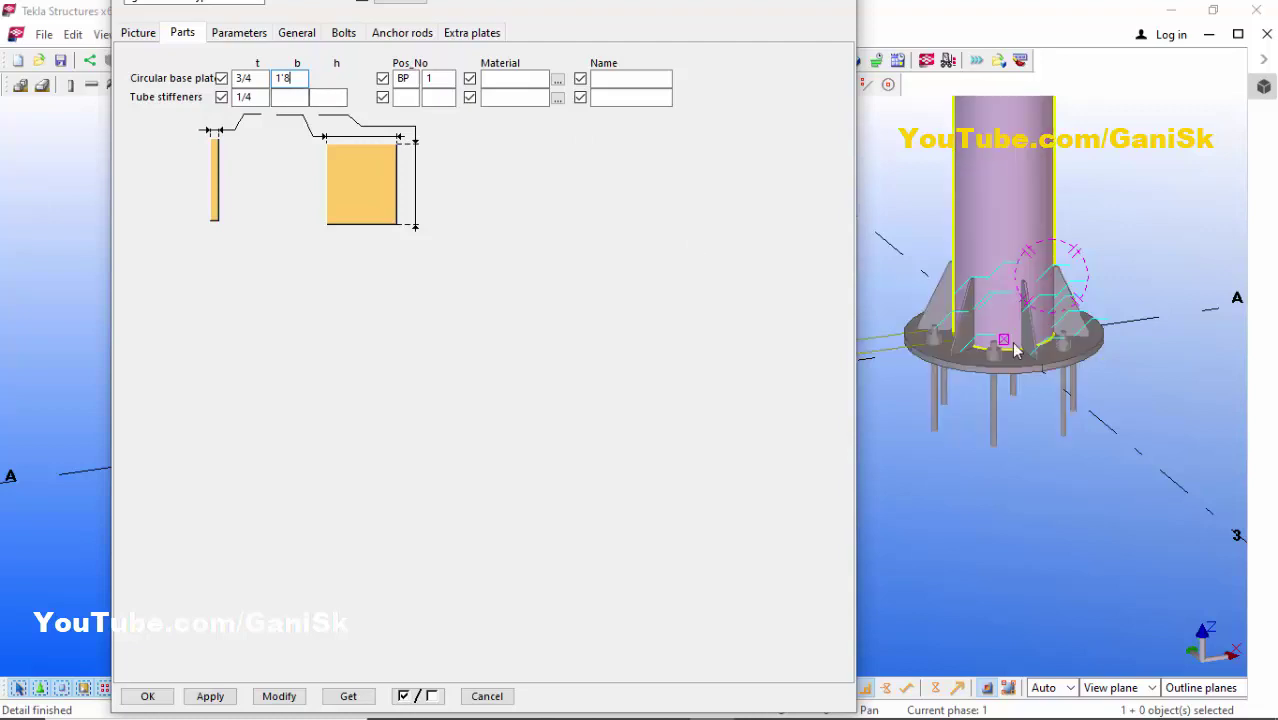
pyautogui.scroll(-3, 988, 368)
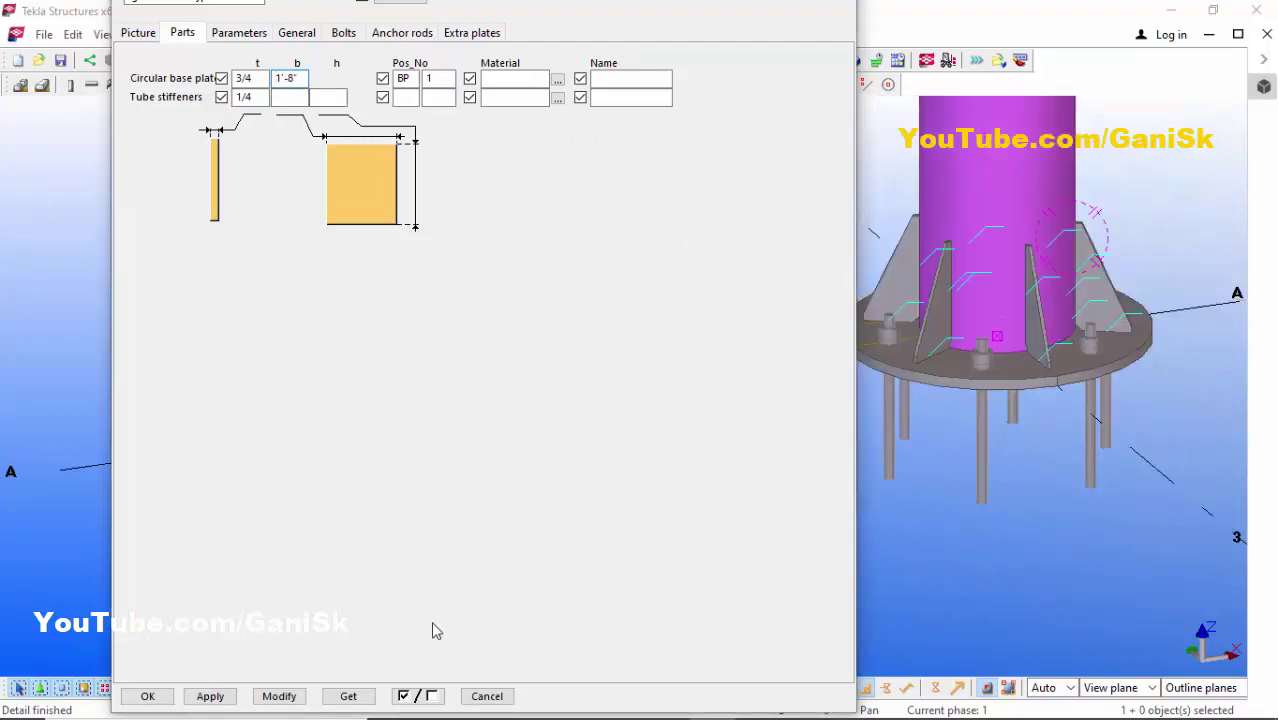
pyautogui.click(279, 695)
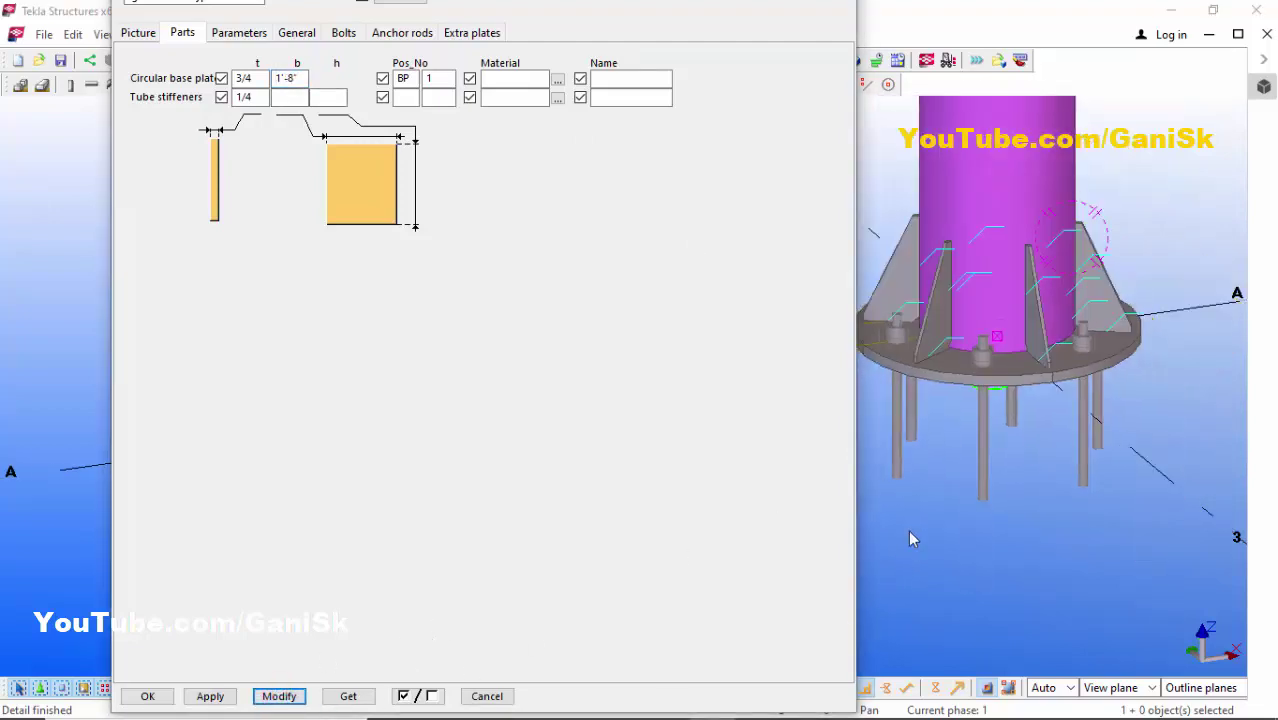
pyautogui.scroll(-2, 995, 397)
pyautogui.scroll(4, 1080, 368)
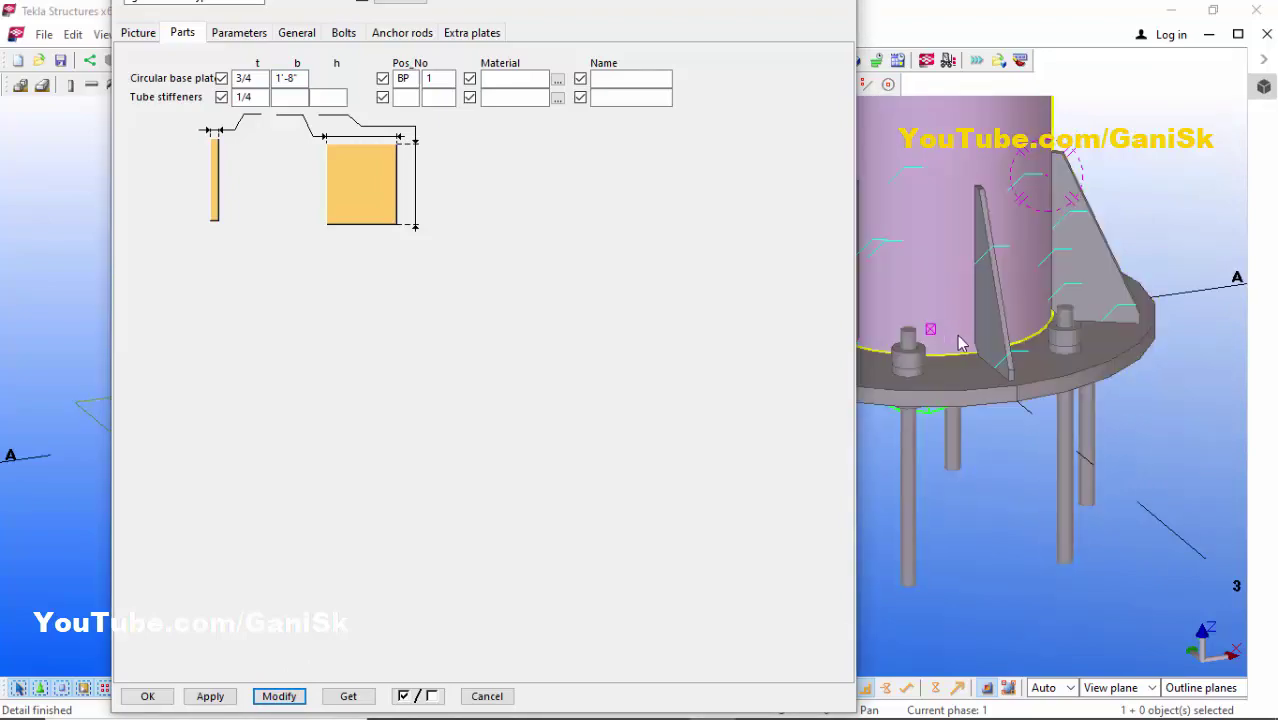
pyautogui.scroll(-2, 1000, 300)
pyautogui.scroll(4, 952, 207)
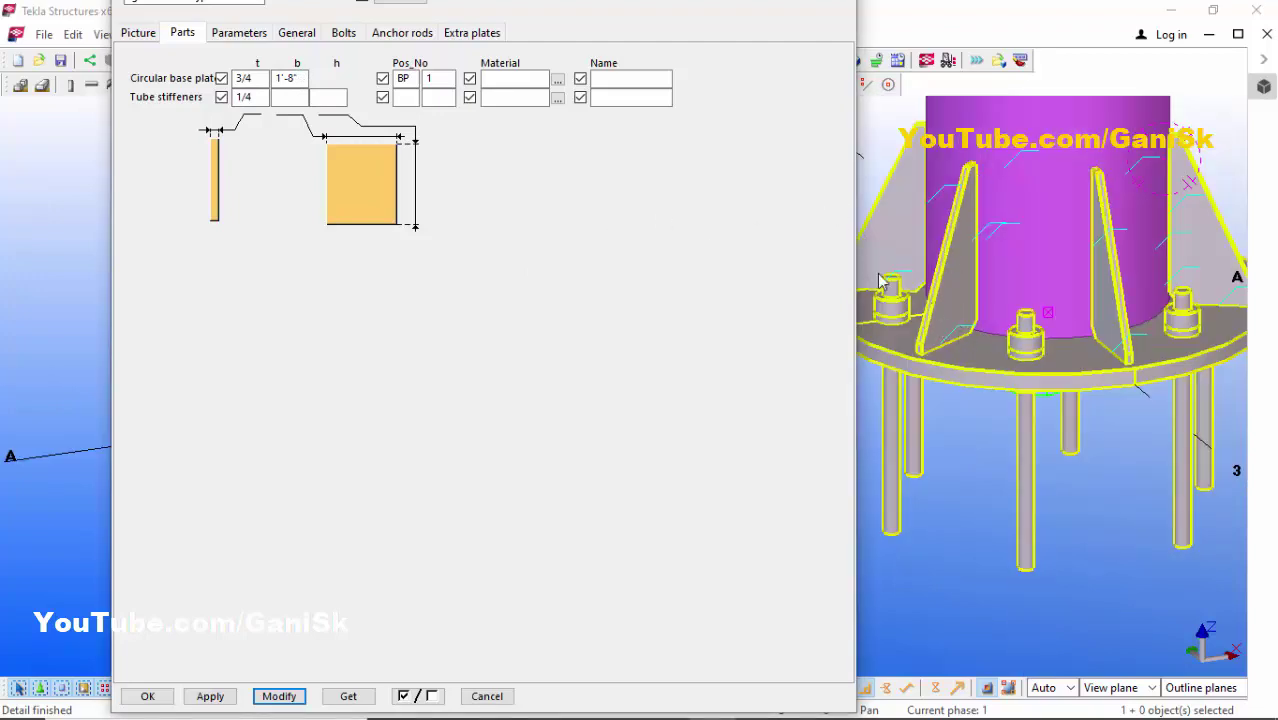
pyautogui.scroll(2, 956, 362)
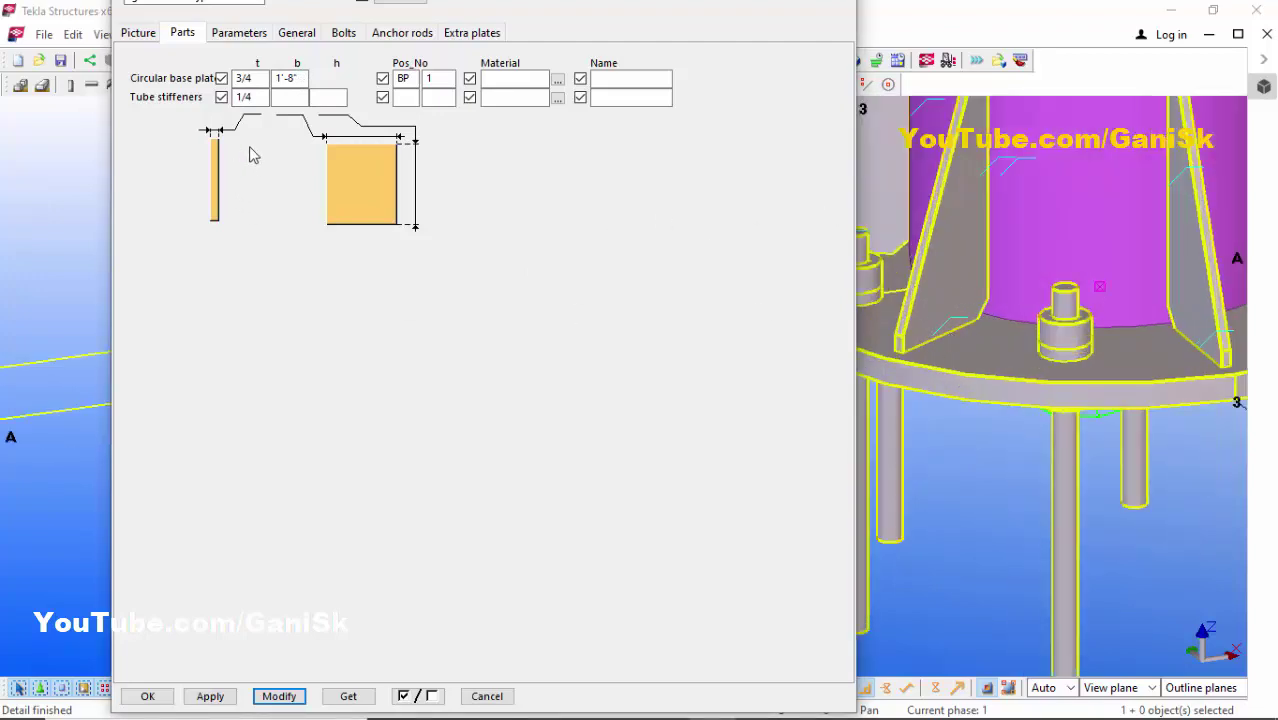
pyautogui.click(297, 100)
# Set the tube stiffener width b to 4"1/2 and modify the connection.
pyautogui.scroll(-2, 960, 340)
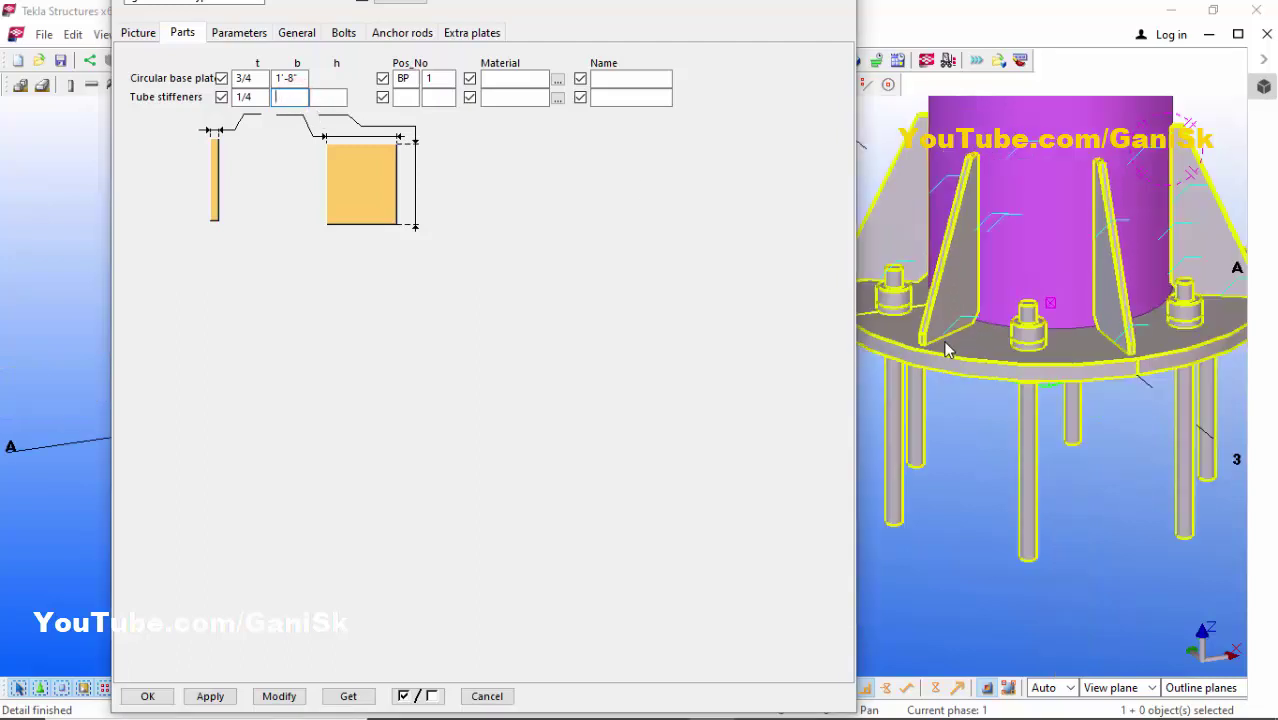
pyautogui.click(286, 97)
pyautogui.write('4"1/2')
pyautogui.click(280, 696)
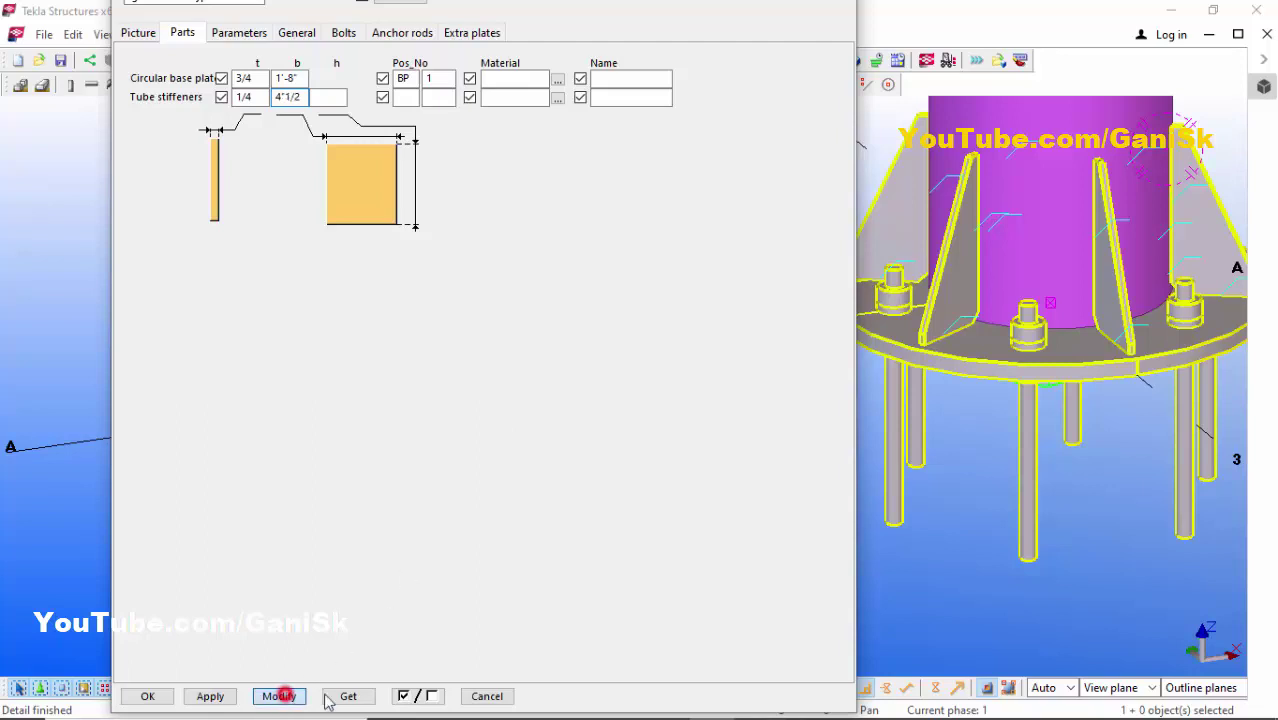
pyautogui.scroll(3, 905, 363)
pyautogui.scroll(2, 907, 358)
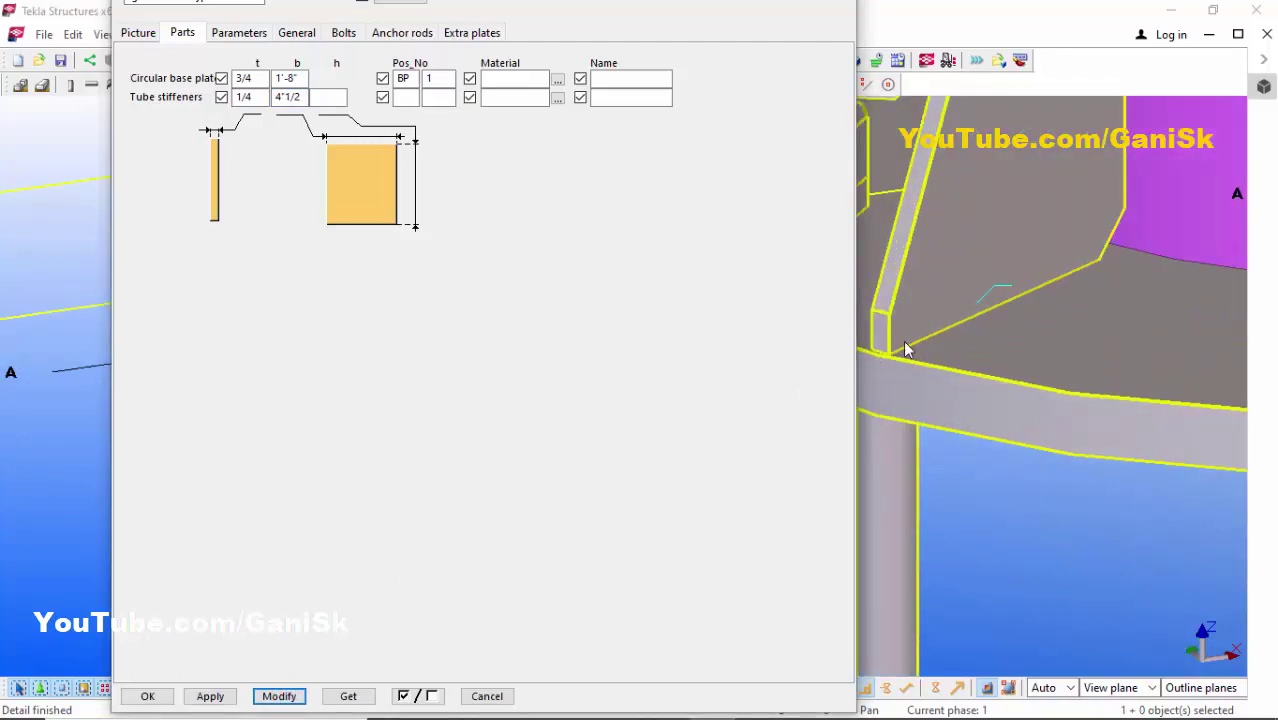
pyautogui.scroll(-5, 905, 349)
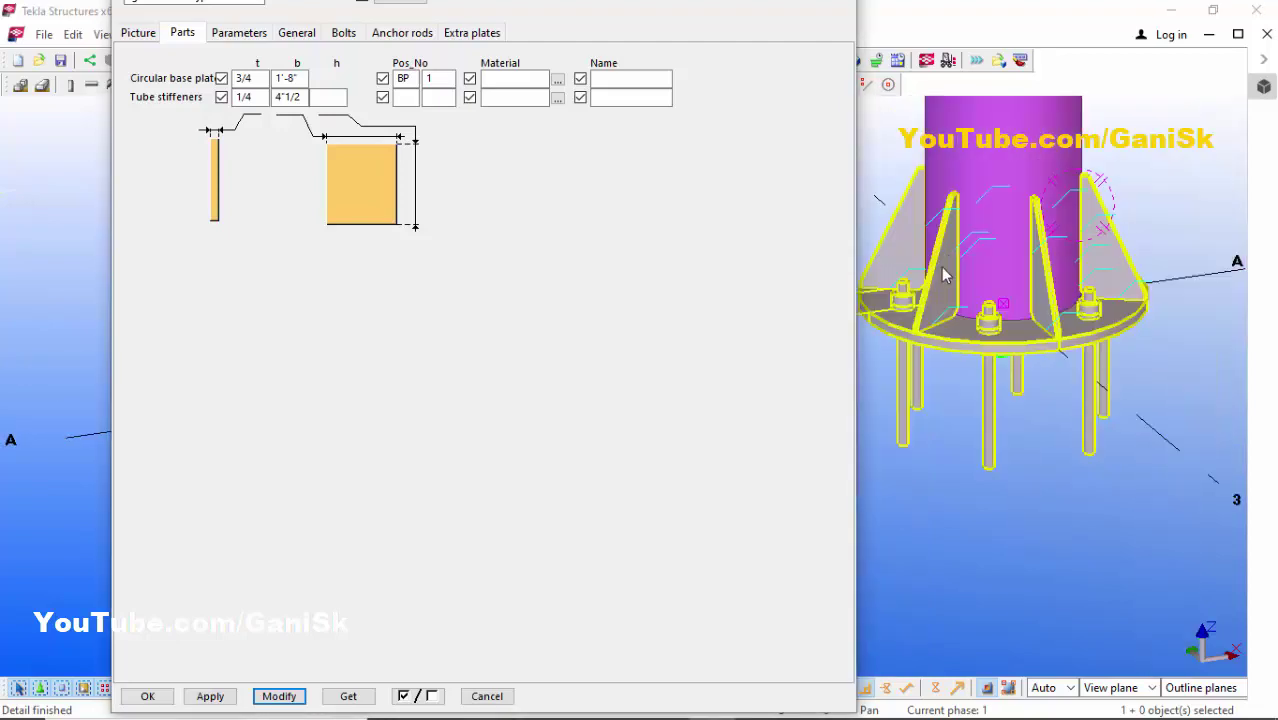
pyautogui.scroll(2, 940, 207)
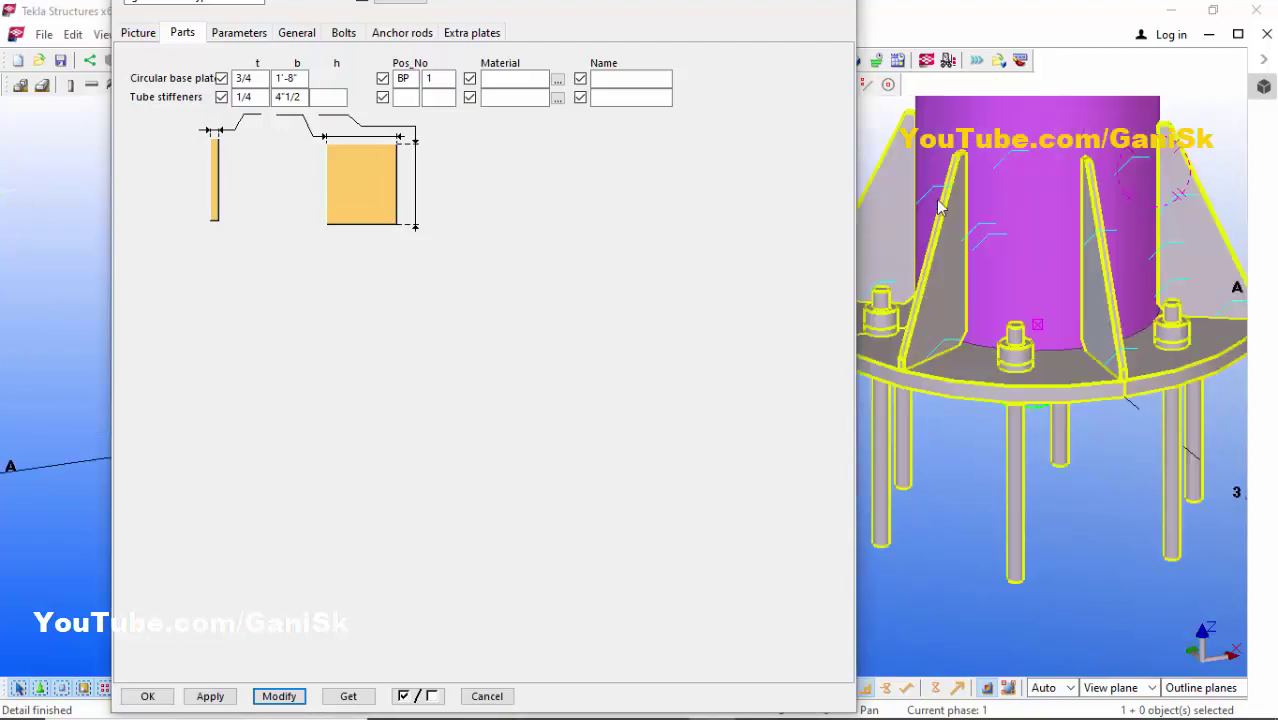
# Set the tube stiffener height h to 8", modify, and select the base plate connection.
pyautogui.click(331, 97)
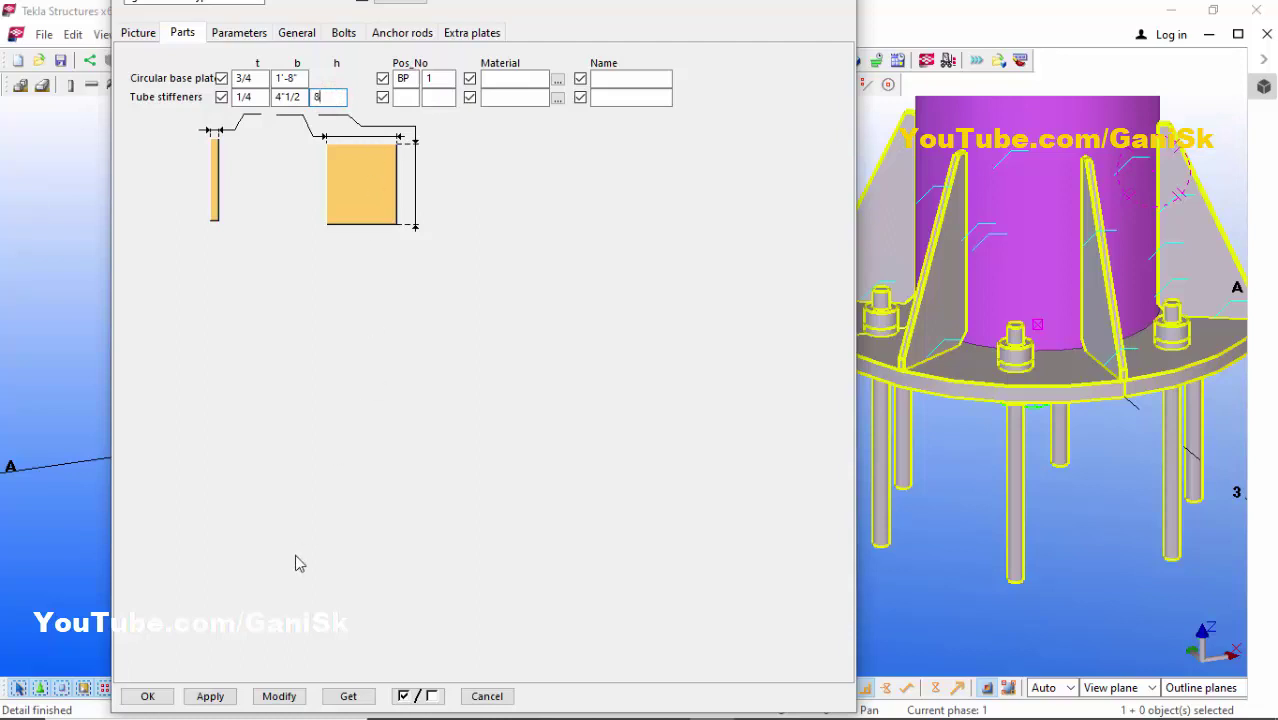
pyautogui.write('8')
pyautogui.click(288, 692)
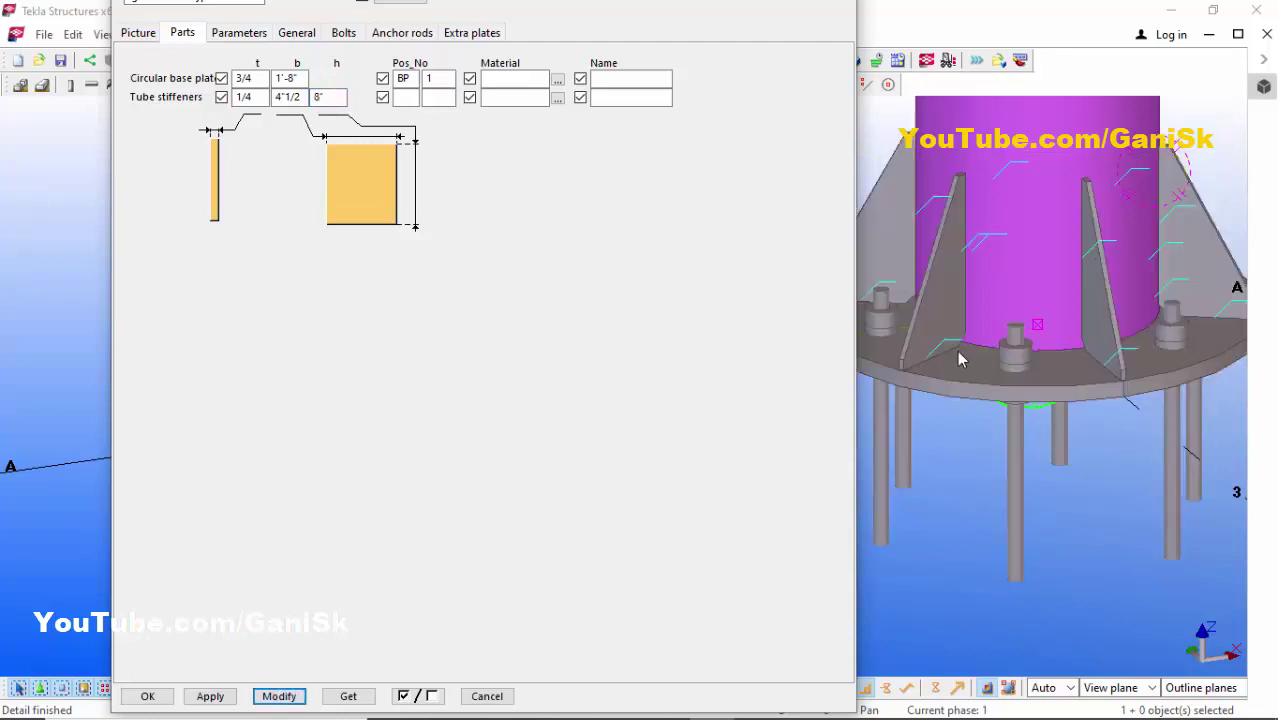
pyautogui.click(955, 205)
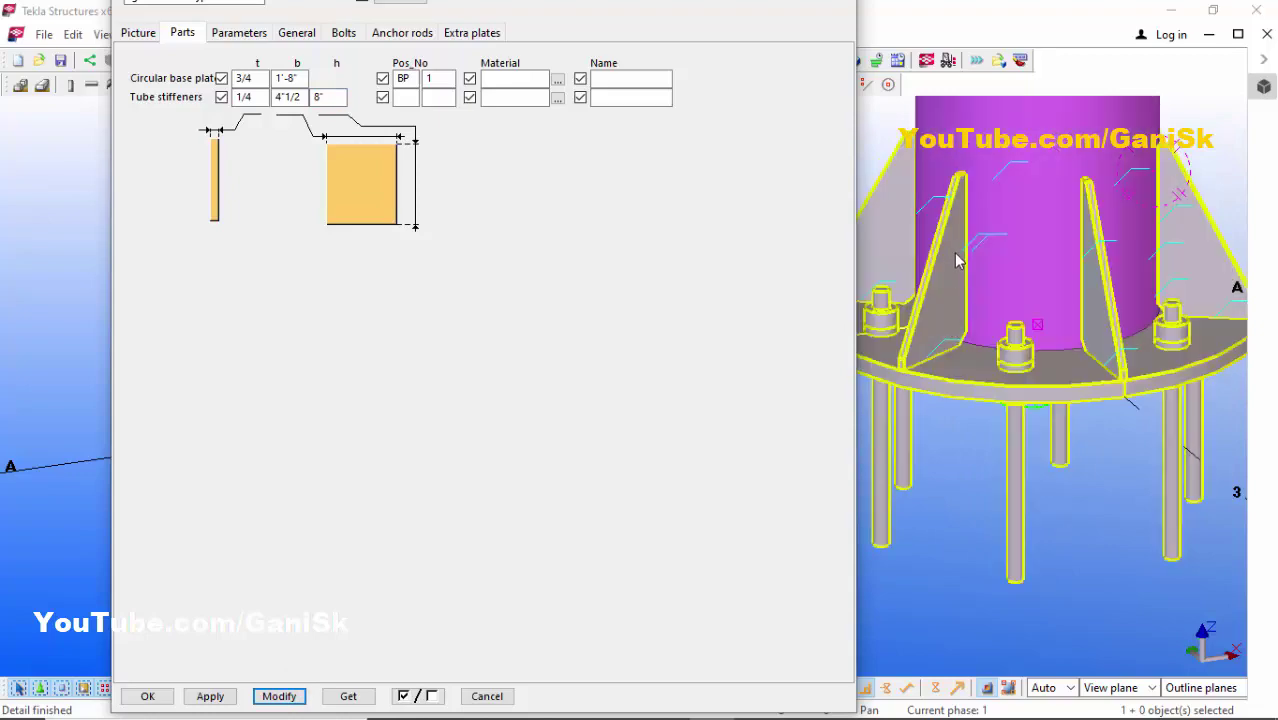
pyautogui.scroll(-2, 993, 357)
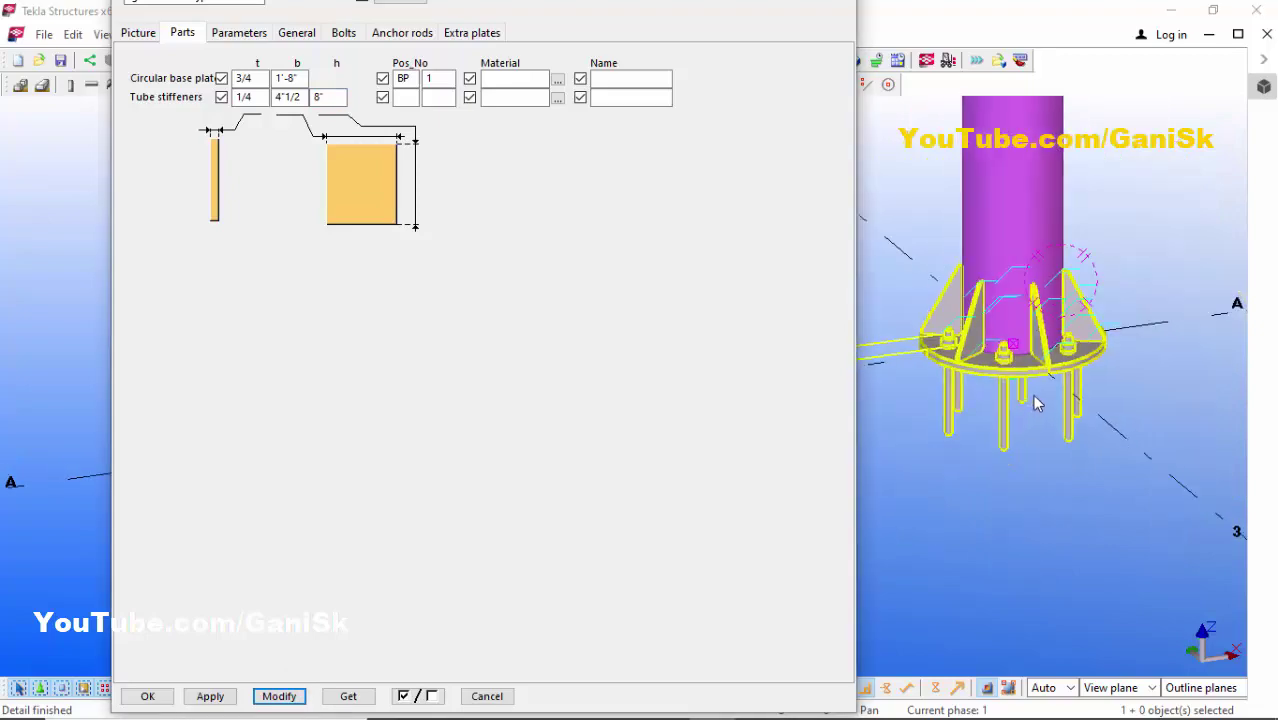
pyautogui.scroll(2, 1000, 380)
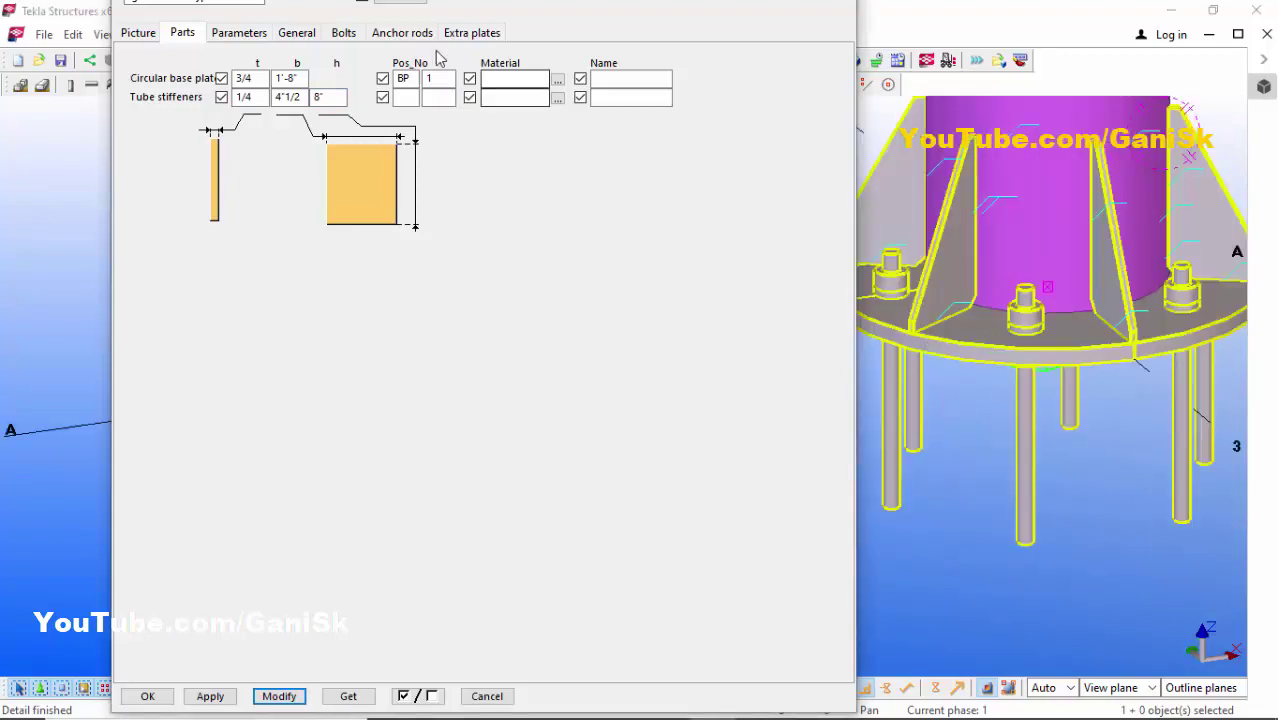
# For the anchor rods, browse the profile catalogue to the Round ROD profile type.
pyautogui.click(410, 34)
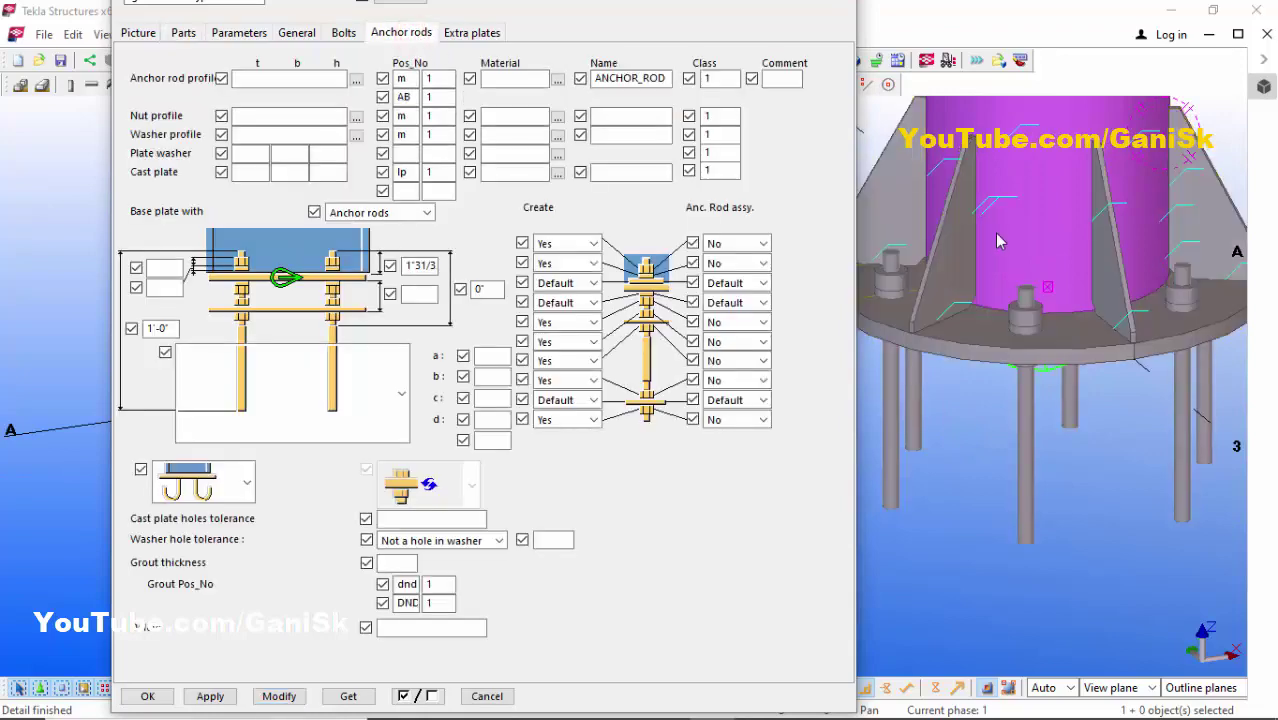
pyautogui.scroll(3, 1030, 365)
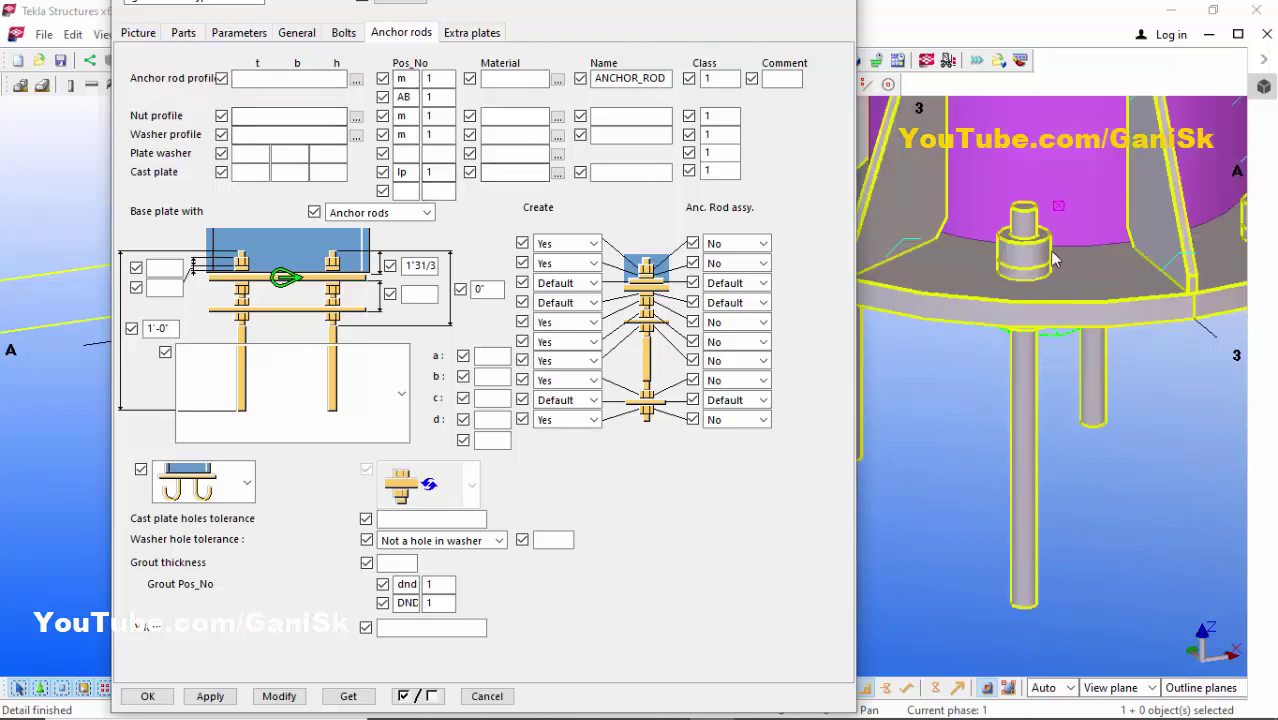
pyautogui.click(356, 79)
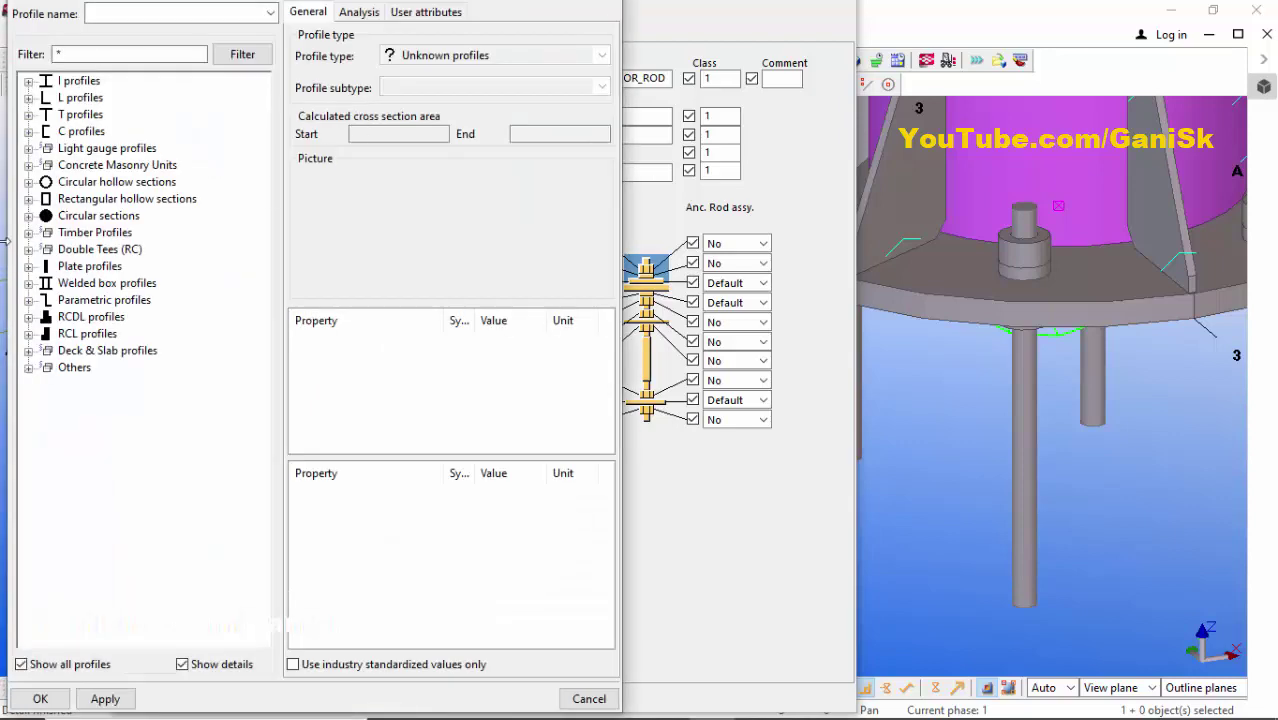
pyautogui.click(28, 216)
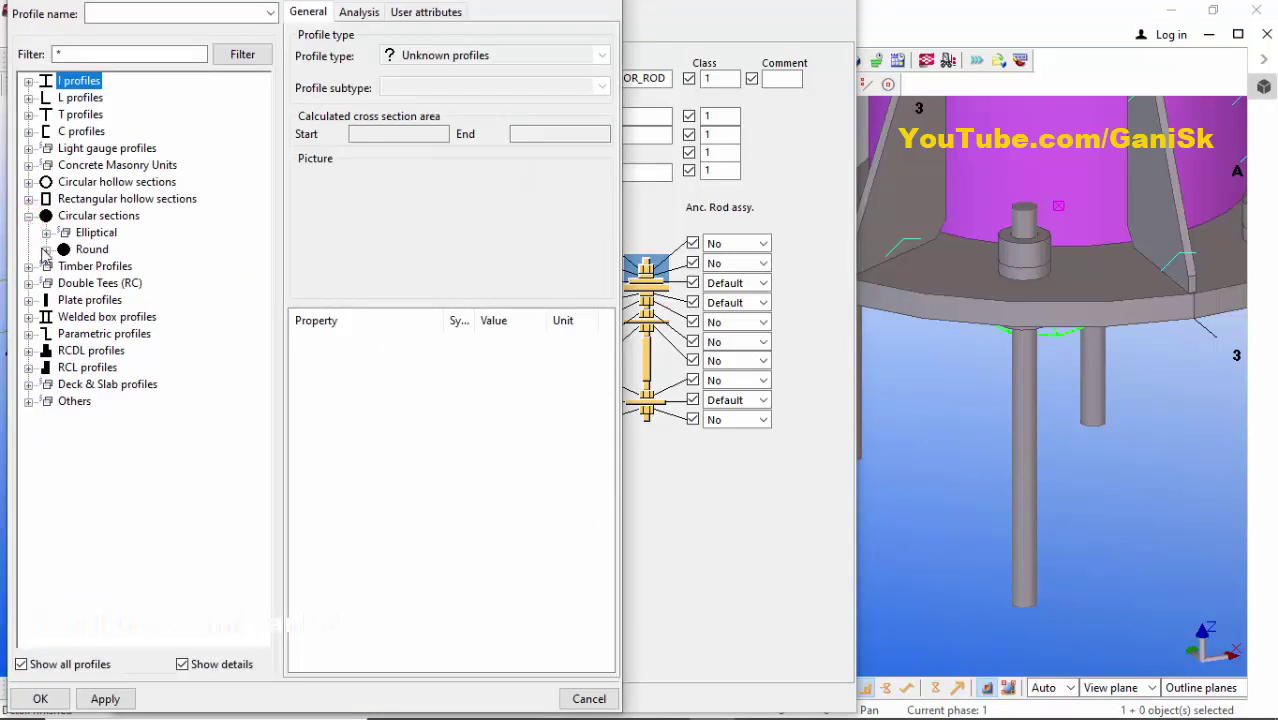
pyautogui.click(50, 250)
pyautogui.click(46, 250)
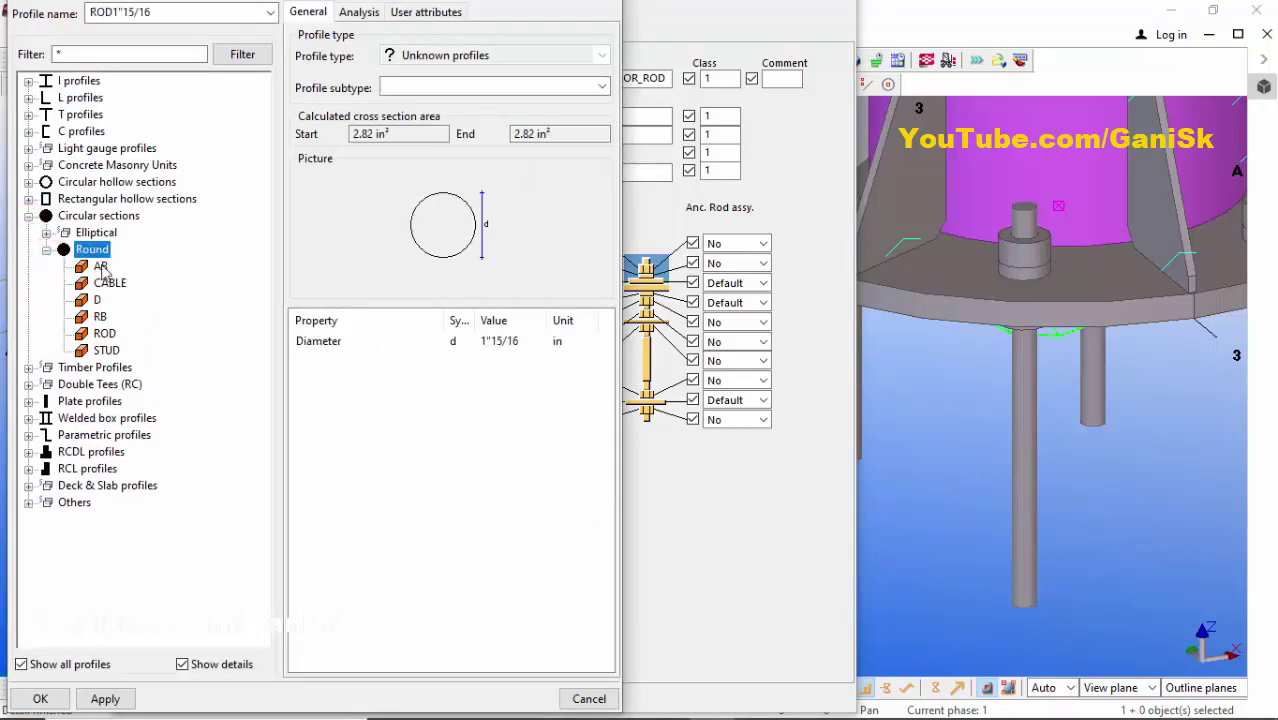
pyautogui.click(104, 333)
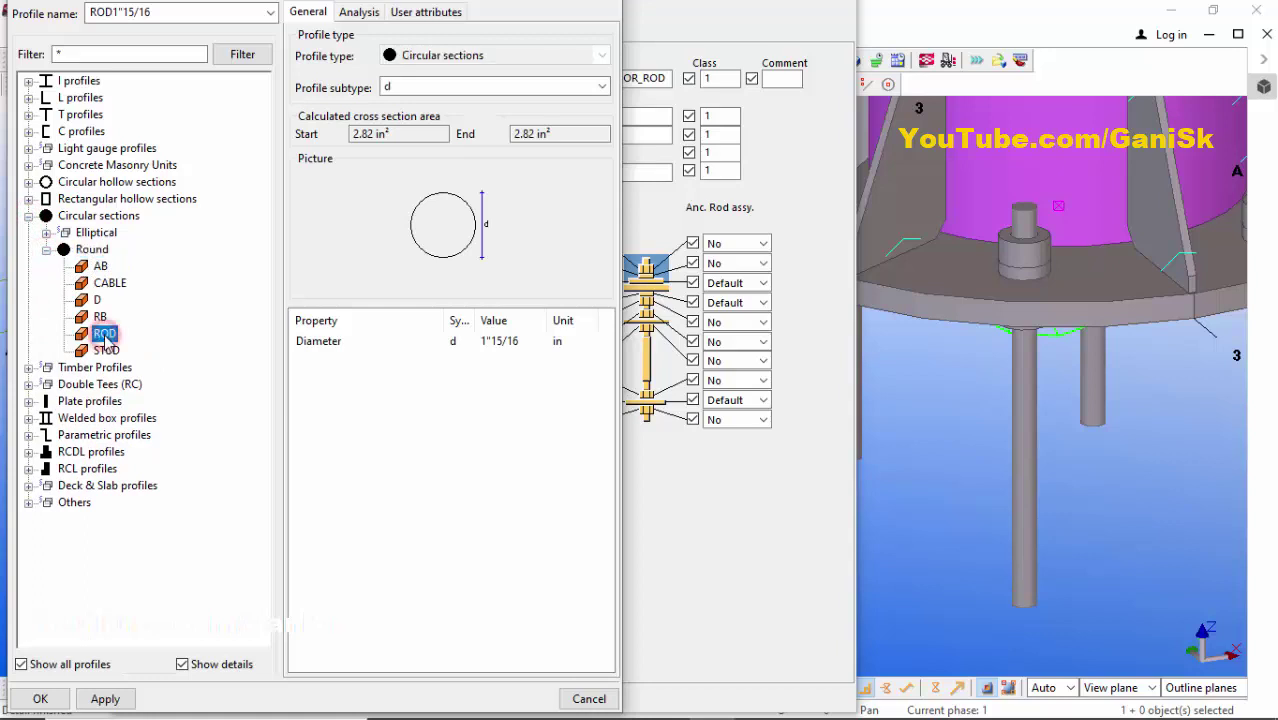
# Set the rod diameter to 1 for a ROD1" anchor rod profile and apply it to the connection.
pyautogui.click(521, 341)
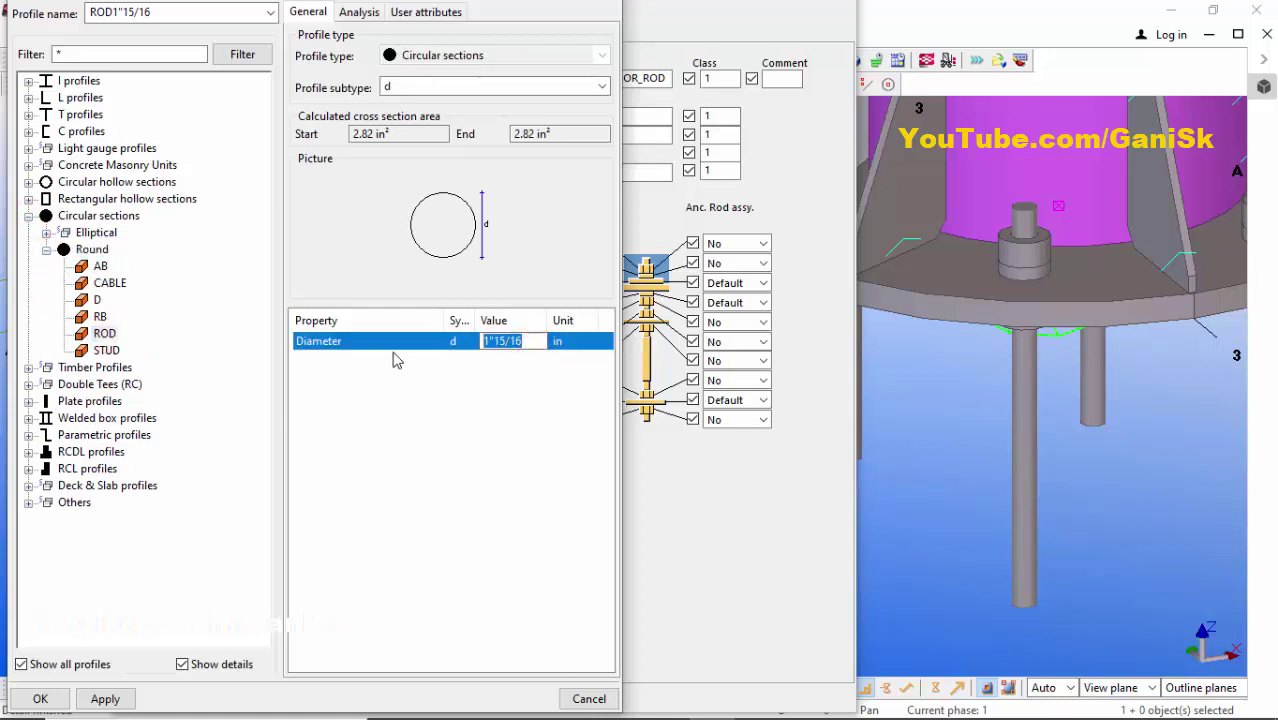
pyautogui.write('1')
pyautogui.click(105, 698)
pyautogui.click(37, 698)
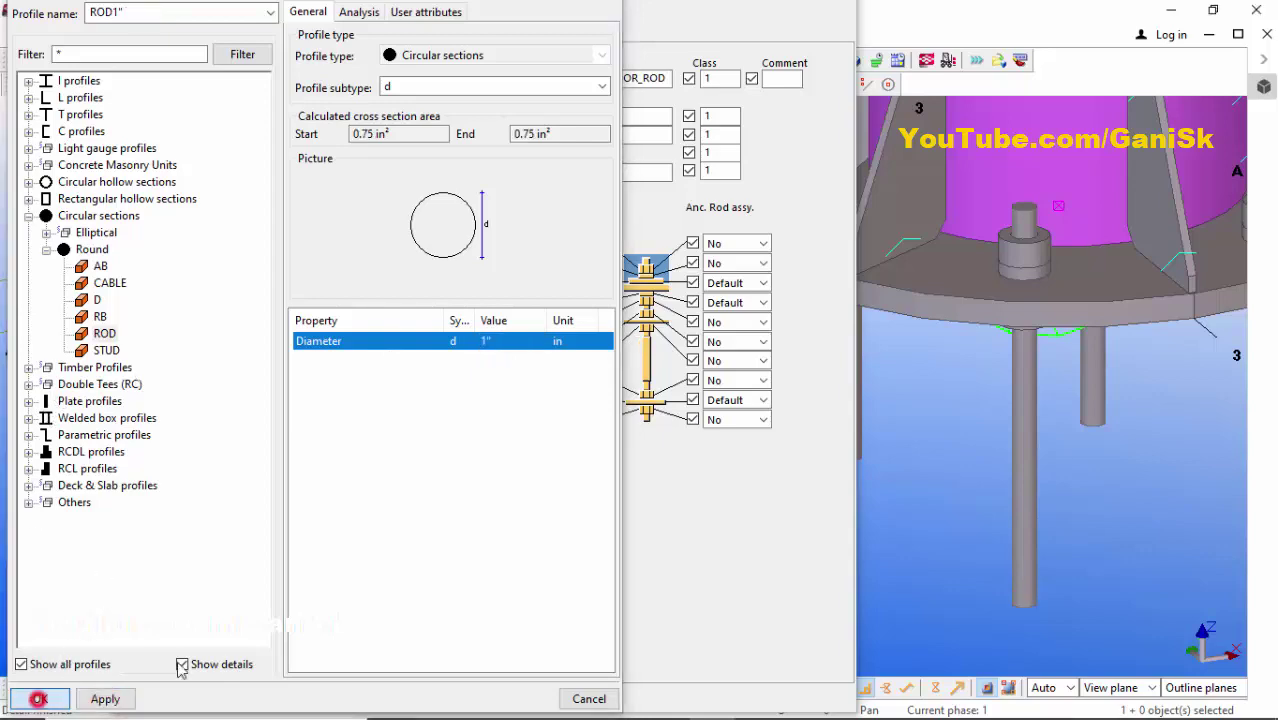
pyautogui.click(279, 696)
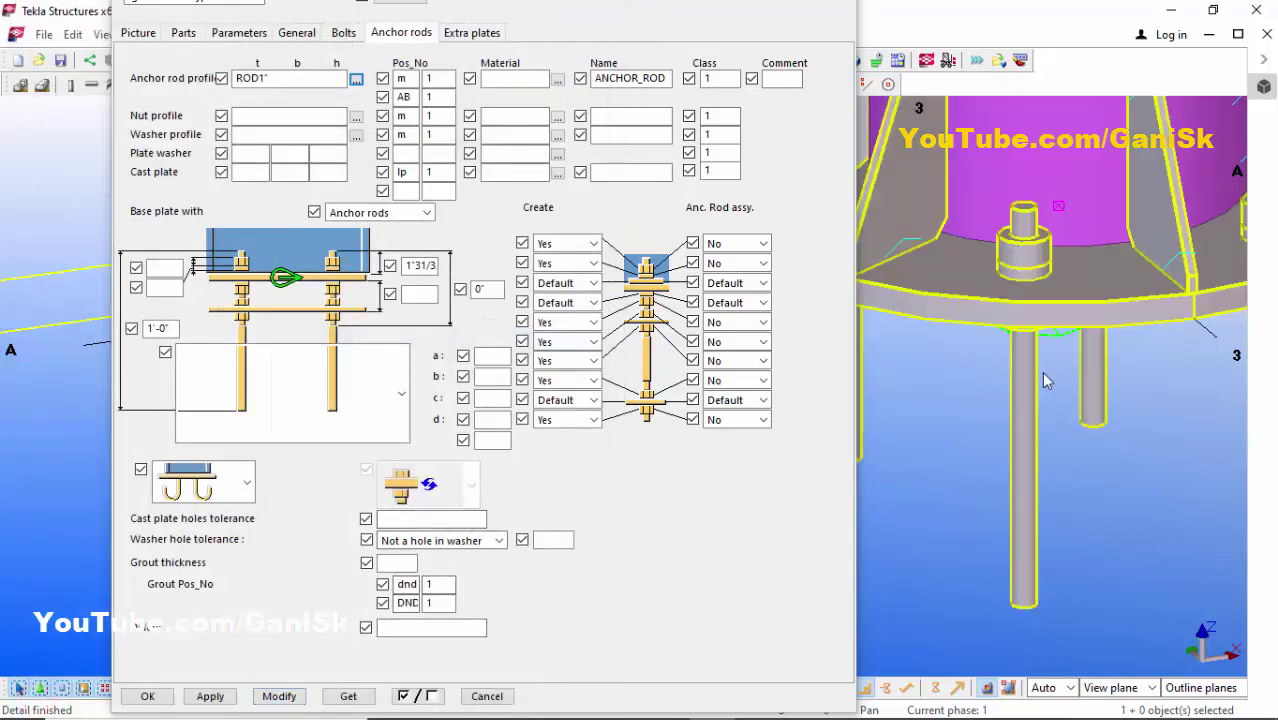
pyautogui.click(279, 696)
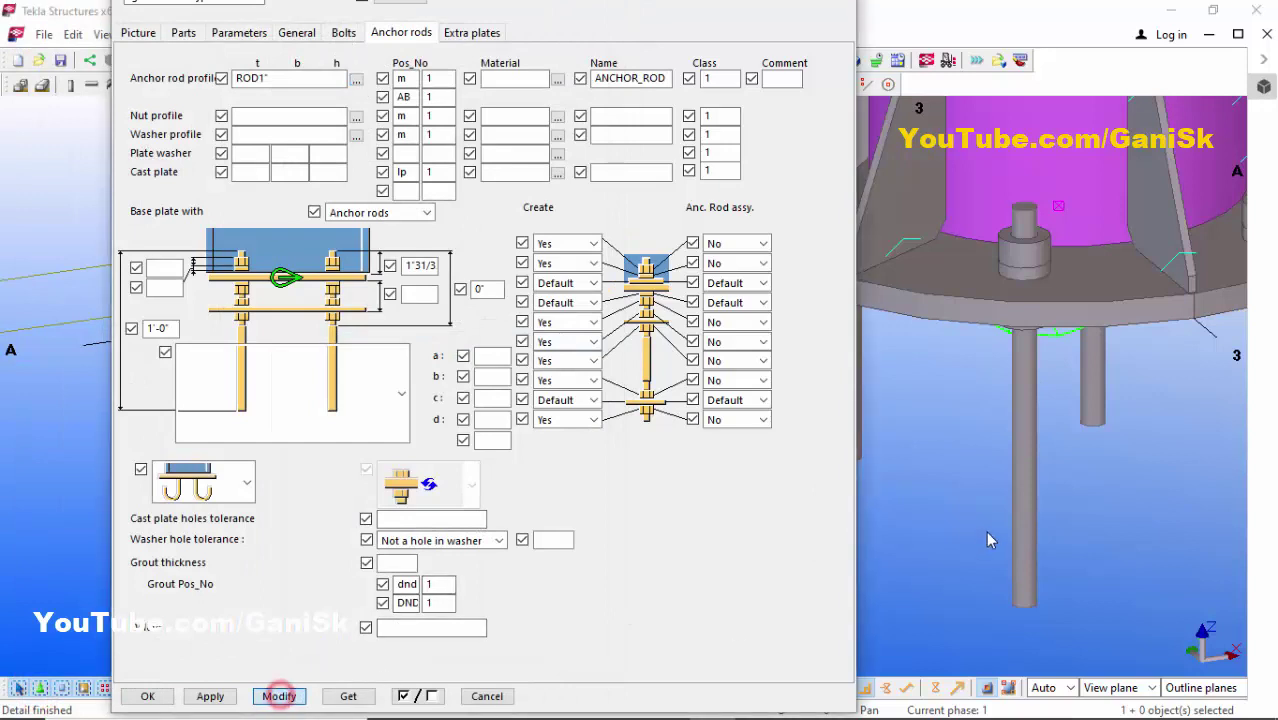
pyautogui.moveTo(1030, 424); pyautogui.dragTo(1021, 561, button='middle')
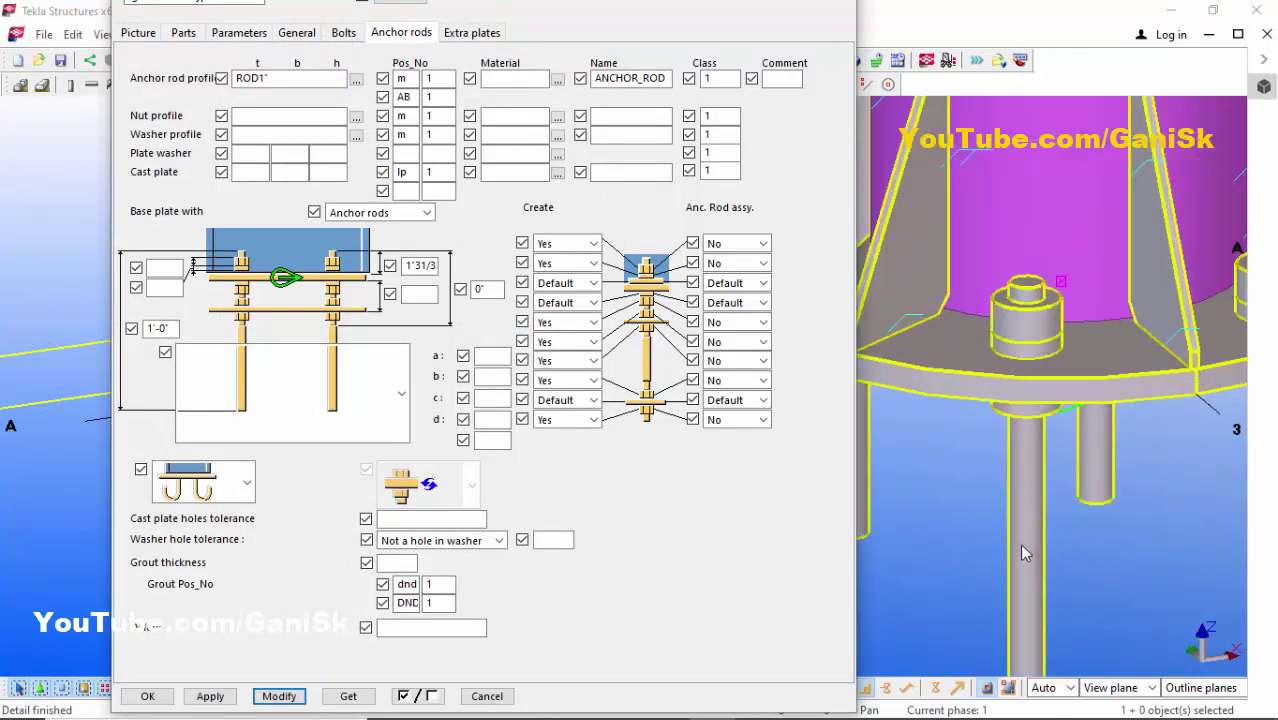
pyautogui.scroll(4, 1024, 325)
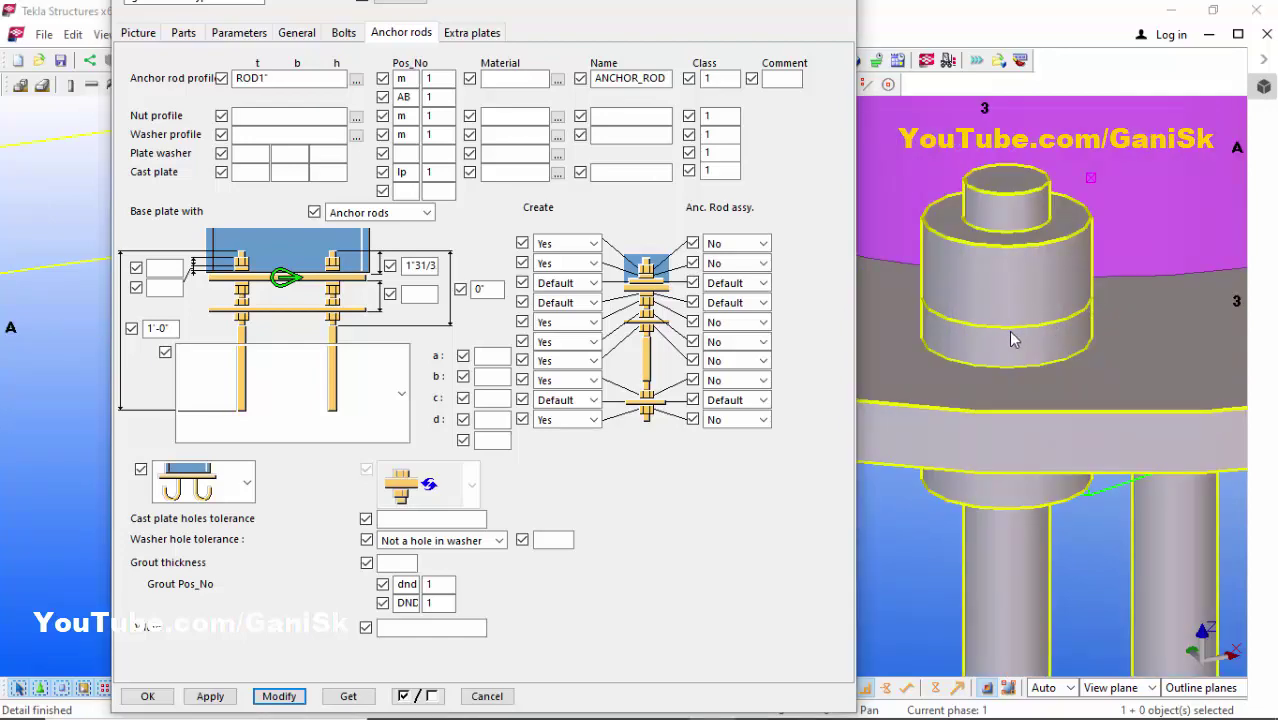
# Choose 1_HEAVY_HEX_NUT from Others > Heavy Hex Nut Profiles as the nut profile and apply it.
pyautogui.click(356, 117)
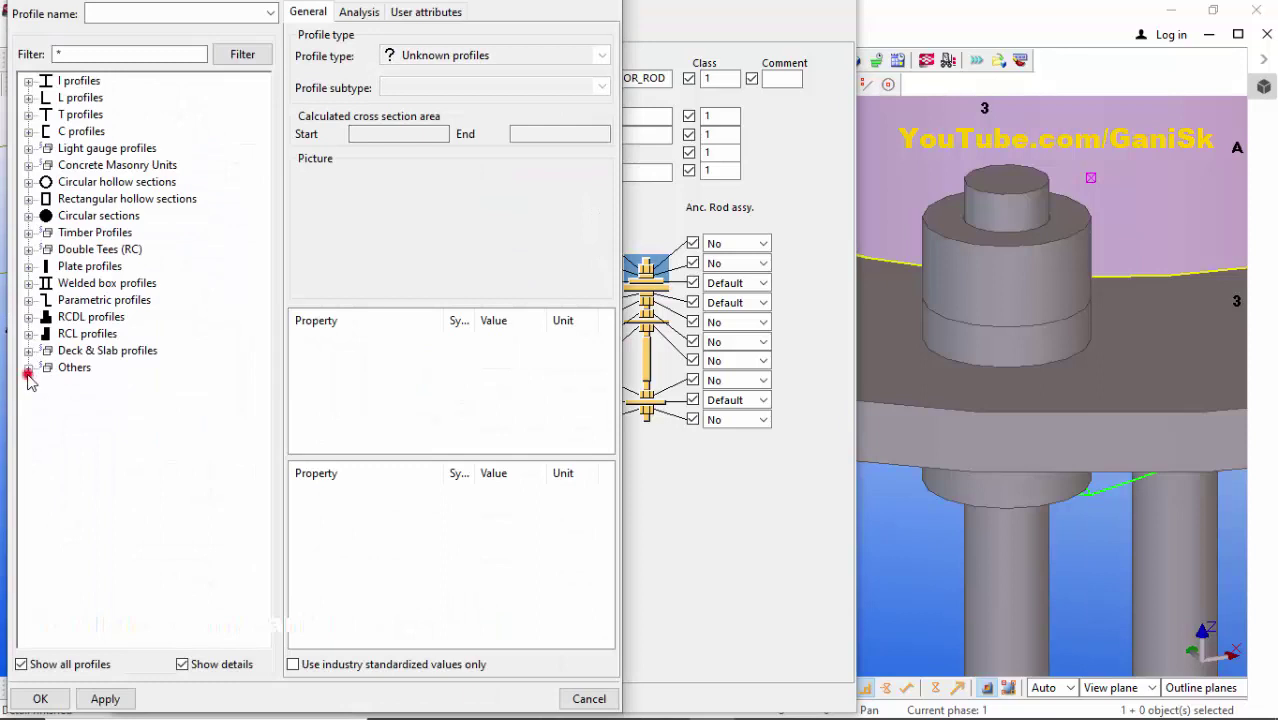
pyautogui.click(28, 369)
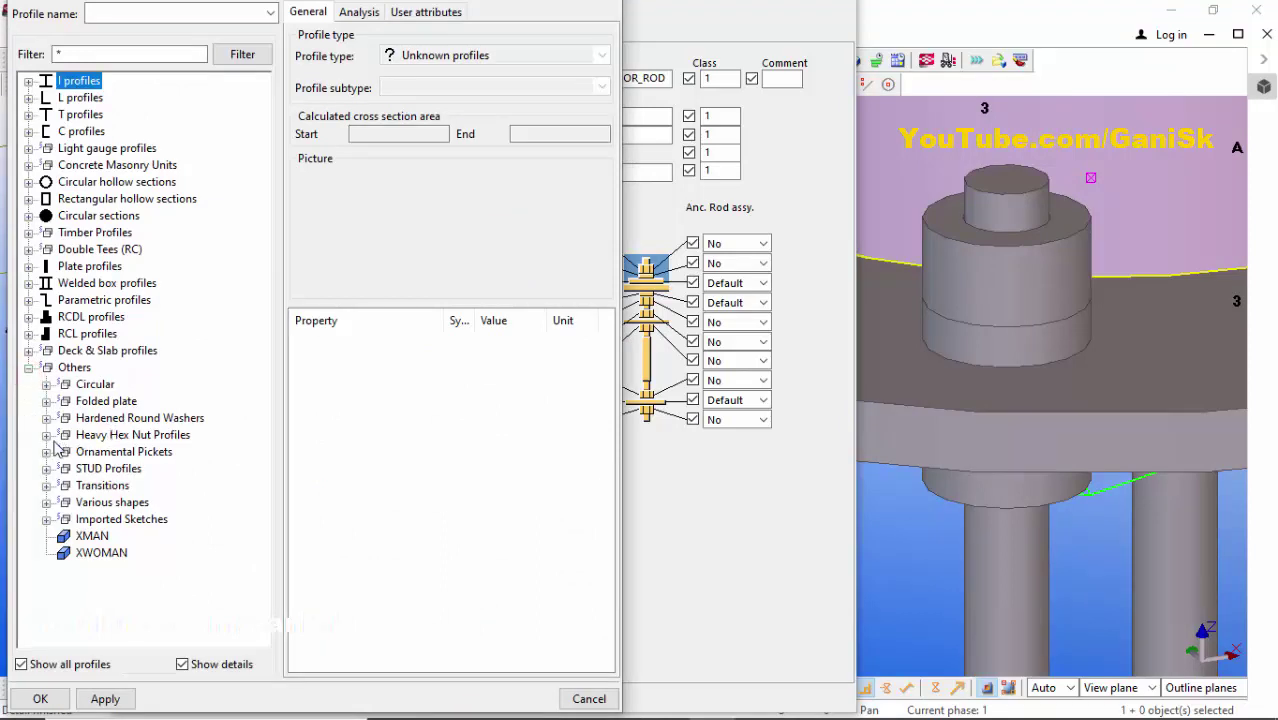
pyautogui.click(46, 436)
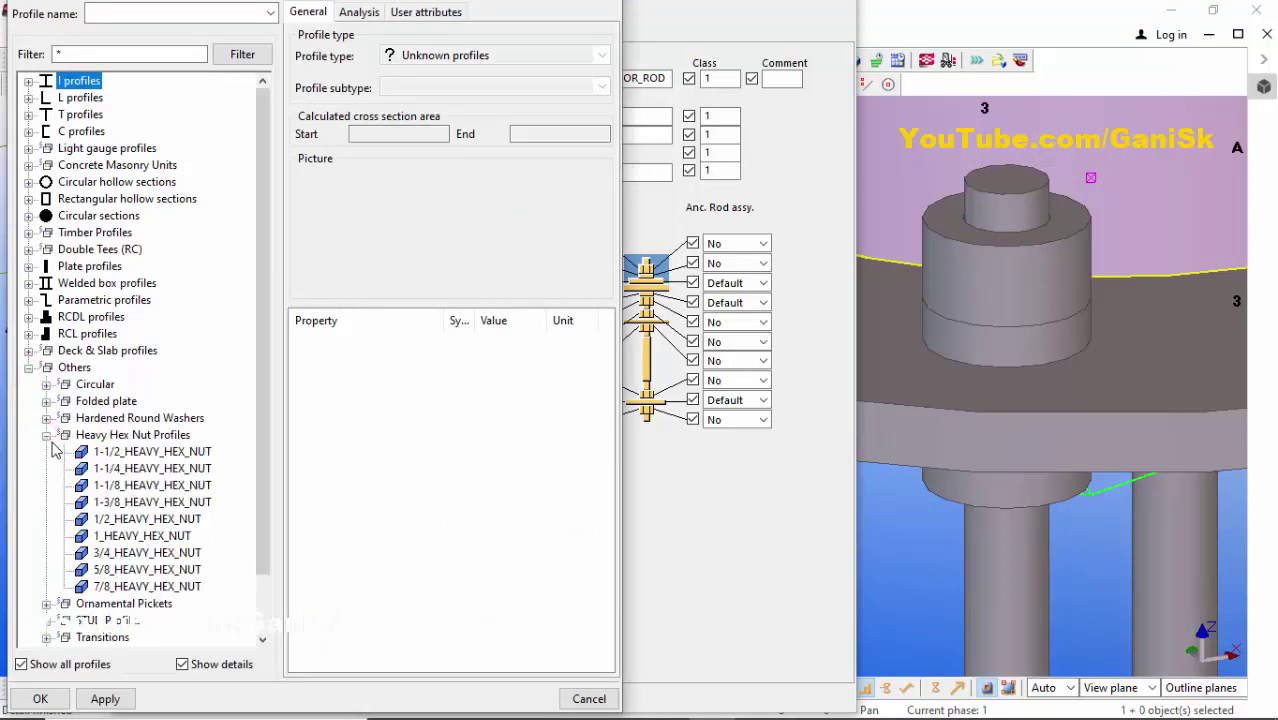
pyautogui.click(120, 536)
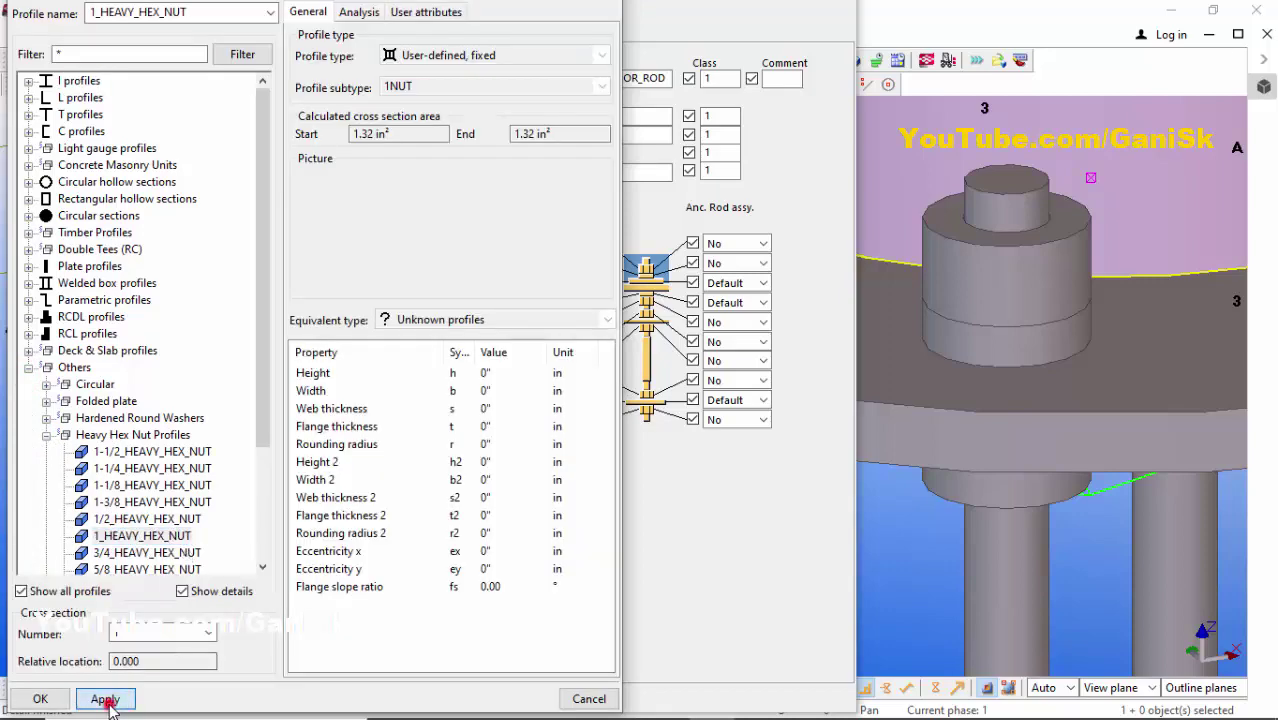
pyautogui.click(40, 699)
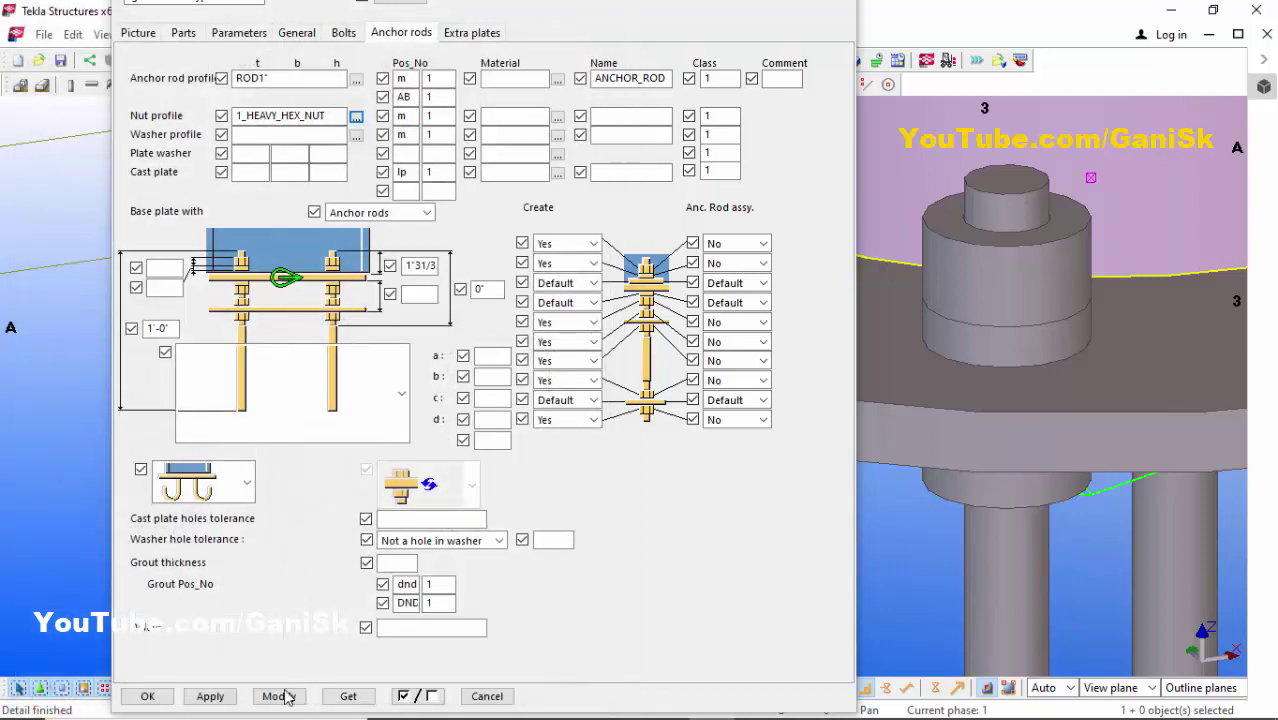
pyautogui.click(279, 696)
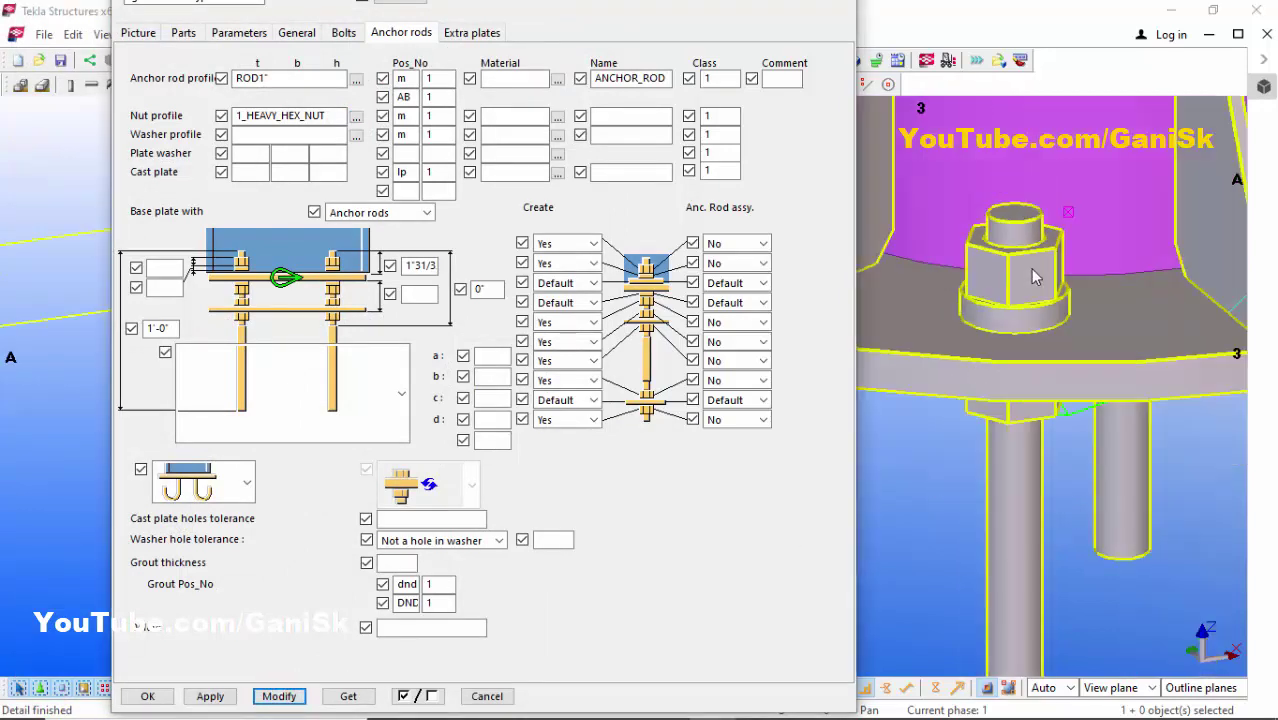
pyautogui.scroll(3, 980, 280)
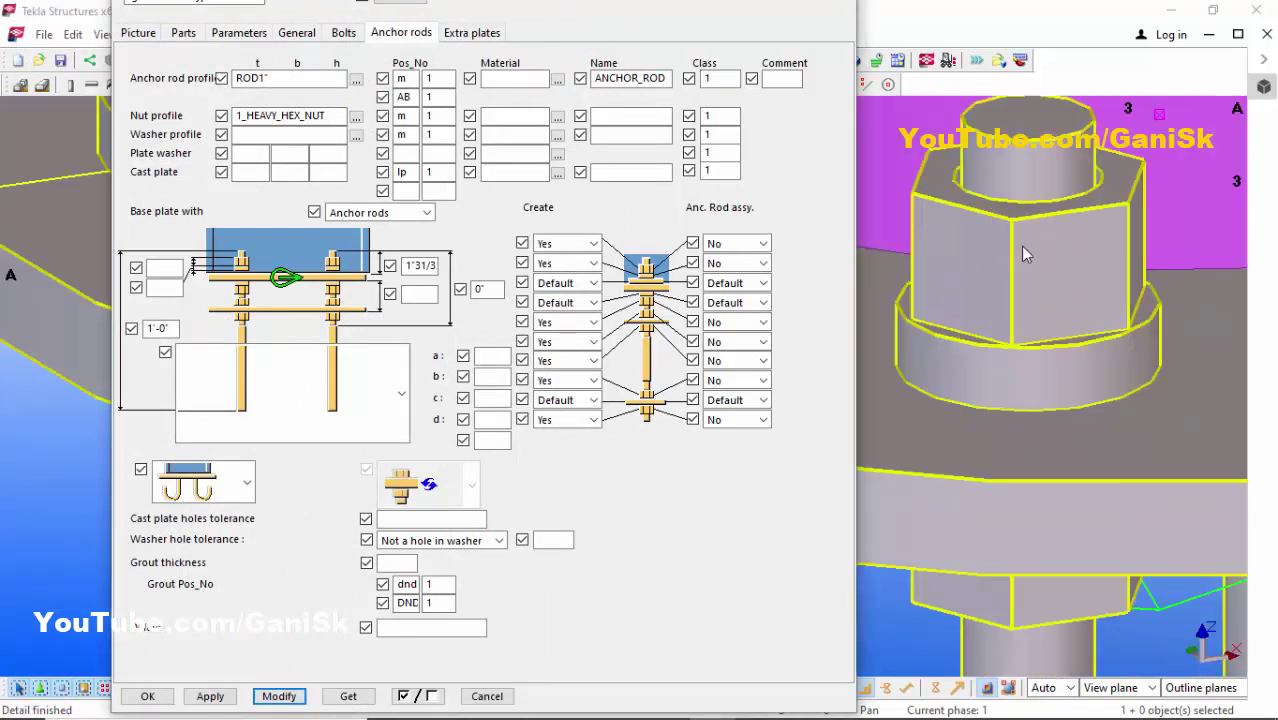
pyautogui.scroll(-2, 1018, 246)
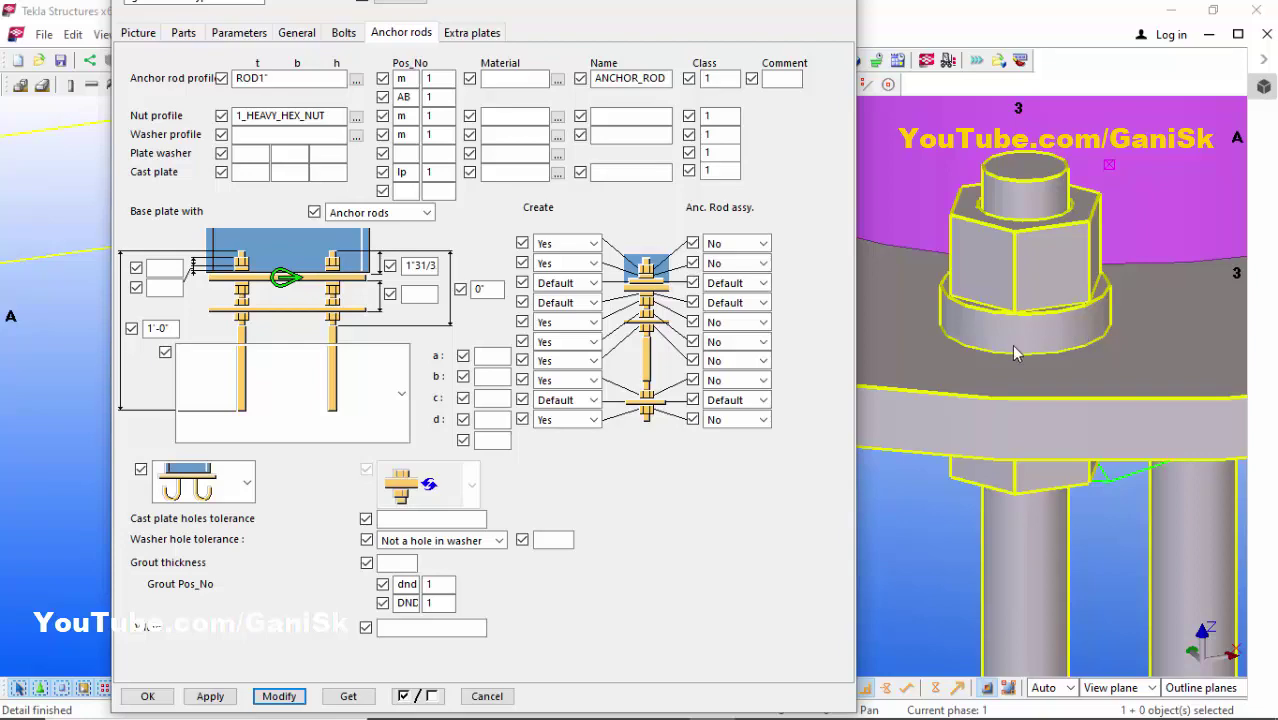
# Pick 1_WASHER from Others > Hardened Round Washers as the washer profile and apply it.
pyautogui.click(356, 134)
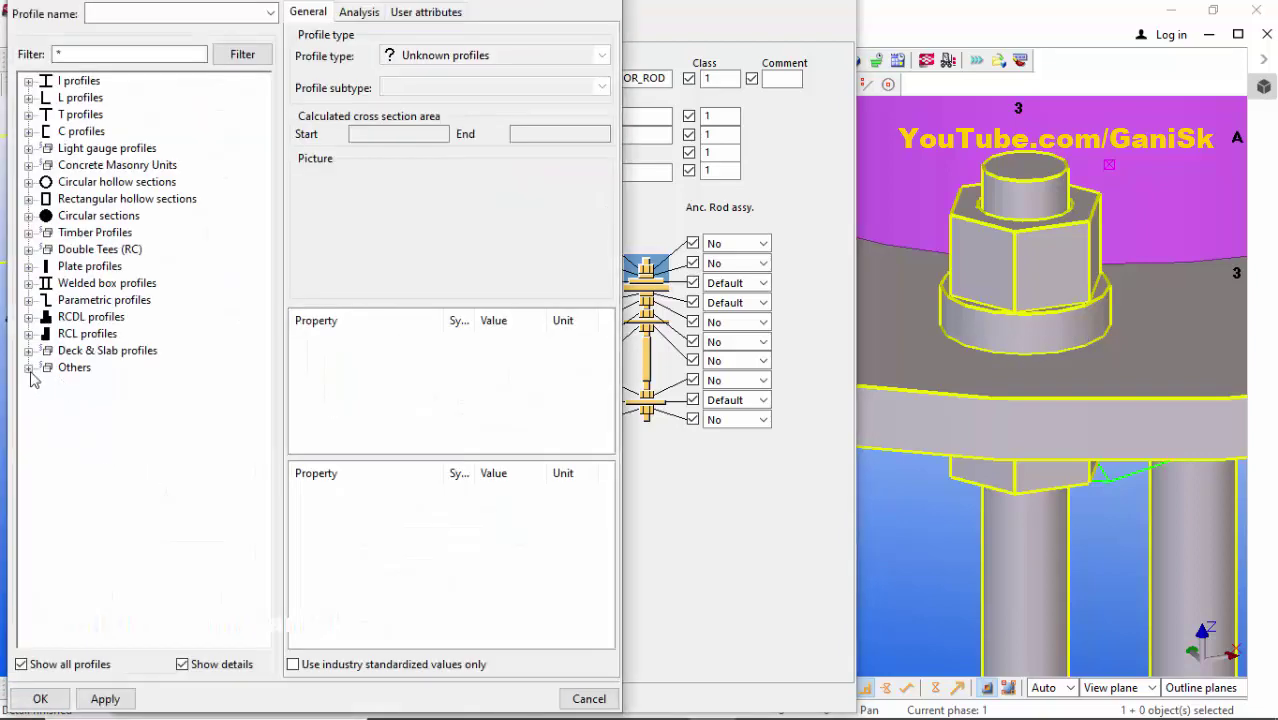
pyautogui.click(28, 368)
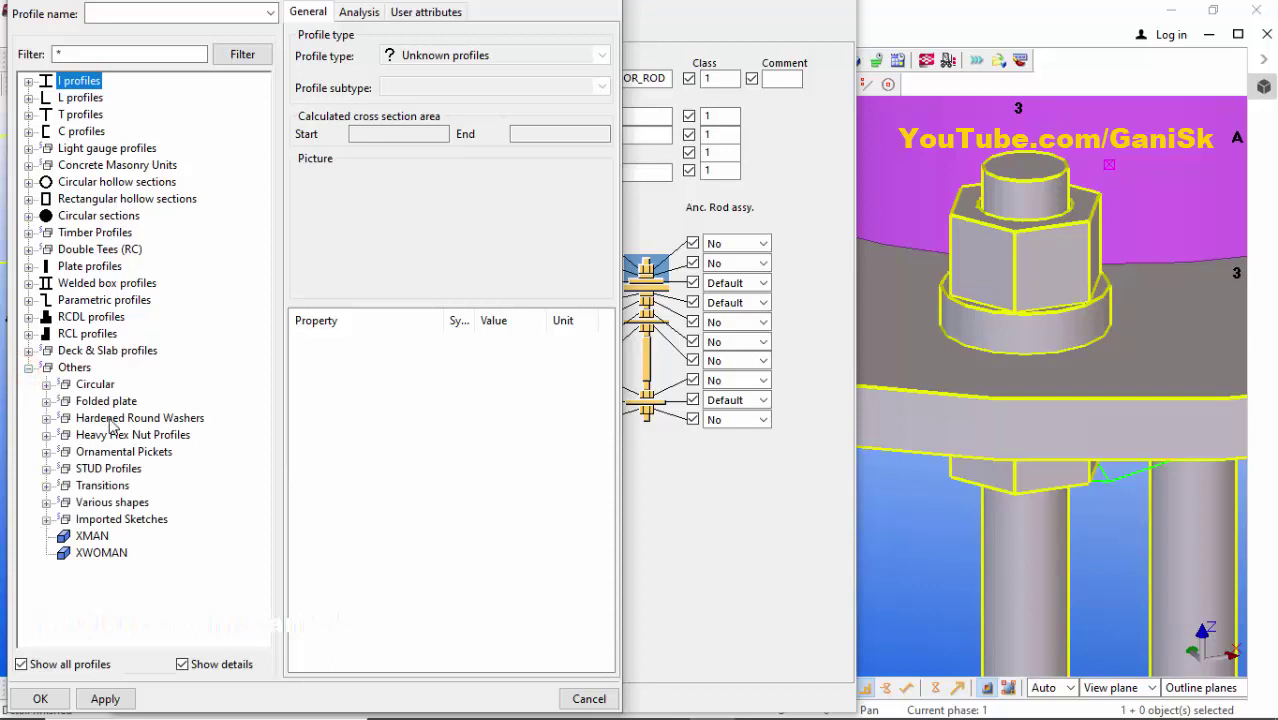
pyautogui.click(46, 418)
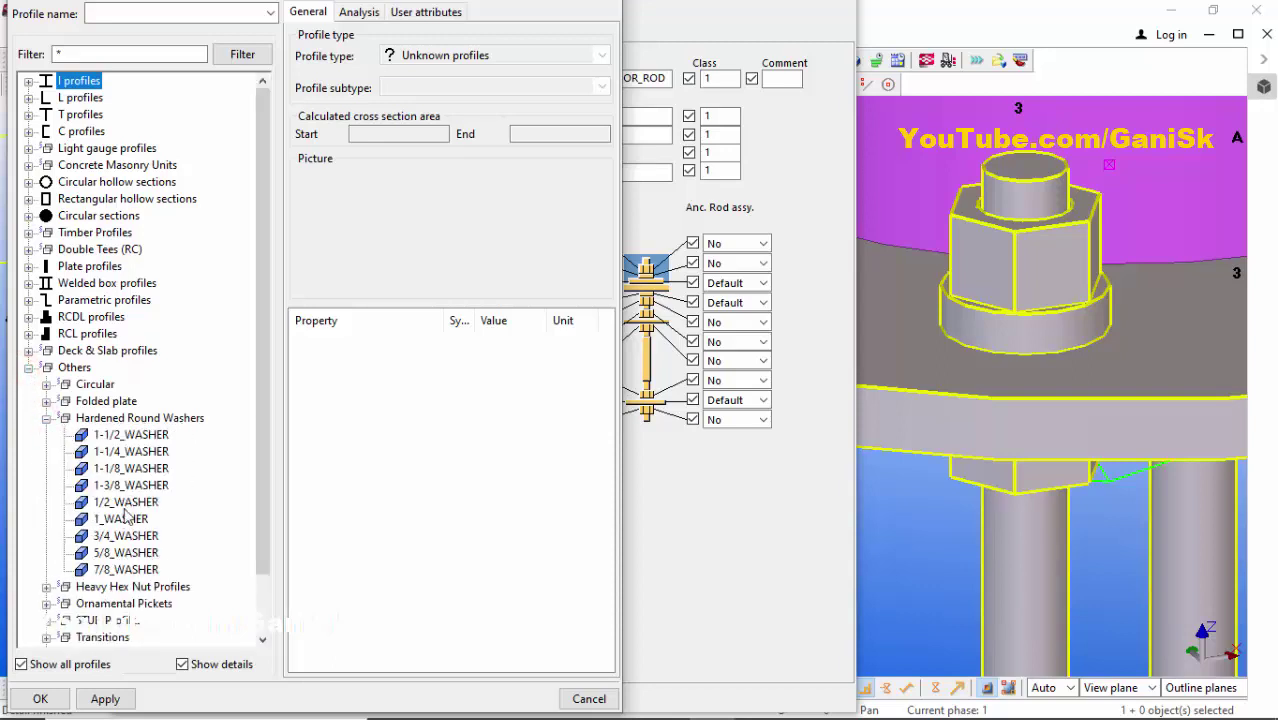
pyautogui.click(120, 518)
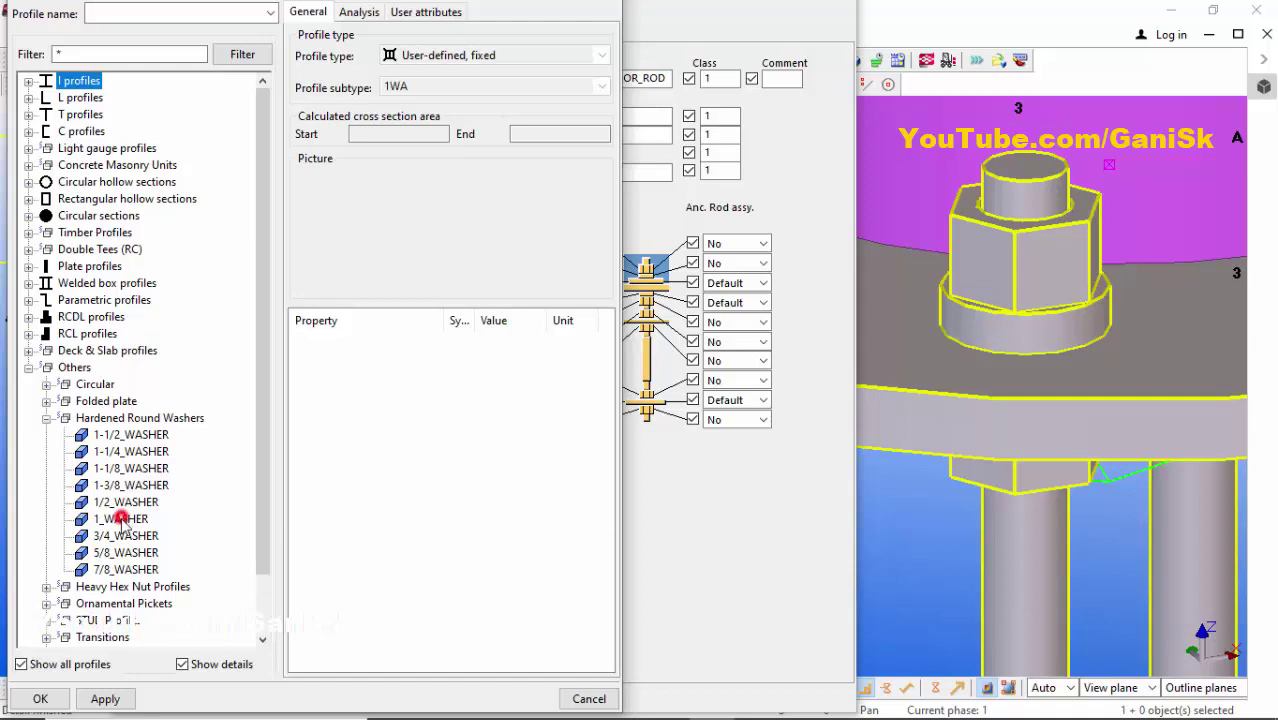
pyautogui.click(105, 699)
pyautogui.click(40, 699)
pyautogui.click(278, 697)
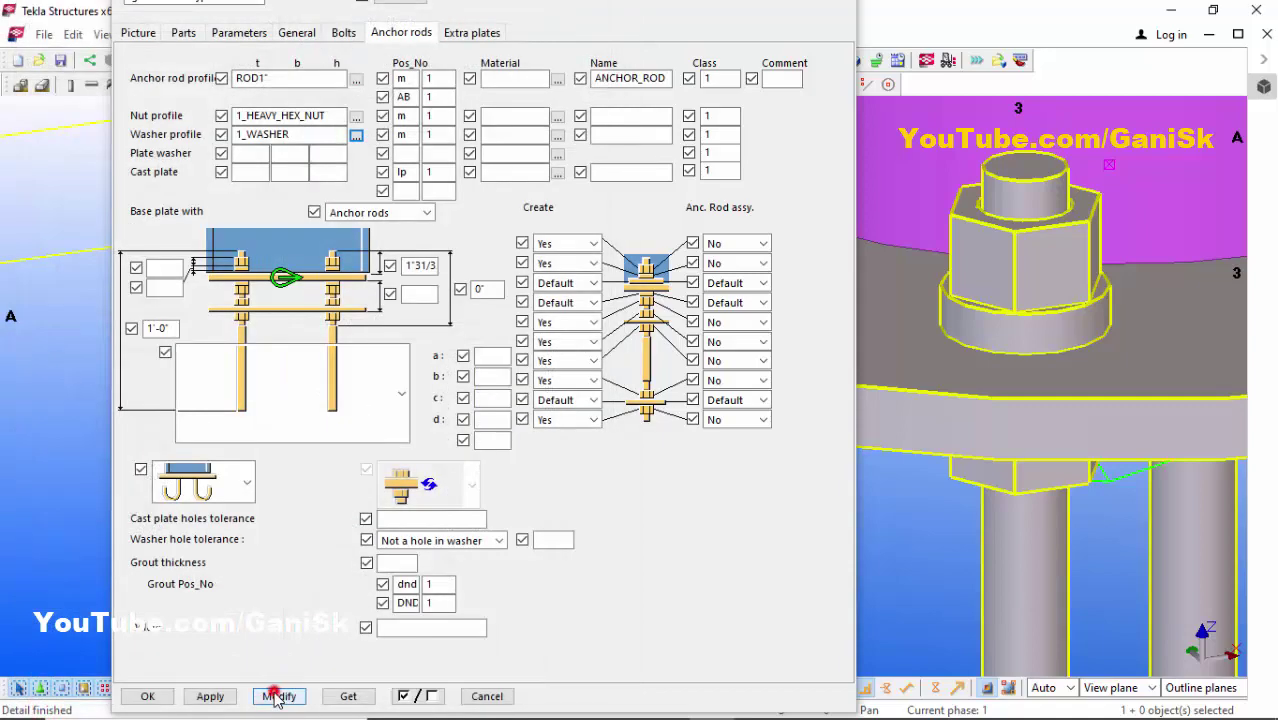
pyautogui.scroll(-3, 978, 374)
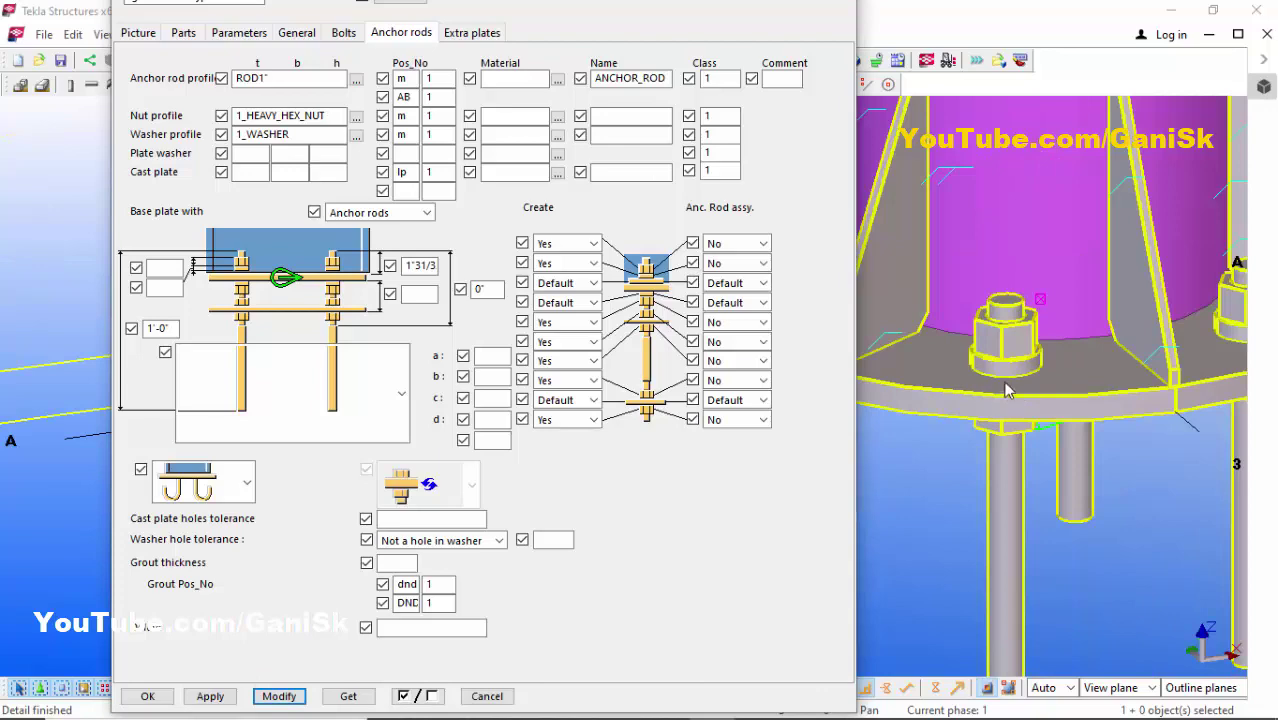
pyautogui.scroll(-5, 997, 393)
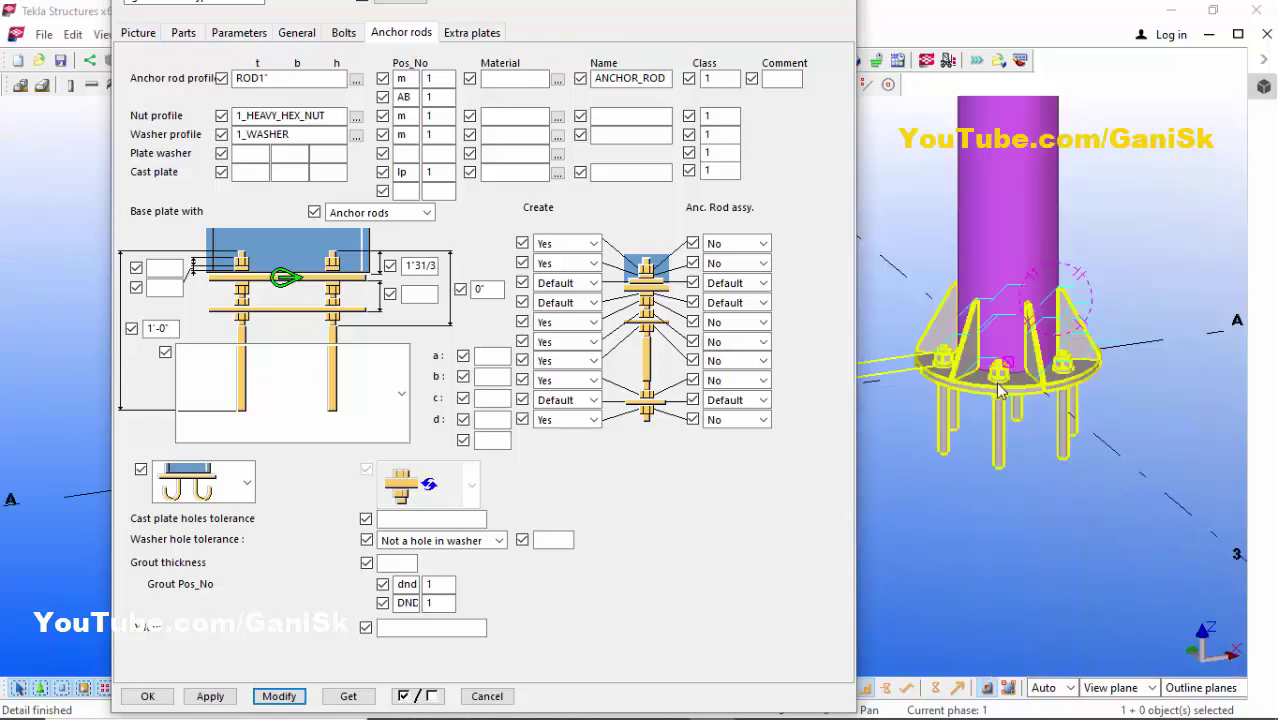
pyautogui.scroll(6, 1001, 421)
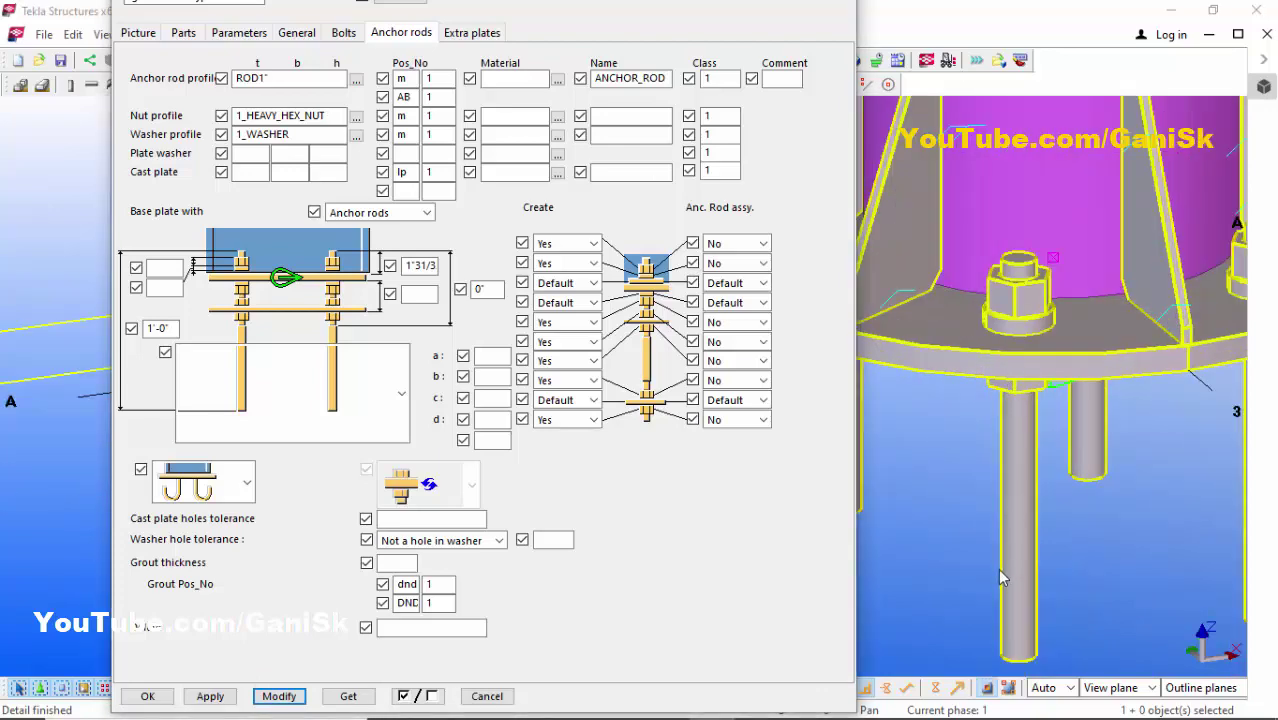
pyautogui.scroll(-2, 1017, 489)
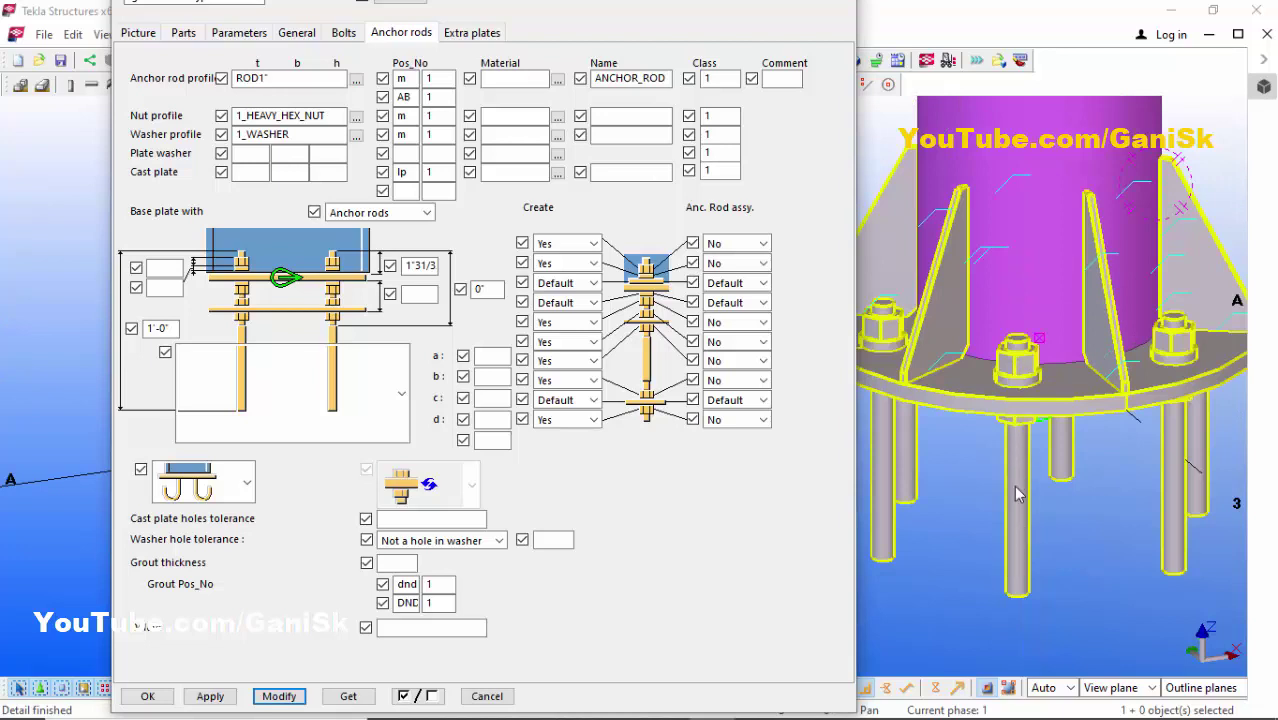
# Try the J-hook and then the U-shaped anchor rod shapes, applying each to the model.
pyautogui.click(400, 406)
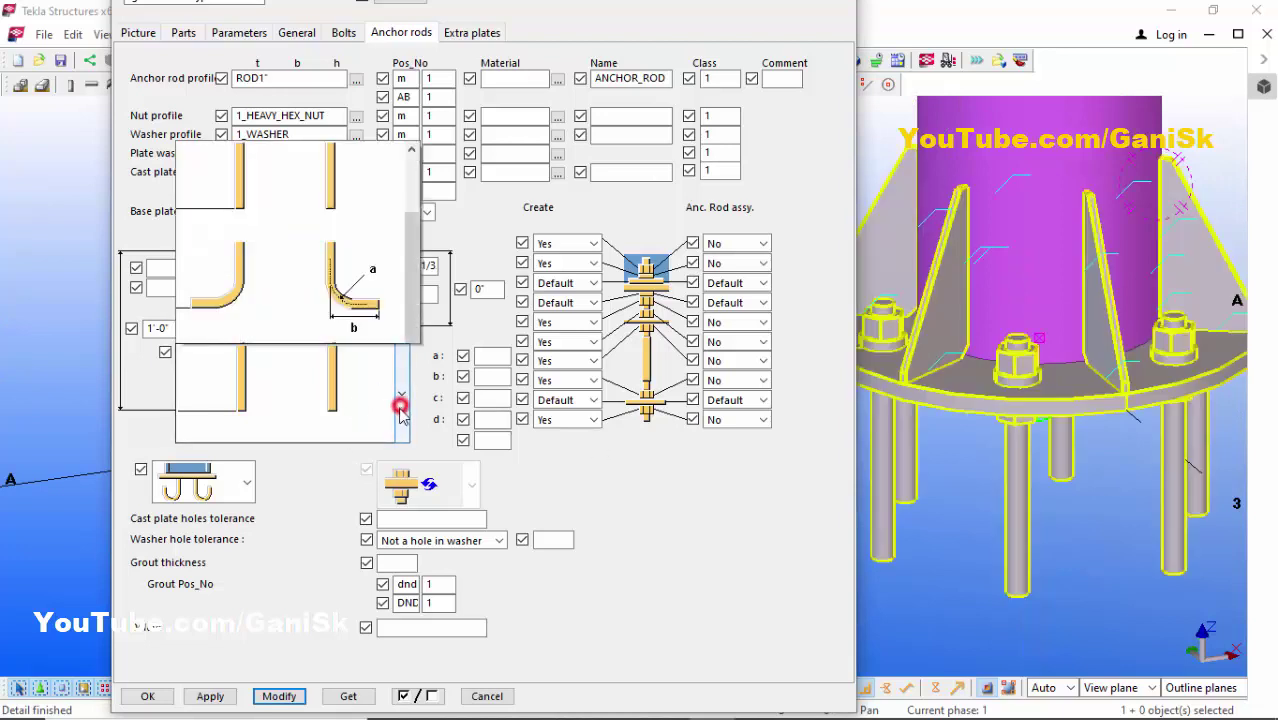
pyautogui.scroll(2, 300, 250)
pyautogui.click(308, 252)
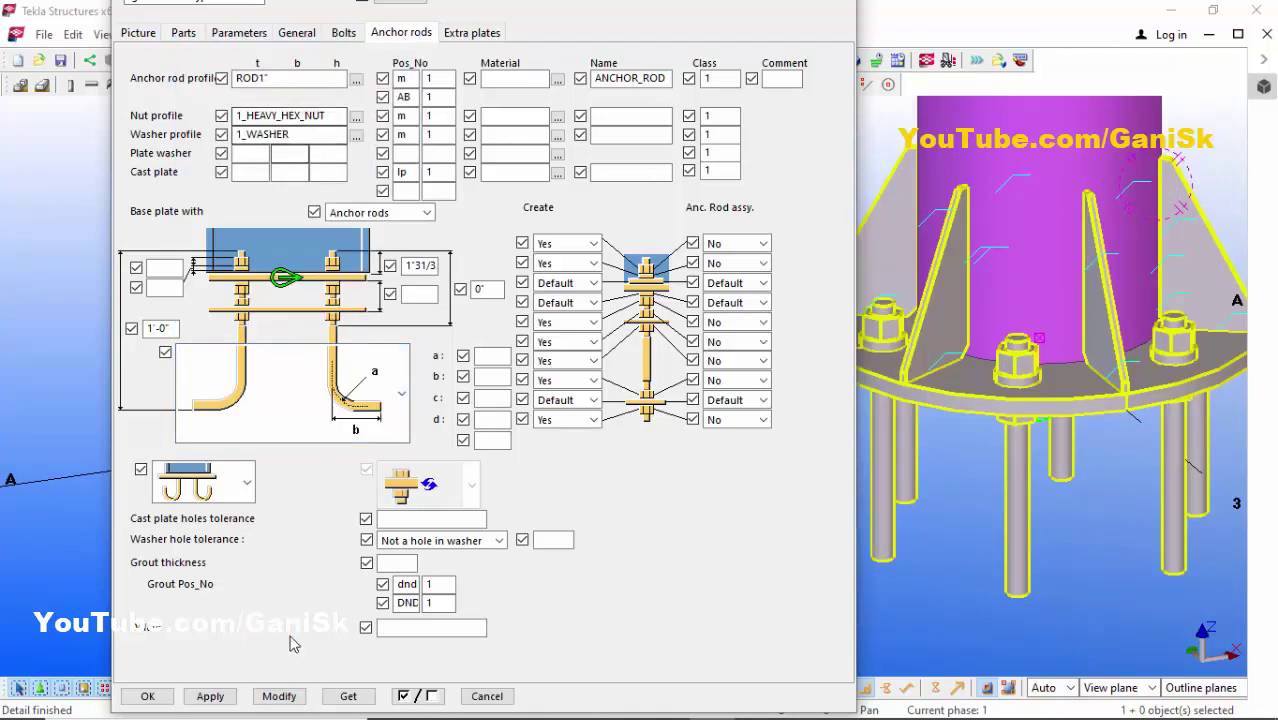
pyautogui.click(279, 696)
pyautogui.scroll(-2, 1014, 452)
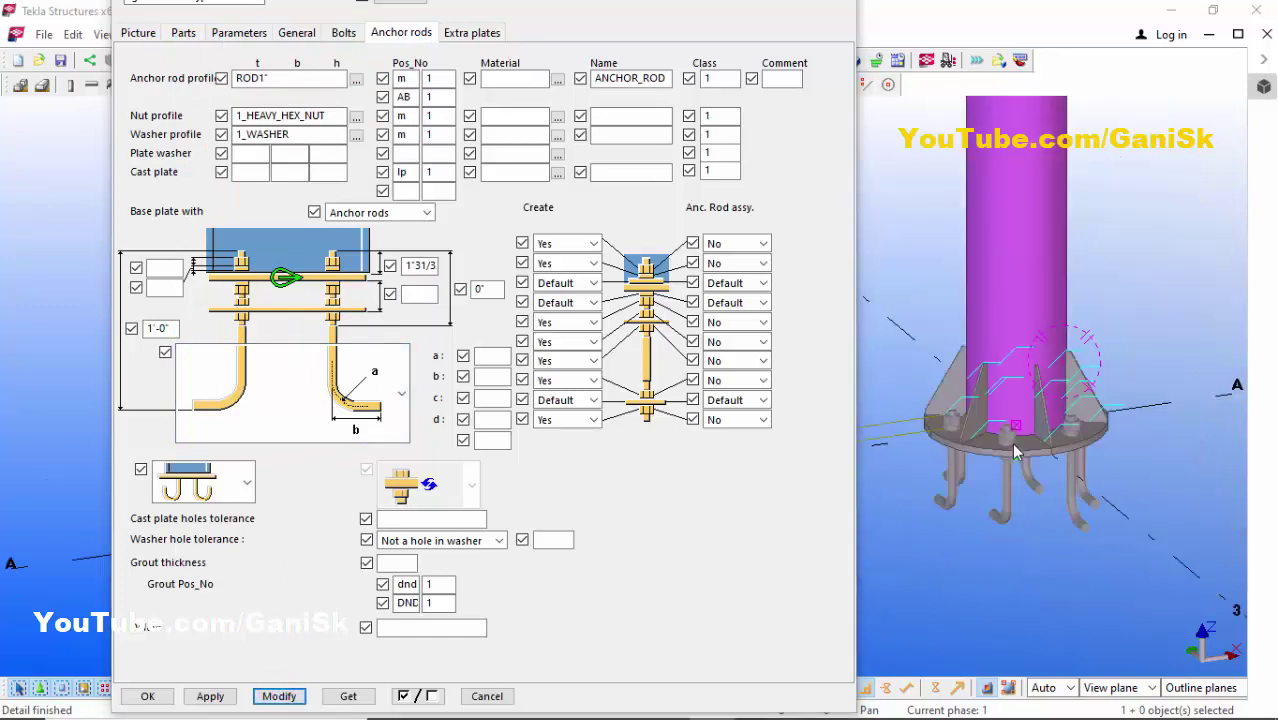
pyautogui.scroll(3, 1014, 452)
pyautogui.click(398, 410)
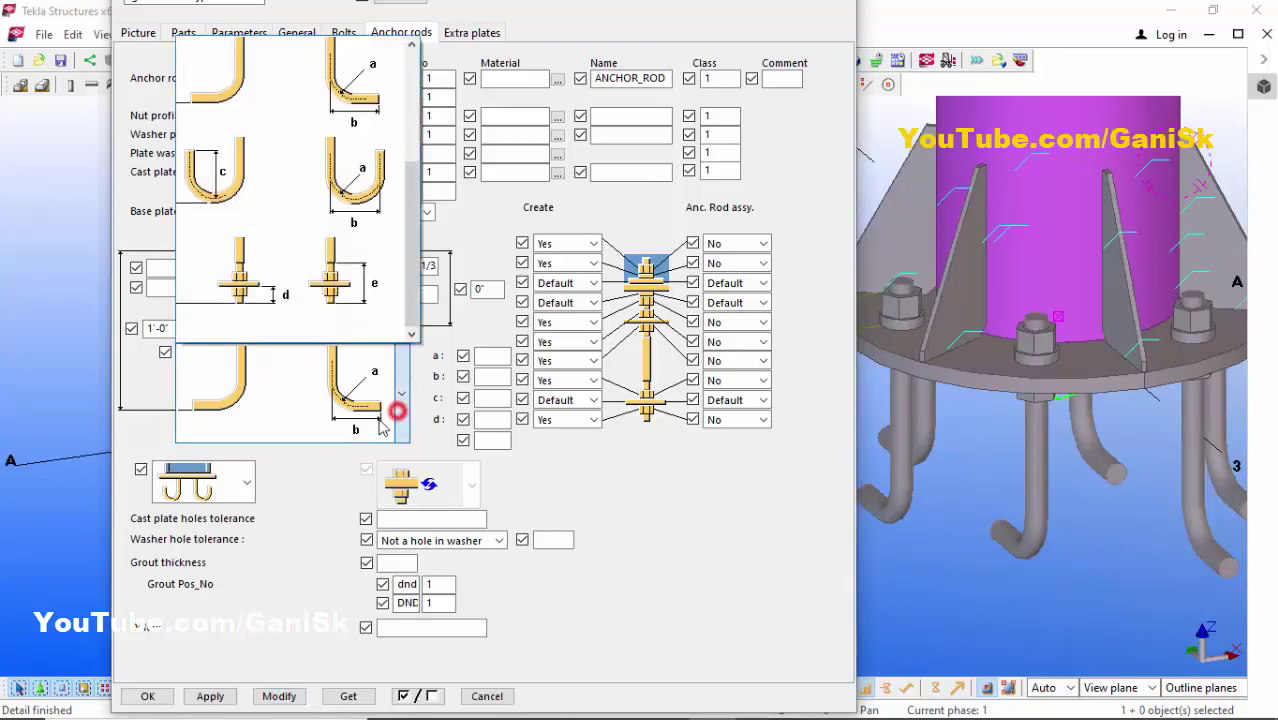
pyautogui.click(300, 178)
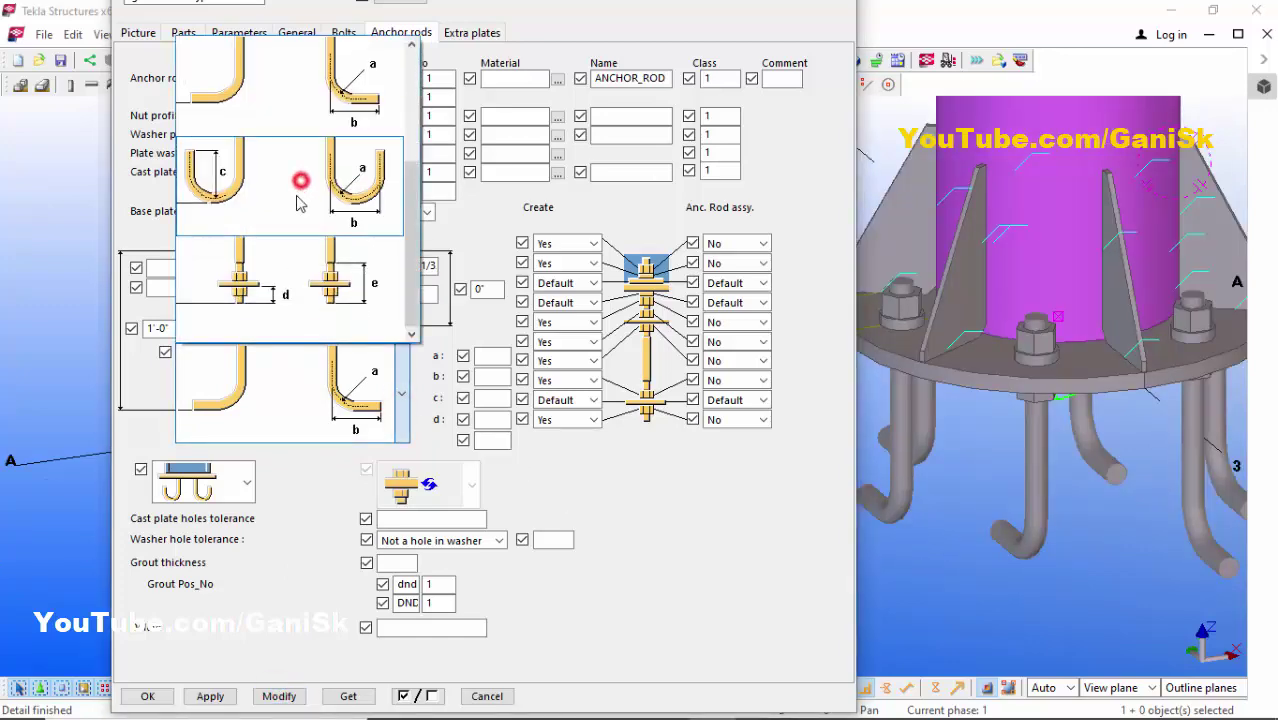
pyautogui.click(278, 695)
pyautogui.scroll(-2, 998, 512)
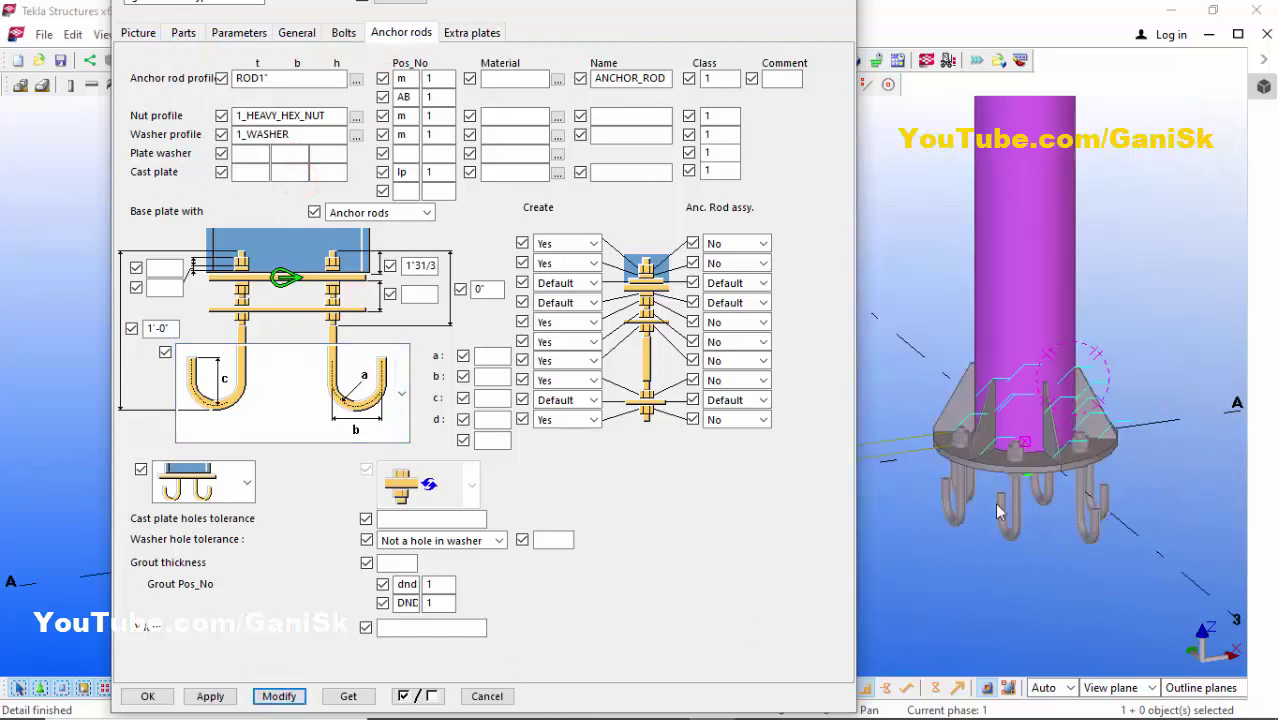
pyautogui.scroll(3, 928, 528)
# Switch the anchor rods to the straight rod with a nut at the bottom.
pyautogui.click(360, 400)
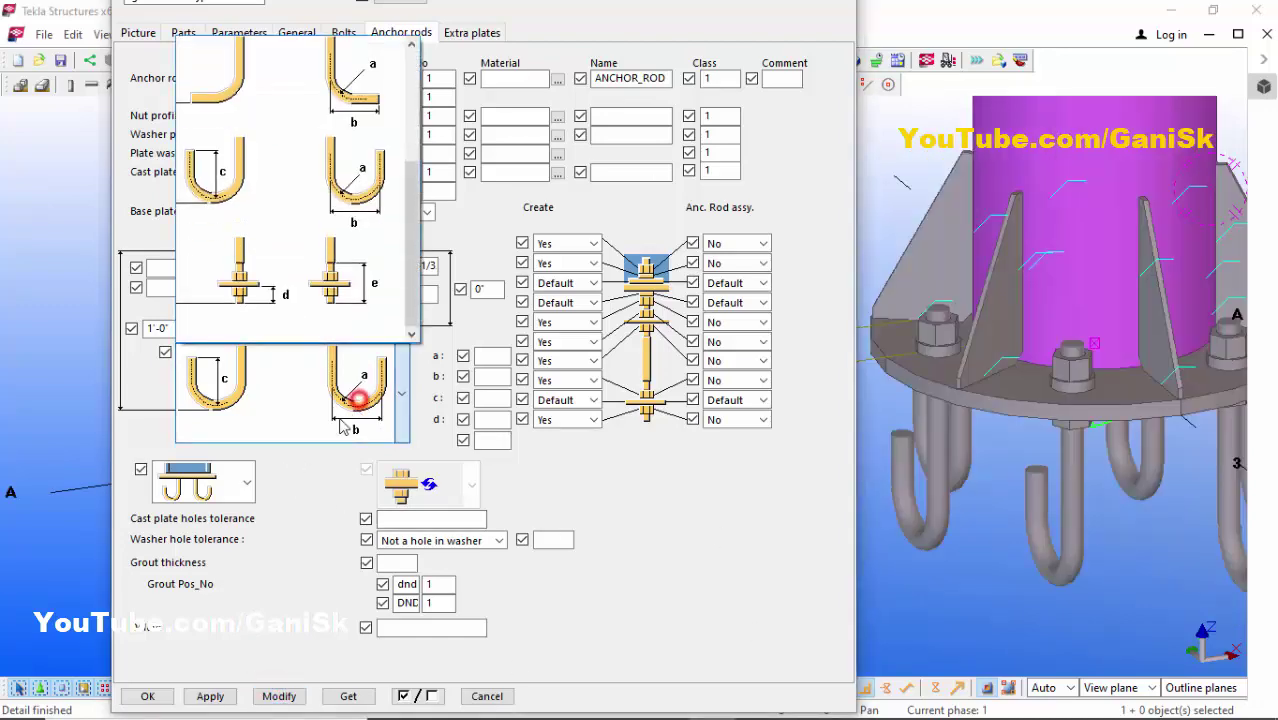
pyautogui.click(268, 290)
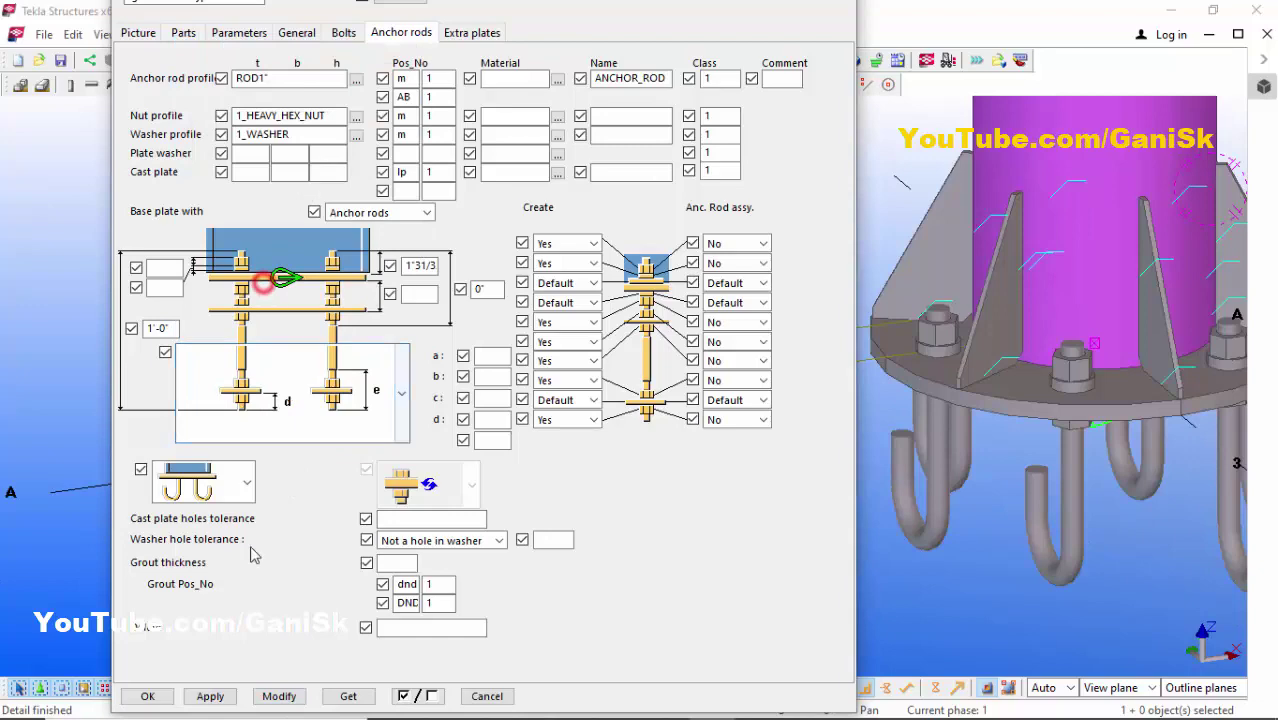
pyautogui.click(276, 695)
pyautogui.scroll(-2, 1005, 570)
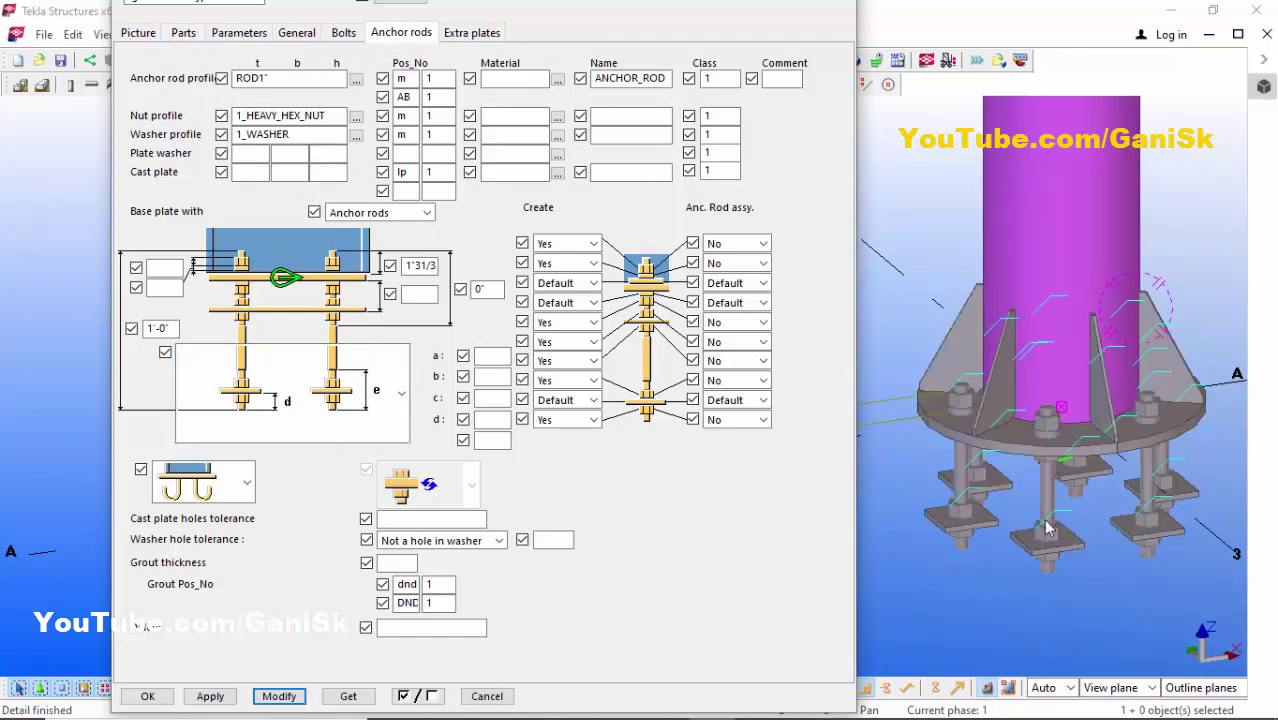
pyautogui.scroll(3, 1048, 543)
pyautogui.scroll(-1, 1025, 481)
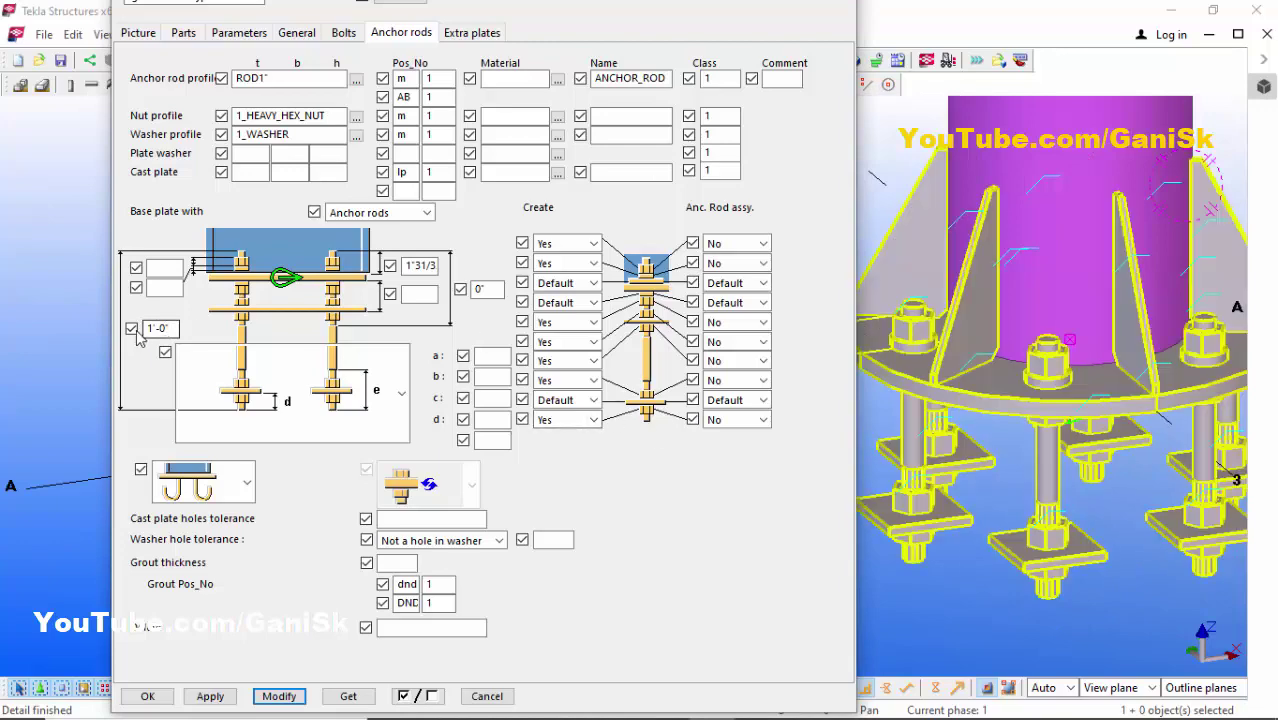
# Change the 1'-0" rod dimension to 1'-6" and apply it.
pyautogui.click(165, 329)
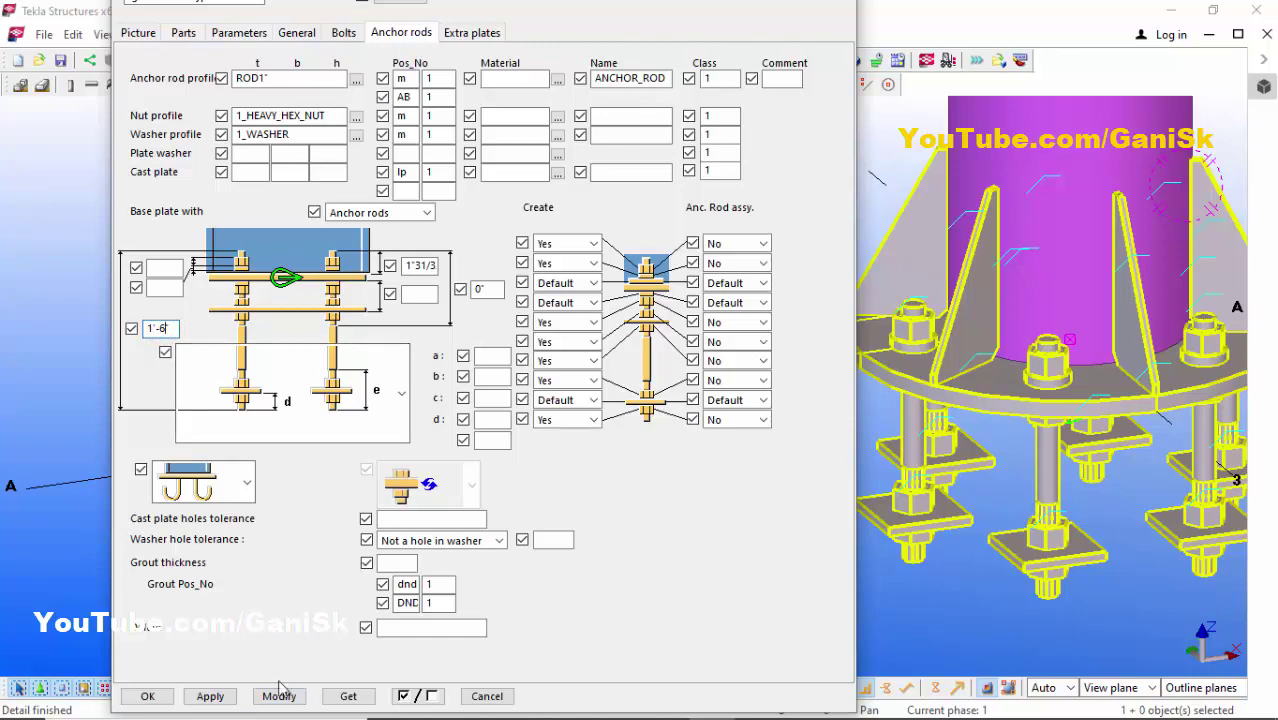
pyautogui.click(279, 696)
pyautogui.scroll(-5, 1022, 417)
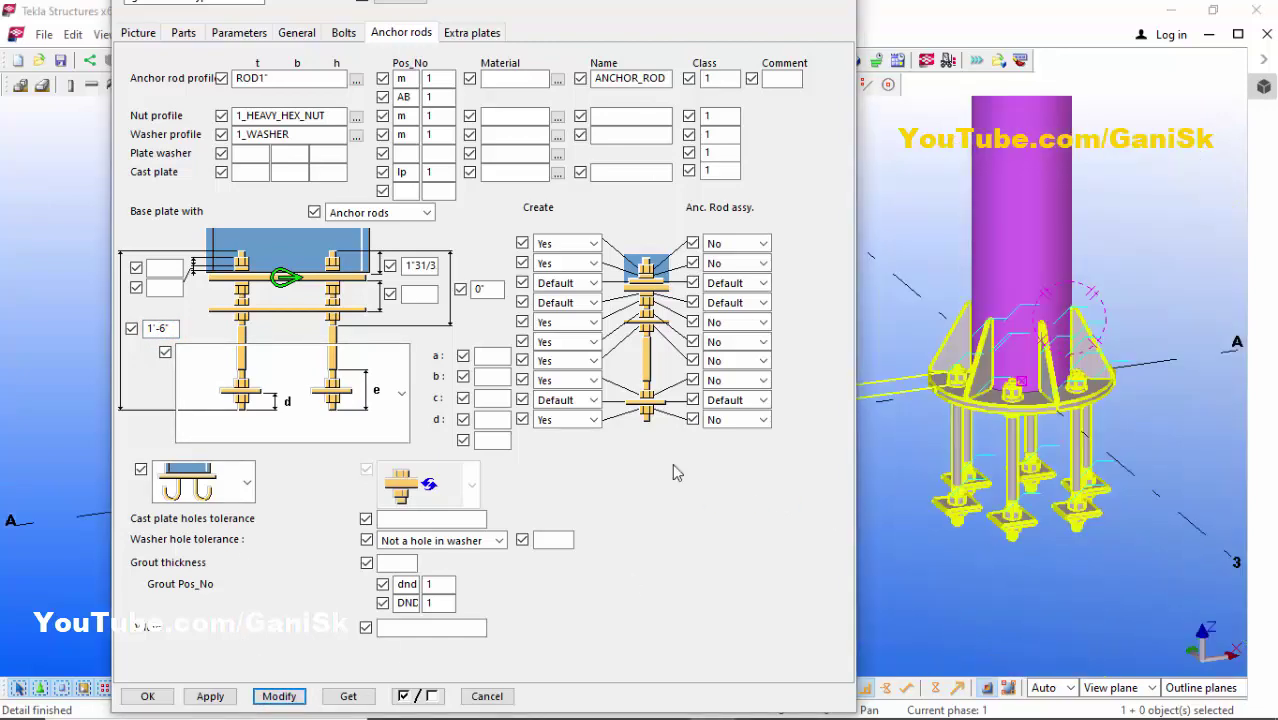
pyautogui.click(165, 328)
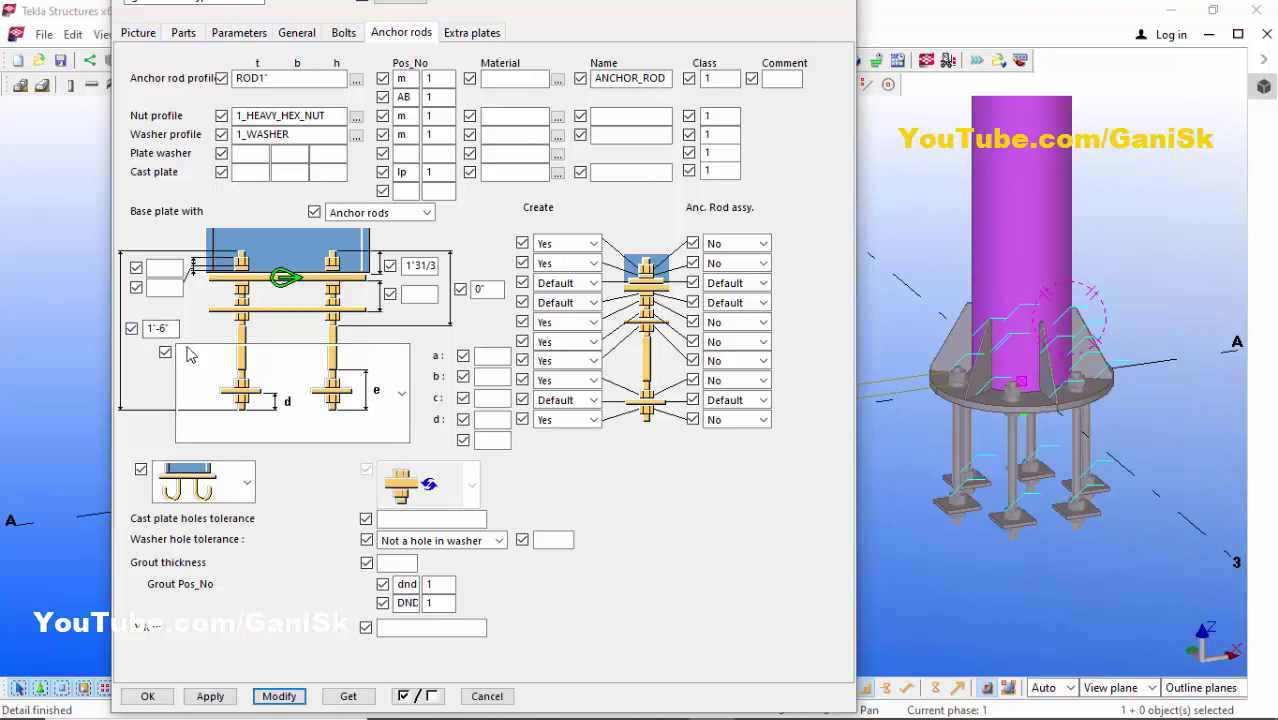
# Switch the anchor rods to the hooked rod shape and apply it.
pyautogui.click(306, 417)
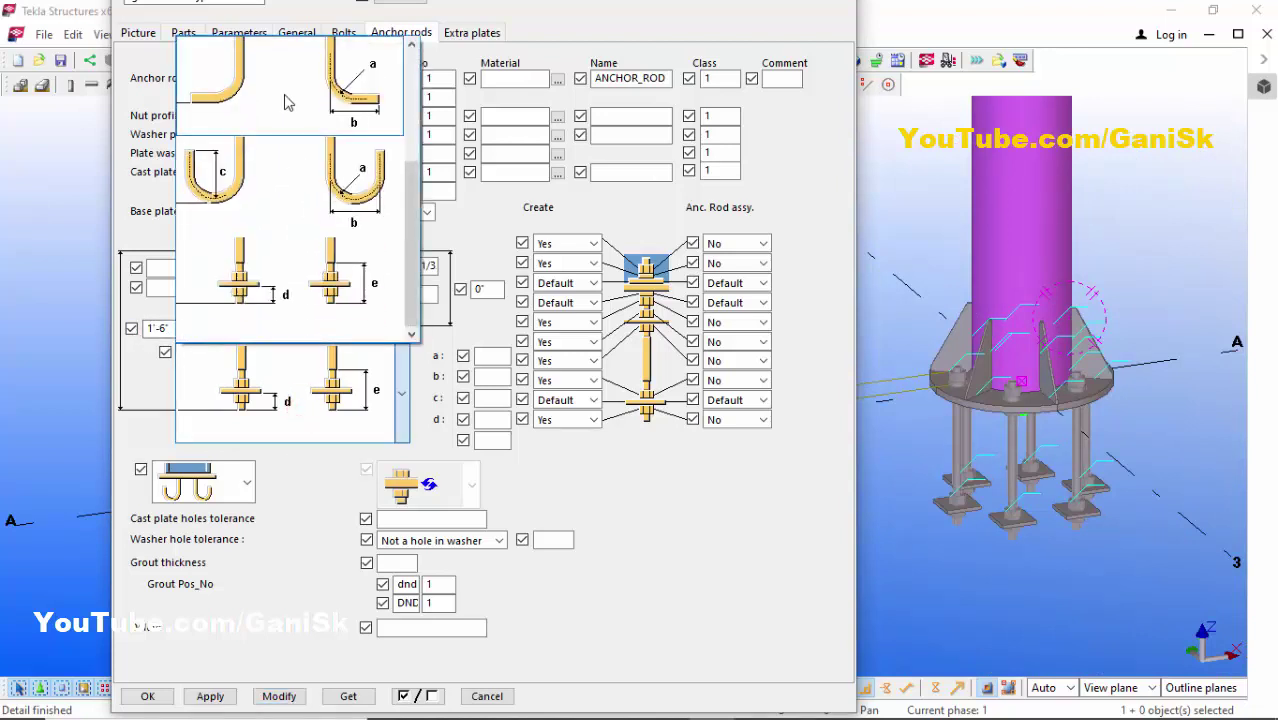
pyautogui.click(300, 399)
pyautogui.click(279, 696)
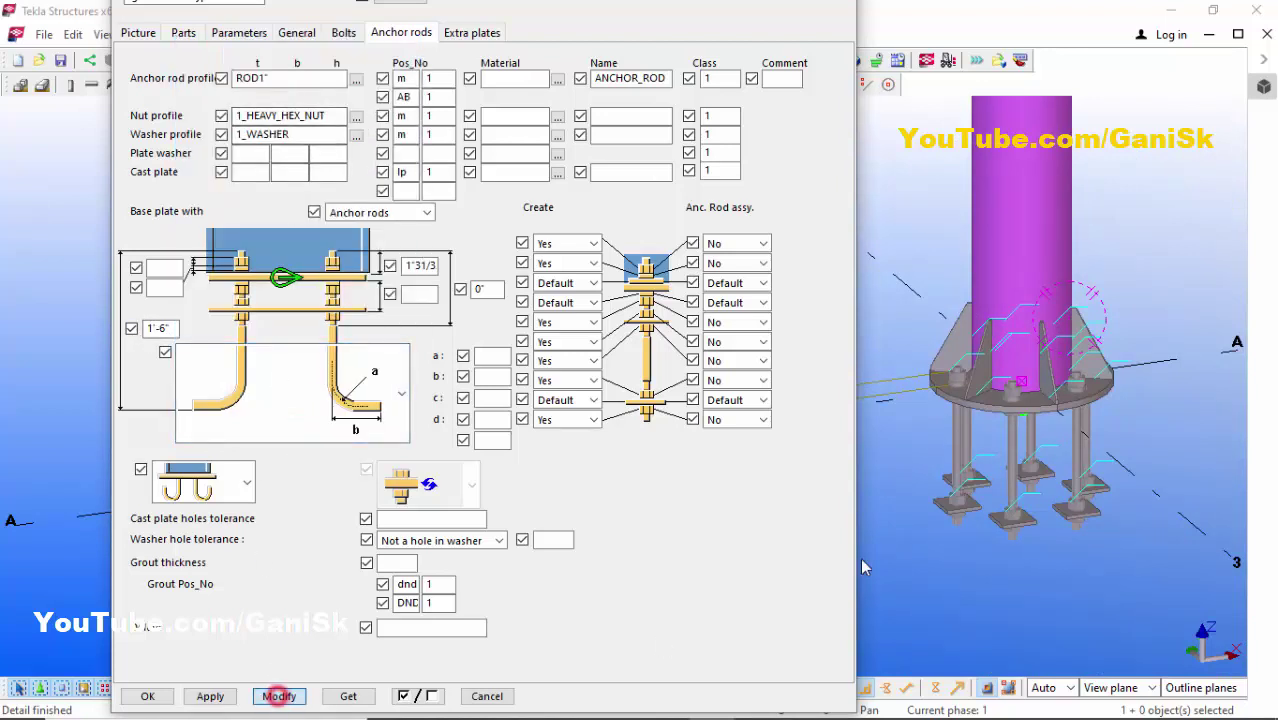
pyautogui.scroll(3, 1001, 503)
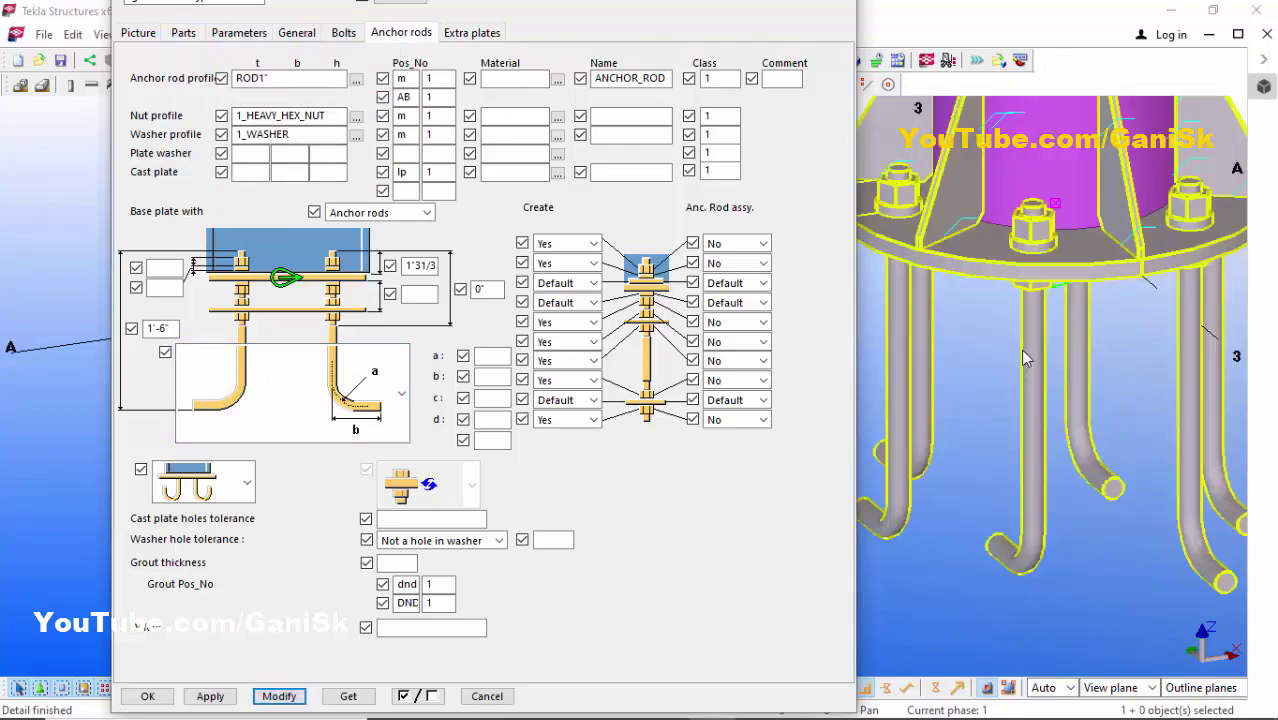
# Cancel the picking command and select the base plate connection in the 3D view.
pyautogui.click(978, 364)
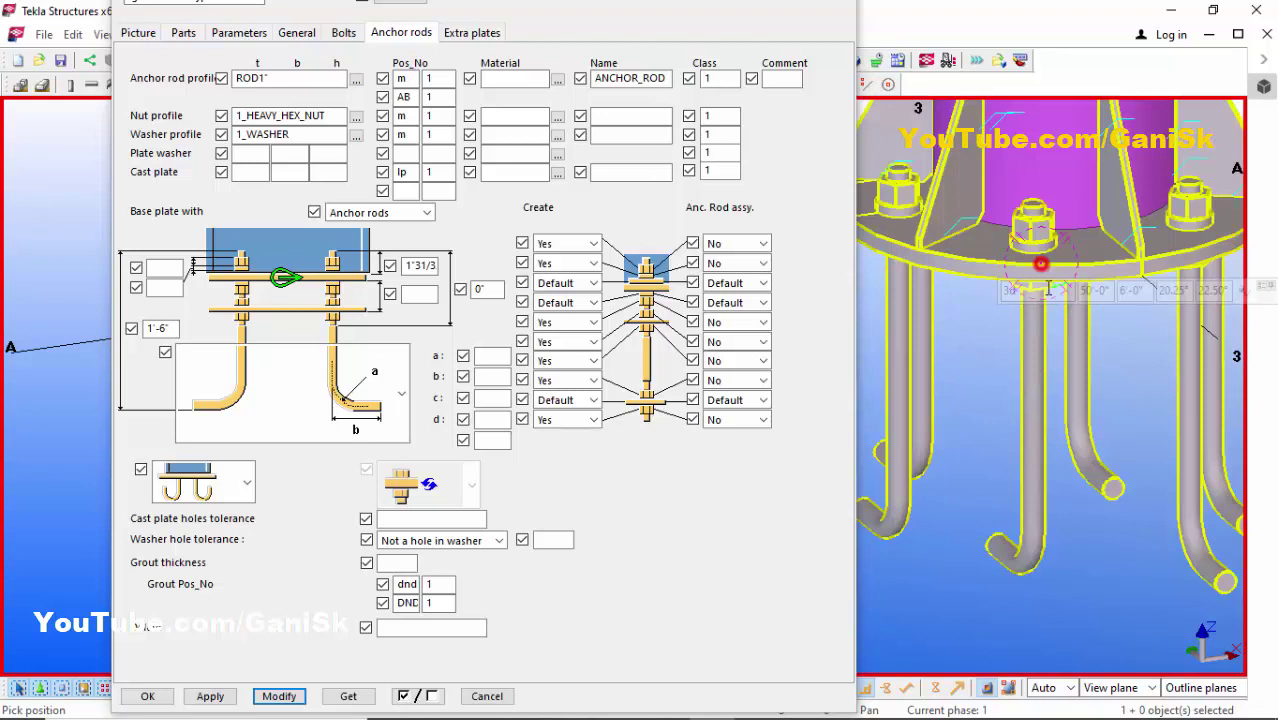
pyautogui.rightClick(922, 328)
pyautogui.click(958, 340)
pyautogui.click(981, 357)
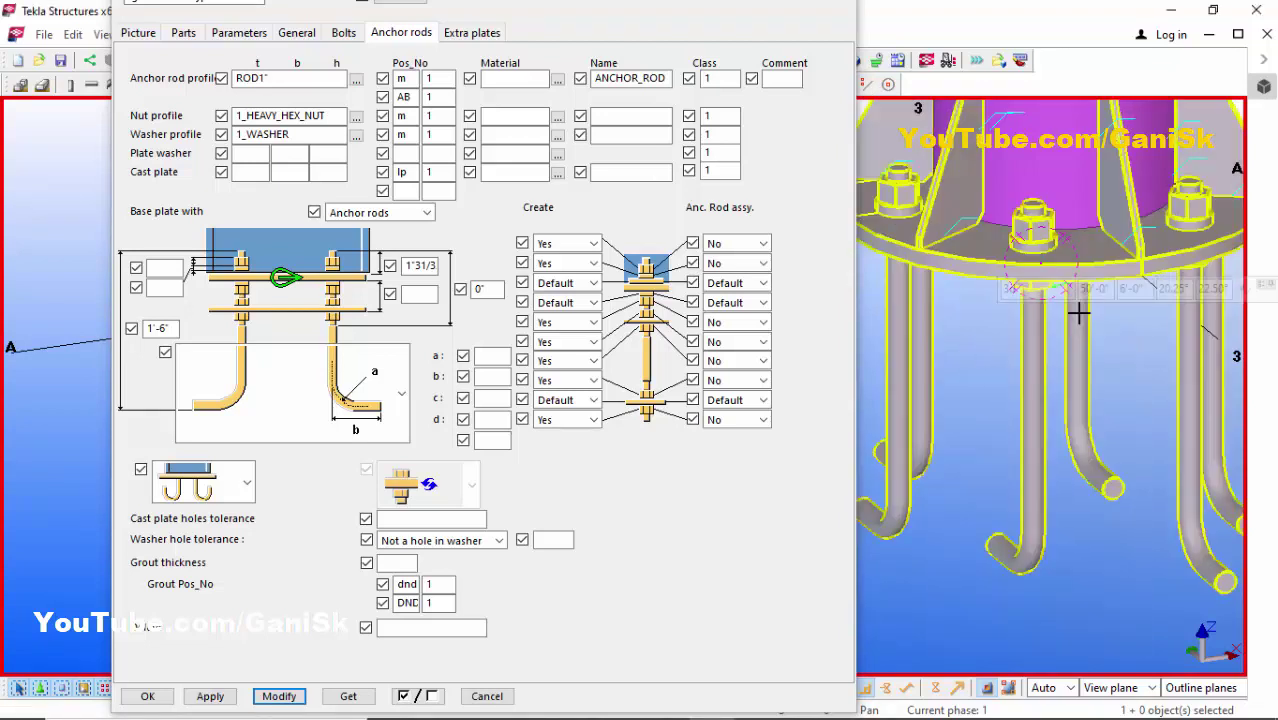
pyautogui.scroll(5, 1037, 248)
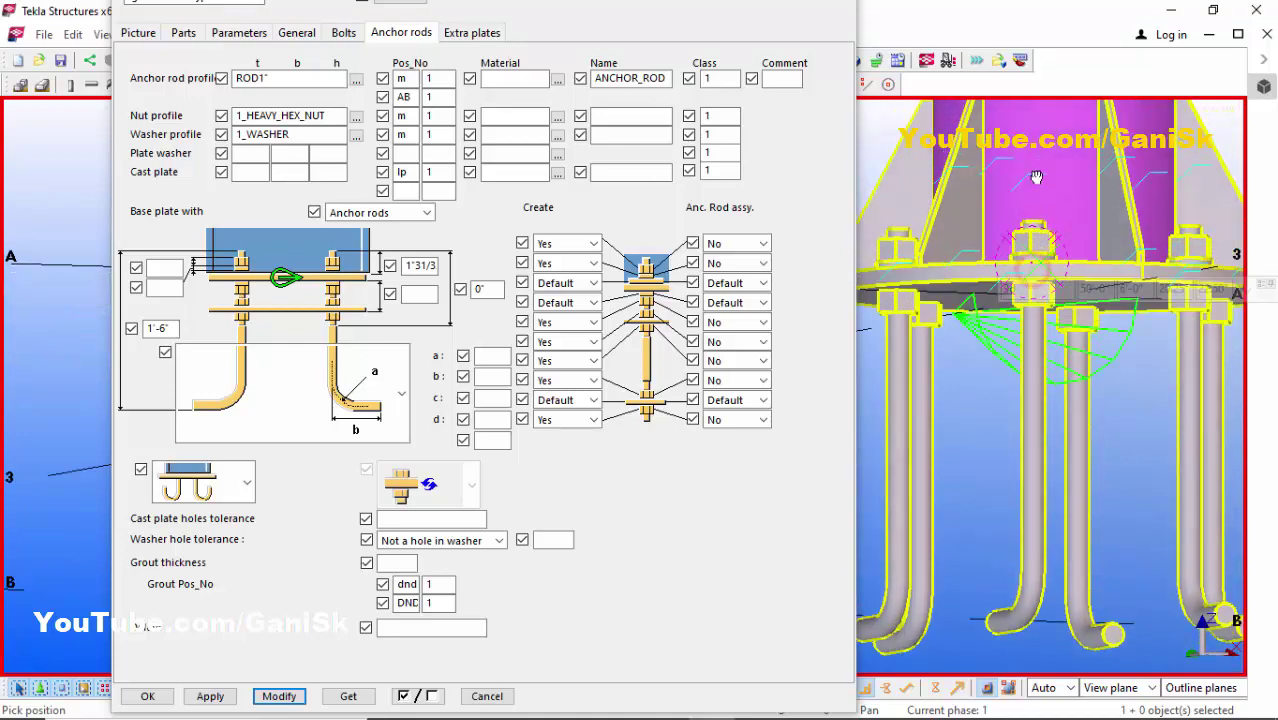
pyautogui.scroll(1, 986, 388)
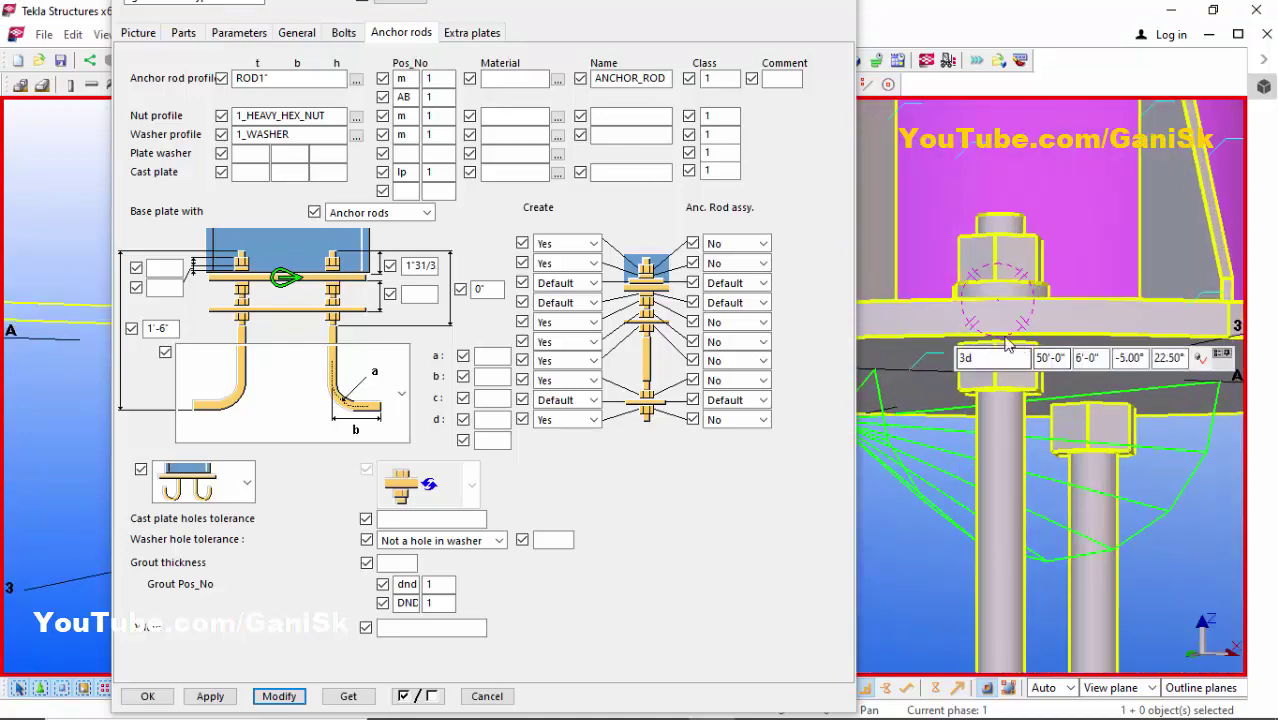
# Set the fifth nut row's Create option to No so no nut sits beneath the base plate.
pyautogui.click(560, 321)
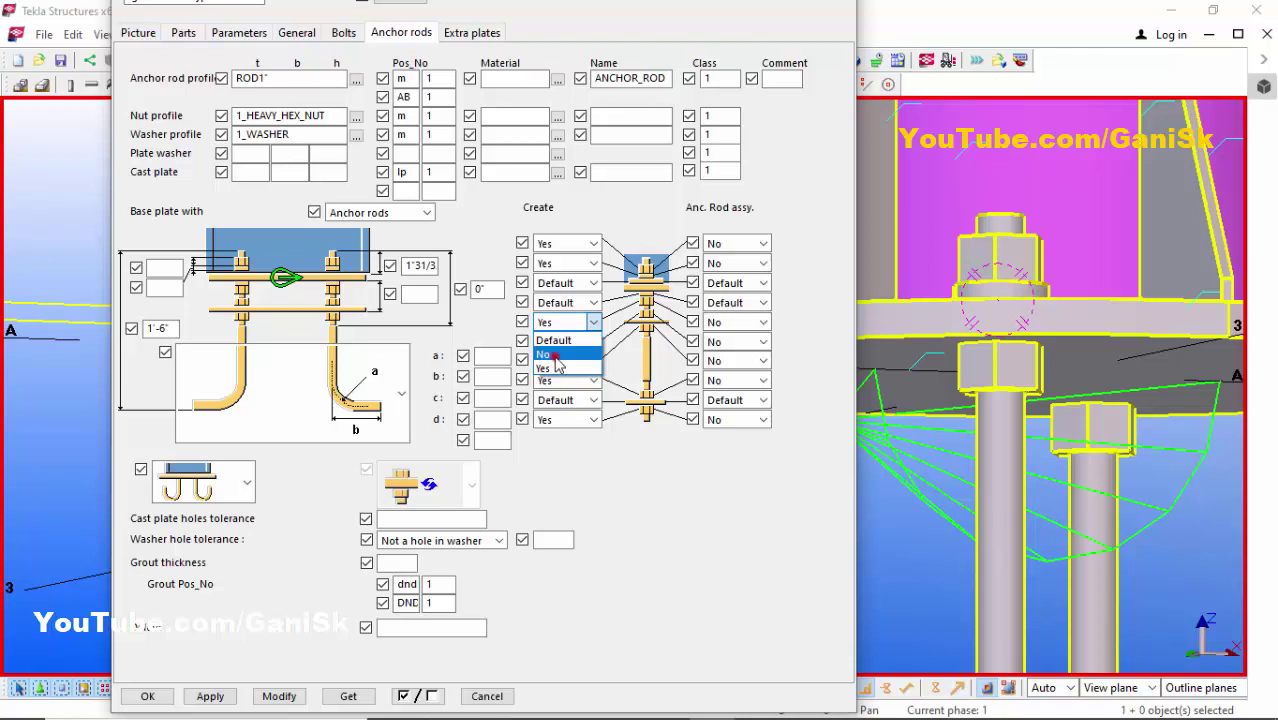
pyautogui.click(549, 355)
pyautogui.click(279, 696)
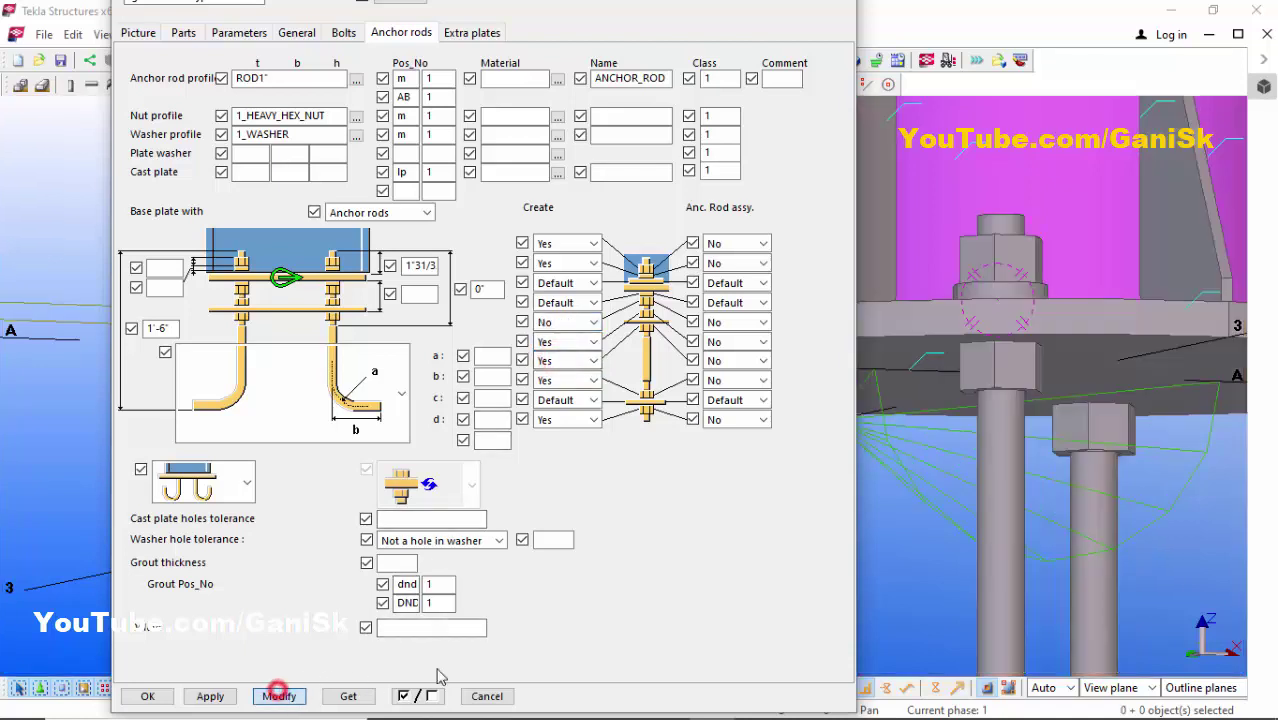
pyautogui.click(279, 696)
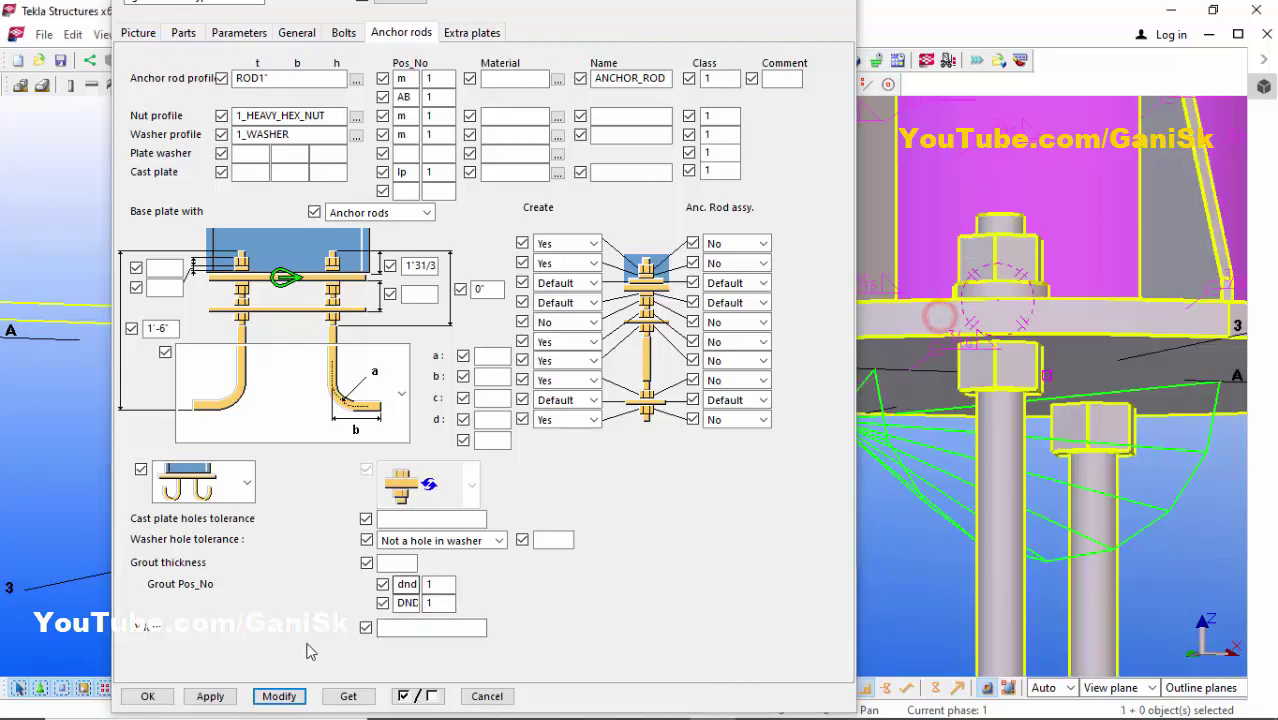
pyautogui.click(279, 696)
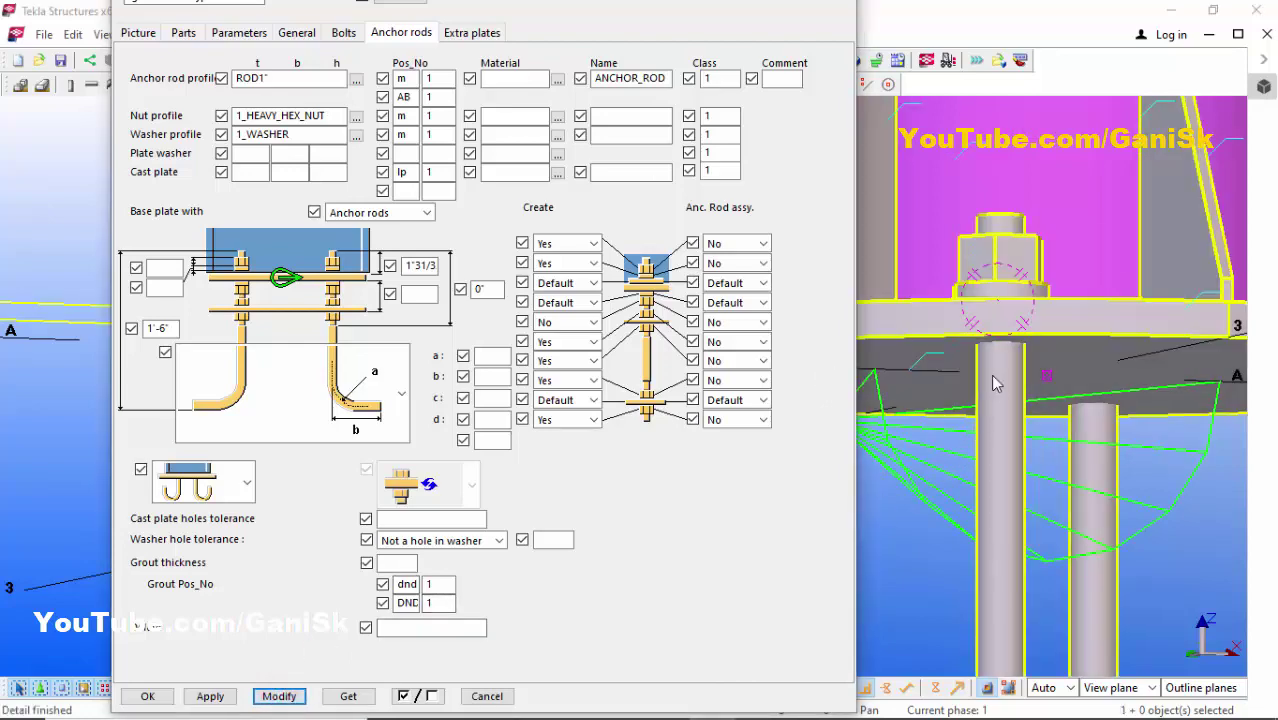
pyautogui.scroll(-5, 994, 382)
pyautogui.scroll(5, 1022, 354)
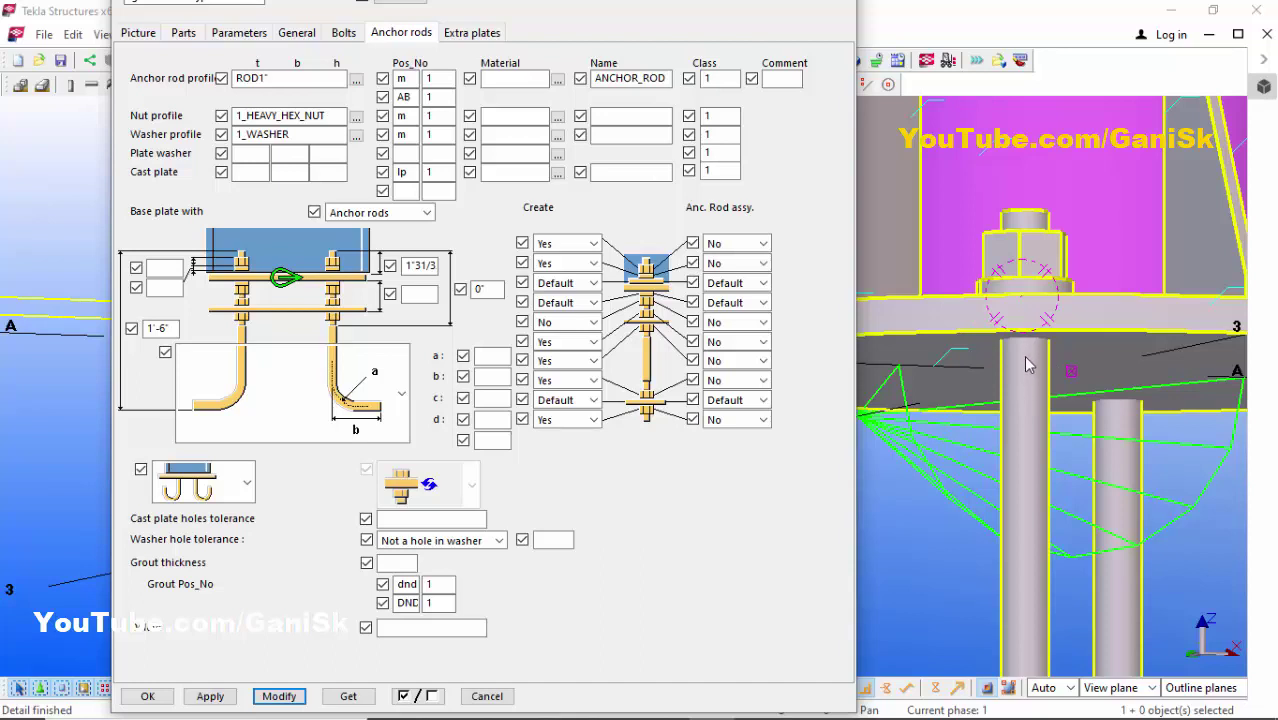
# Re-enable the lower nut to compare, then set it back to No and apply.
pyautogui.click(575, 322)
pyautogui.click(557, 368)
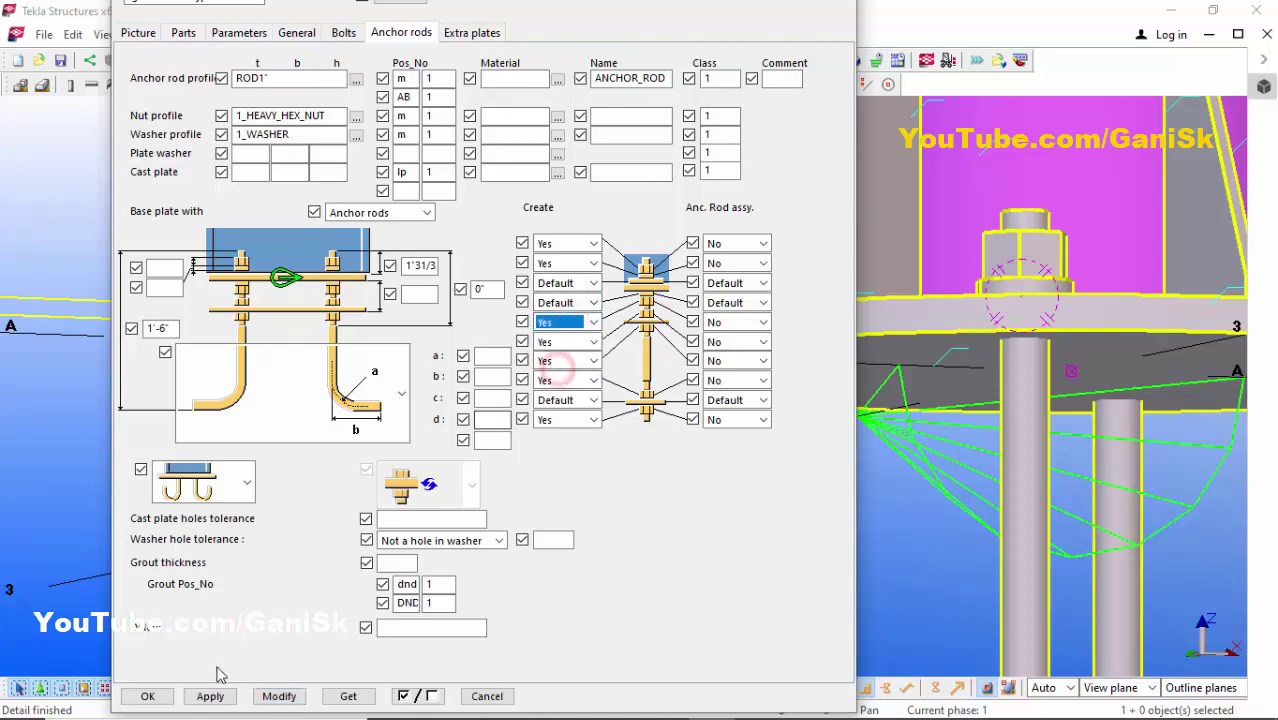
pyautogui.click(278, 696)
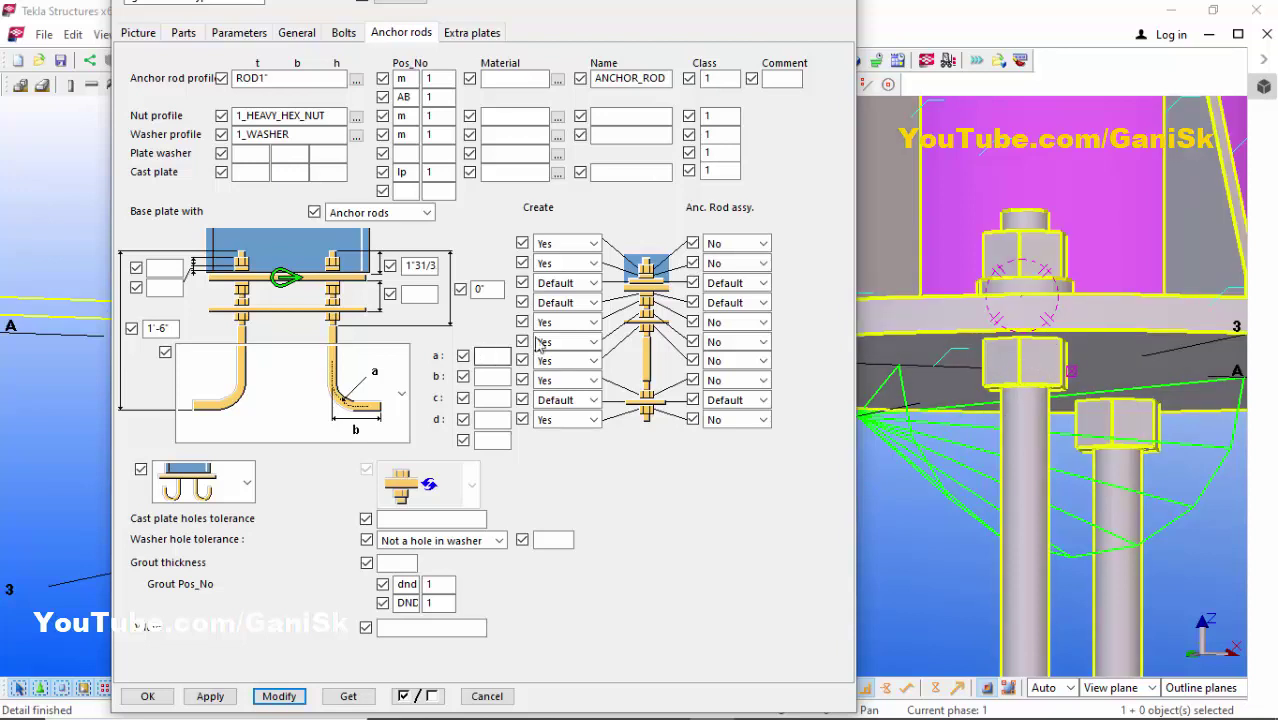
pyautogui.click(588, 322)
pyautogui.click(575, 362)
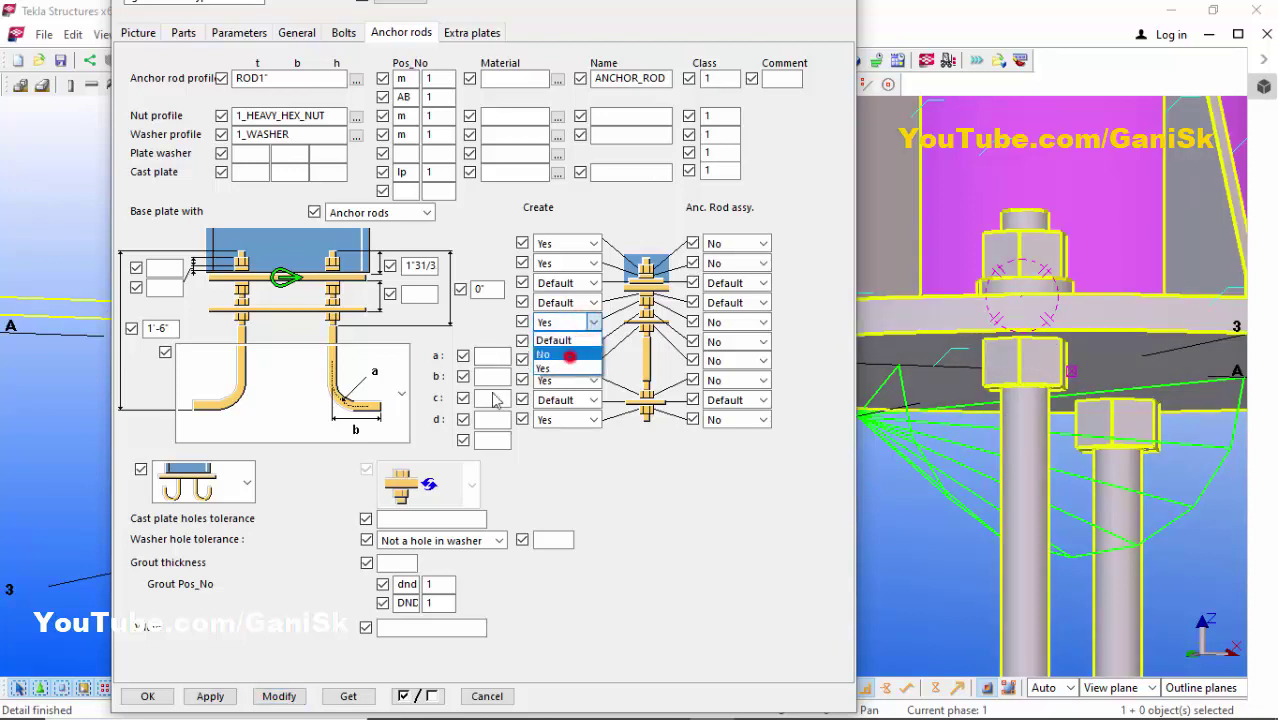
pyautogui.click(279, 696)
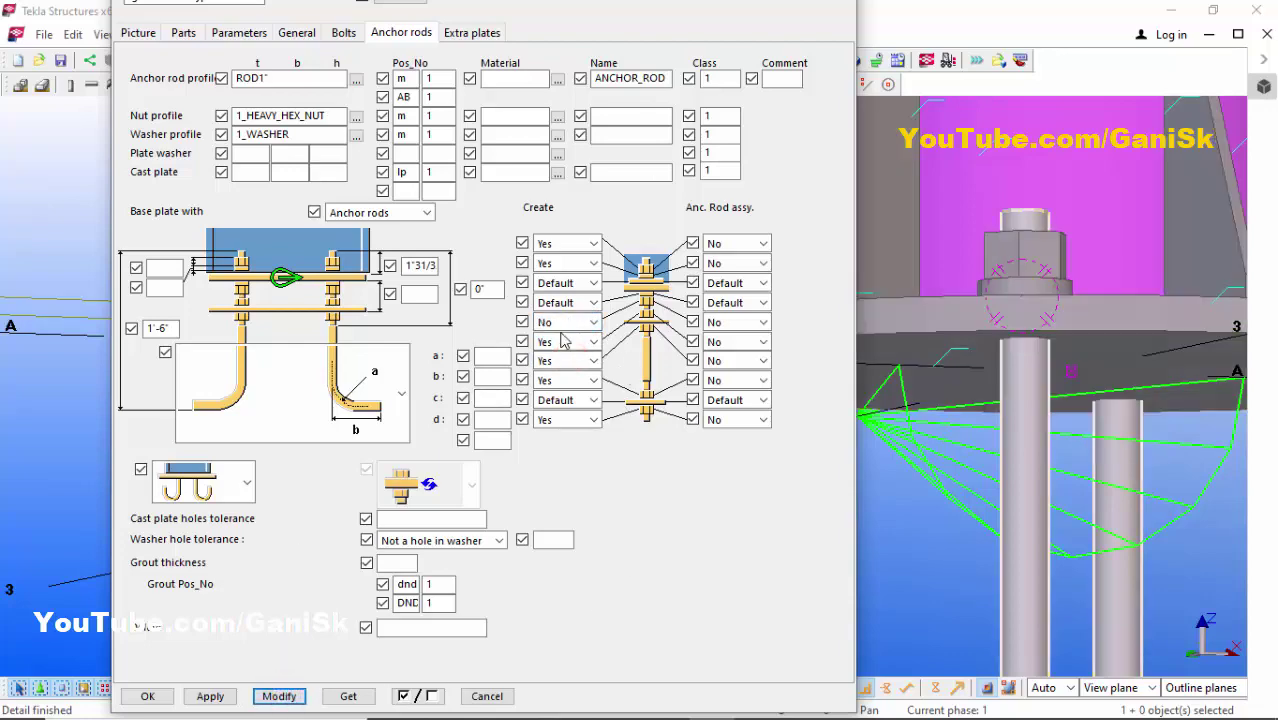
# Orbit the model to an angled view of the base plate.
pyautogui.scroll(-5, 1123, 381)
pyautogui.keyDown('ctrl'); pyautogui.moveTo(1123, 381); pyautogui.dragTo(982, 180, button='middle'); pyautogui.keyUp('ctrl')
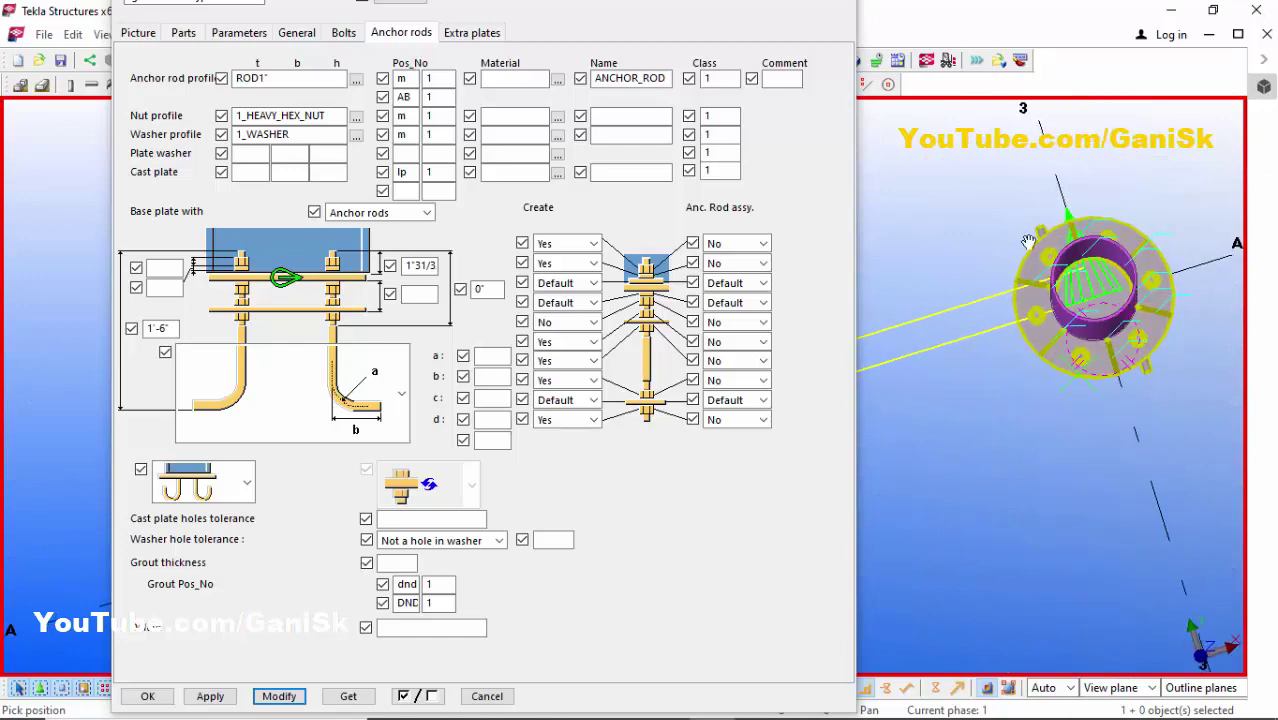
pyautogui.rightClick(980, 178)
pyautogui.click(994, 192)
pyautogui.scroll(2, 1048, 360)
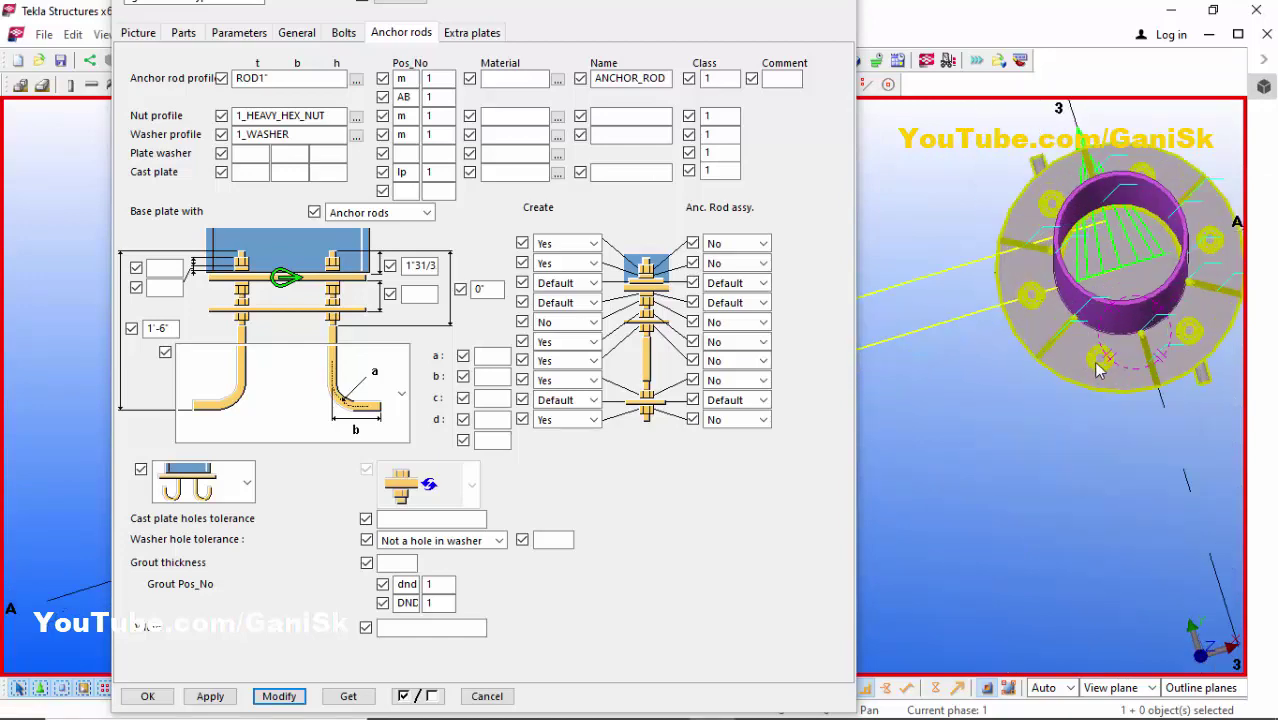
pyautogui.keyDown('ctrl'); pyautogui.moveTo(1090, 368); pyautogui.dragTo(1095, 350, button='middle'); pyautogui.keyUp('ctrl')
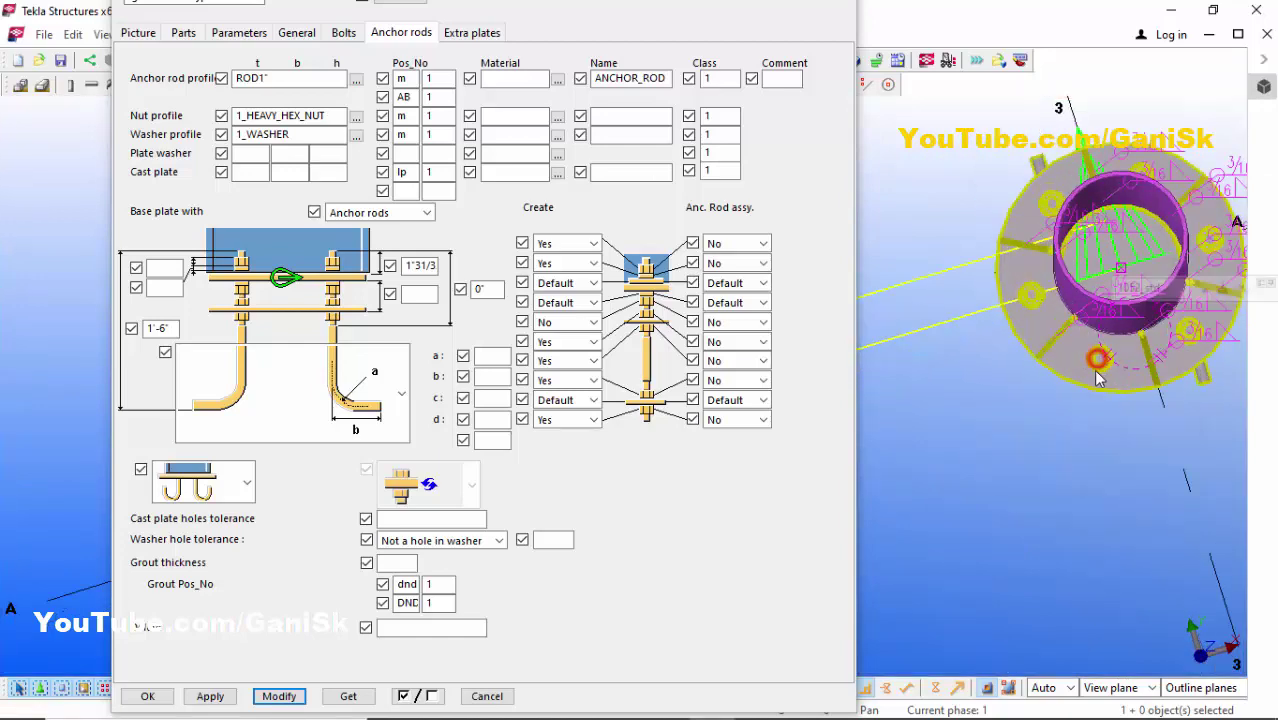
# Set bolt size 1" with 4 bolts on a 1'-3" pattern and apply to the connection.
pyautogui.click(343, 33)
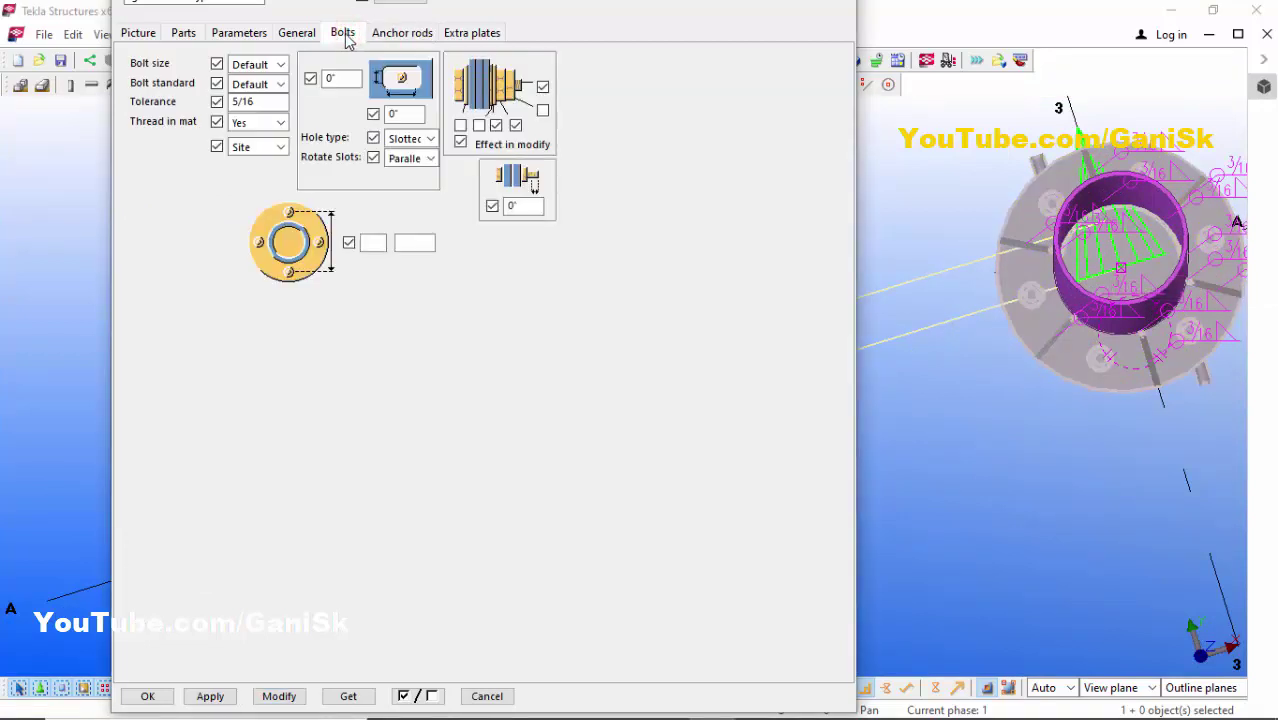
pyautogui.click(245, 64)
pyautogui.click(251, 151)
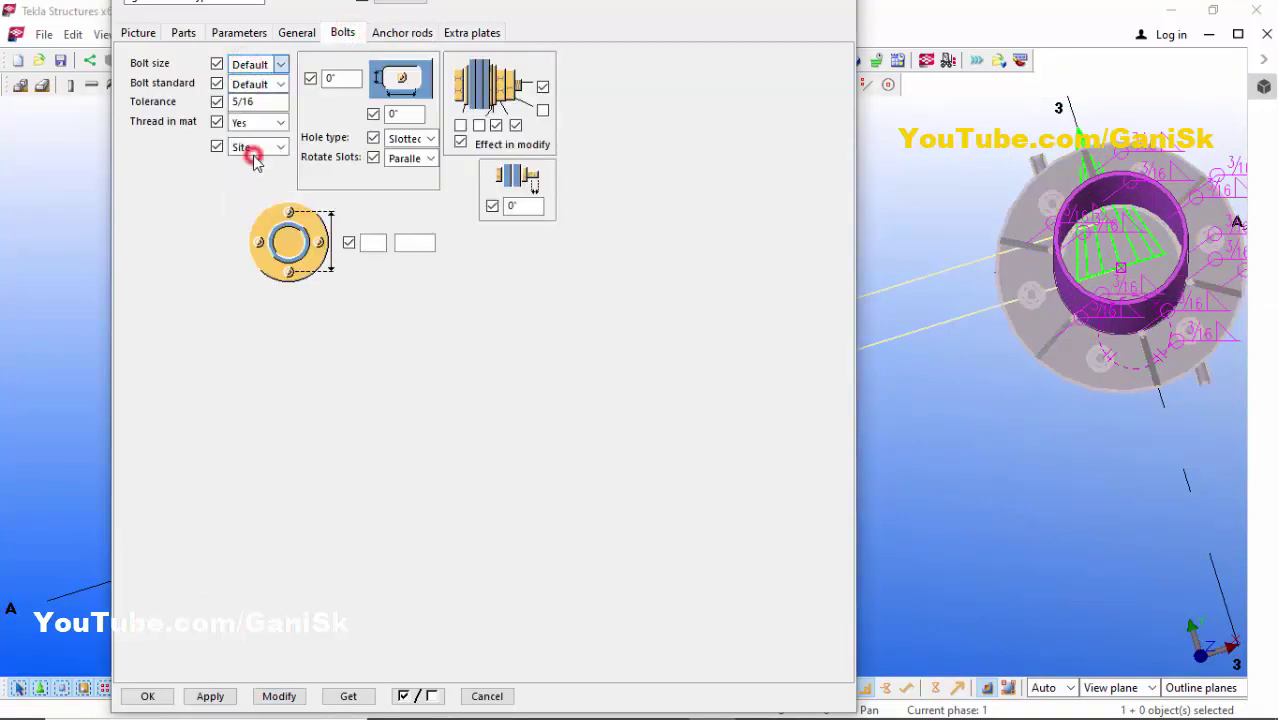
pyautogui.doubleClick(256, 103)
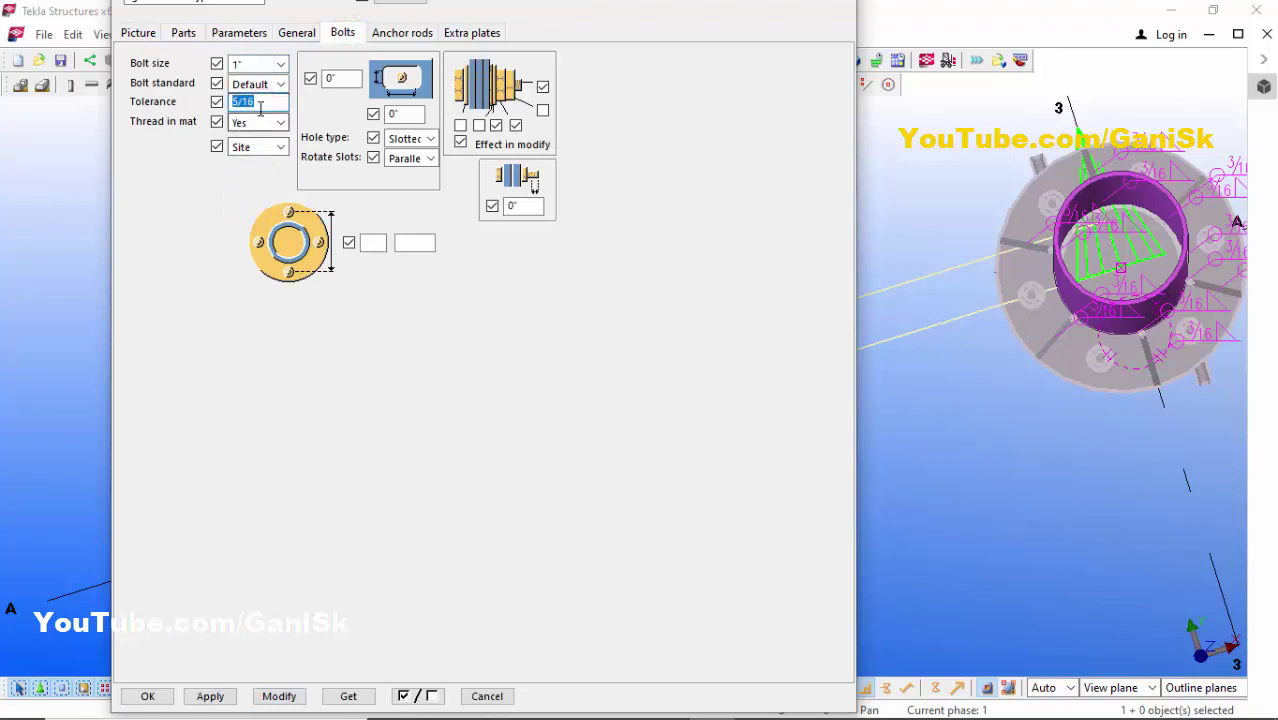
pyautogui.click(258, 104)
pyautogui.click(374, 243)
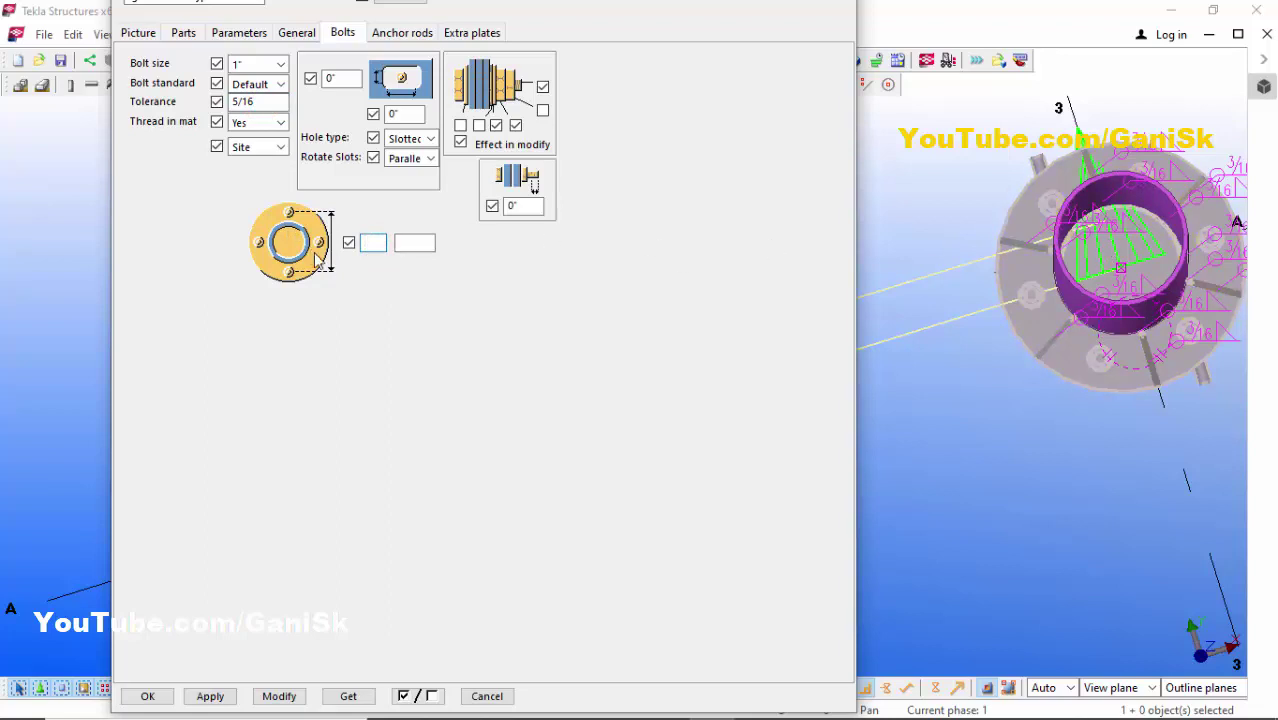
pyautogui.click(423, 243)
pyautogui.click(276, 692)
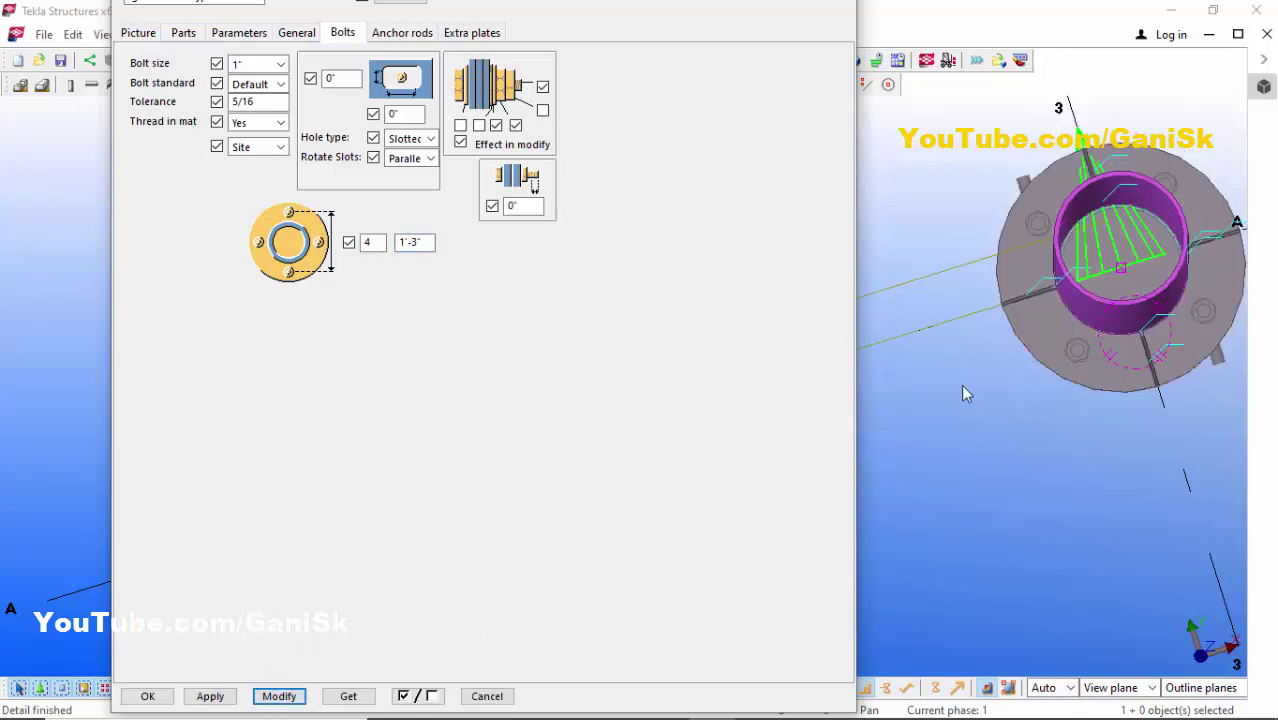
# Update the connection again and save the current base plate settings.
pyautogui.scroll(3, 1108, 320)
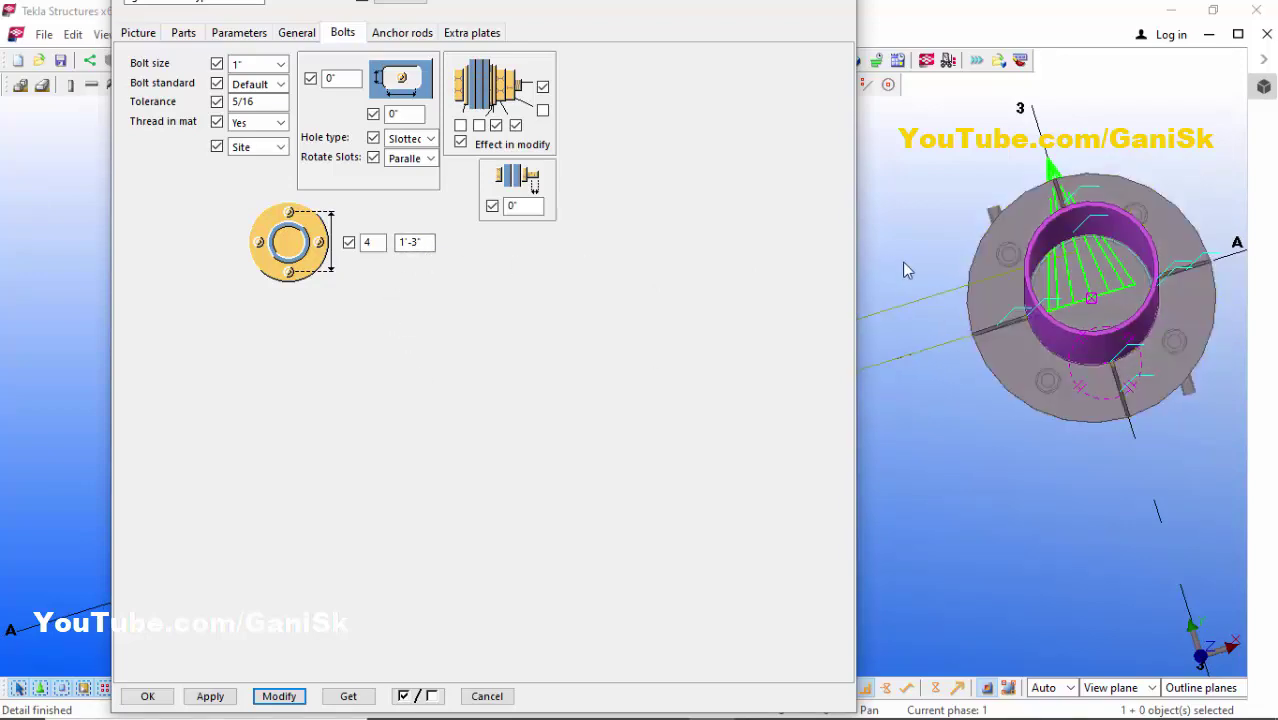
pyautogui.moveTo(1075, 389); pyautogui.dragTo(1079, 347, button='middle')
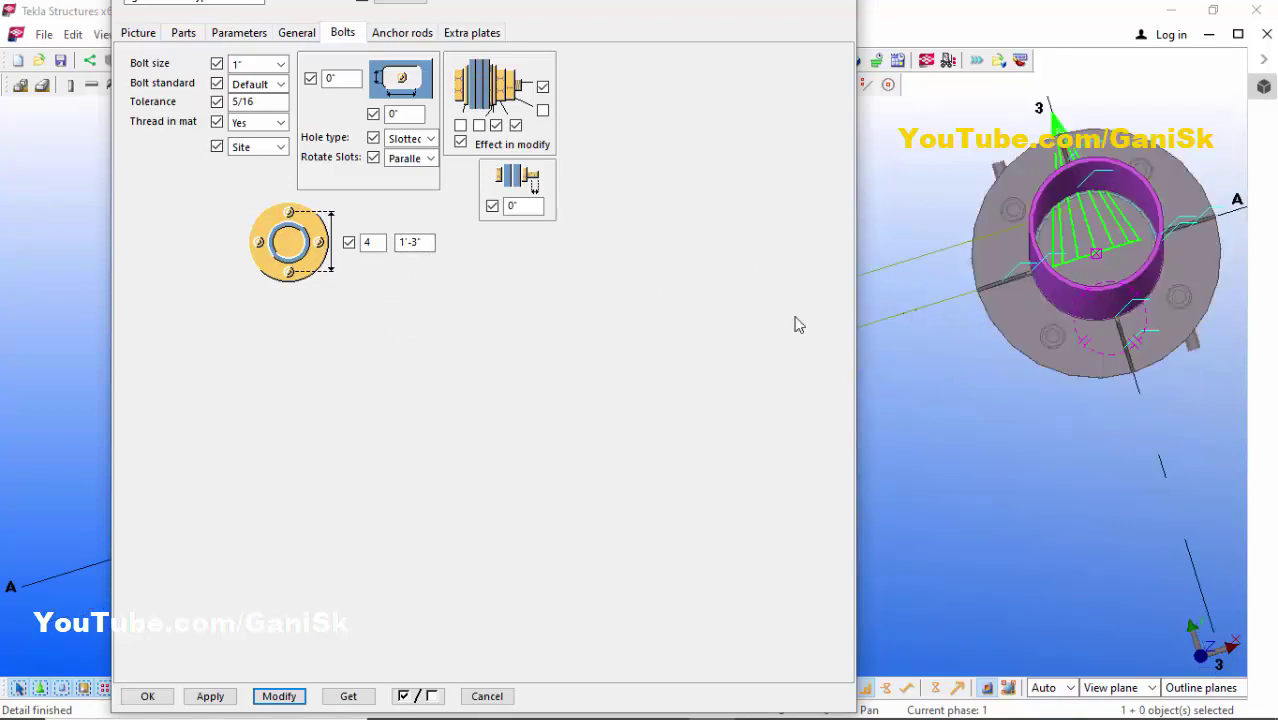
pyautogui.click(279, 695)
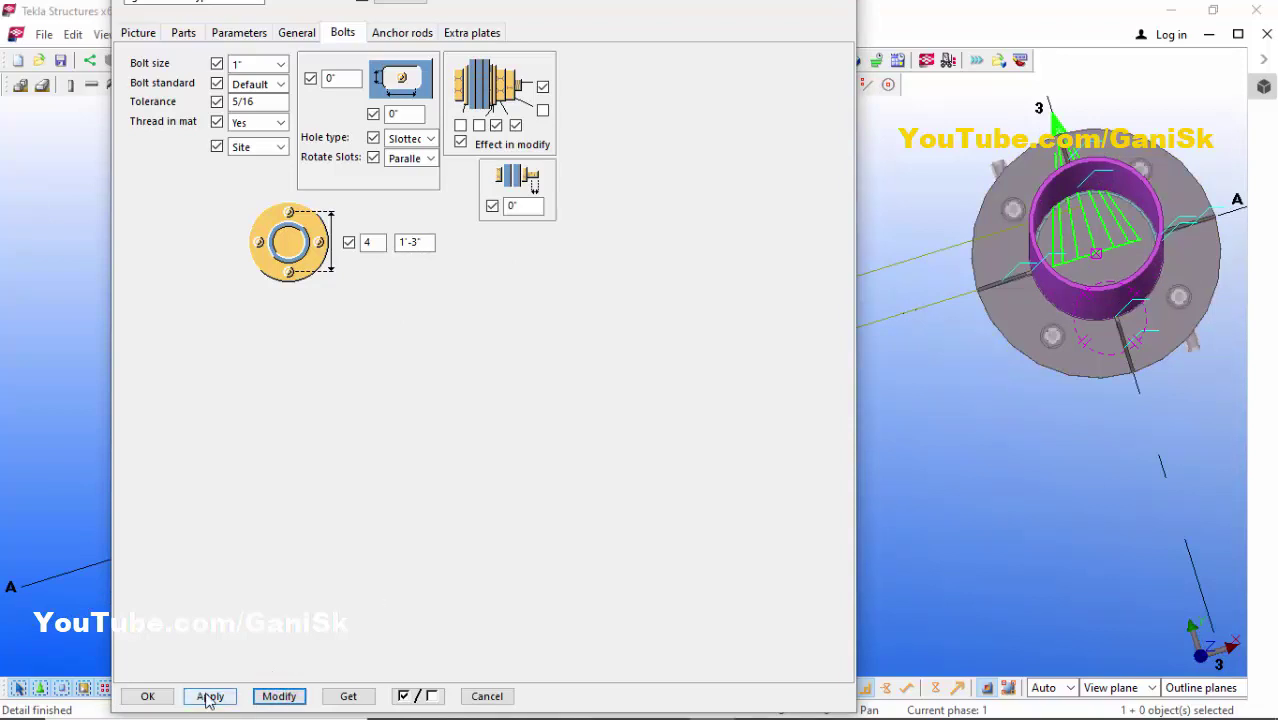
pyautogui.click(205, 695)
# Close the dialog, redraw the view and orbit to inspect the finished column base from the side.
pyautogui.click(147, 695)
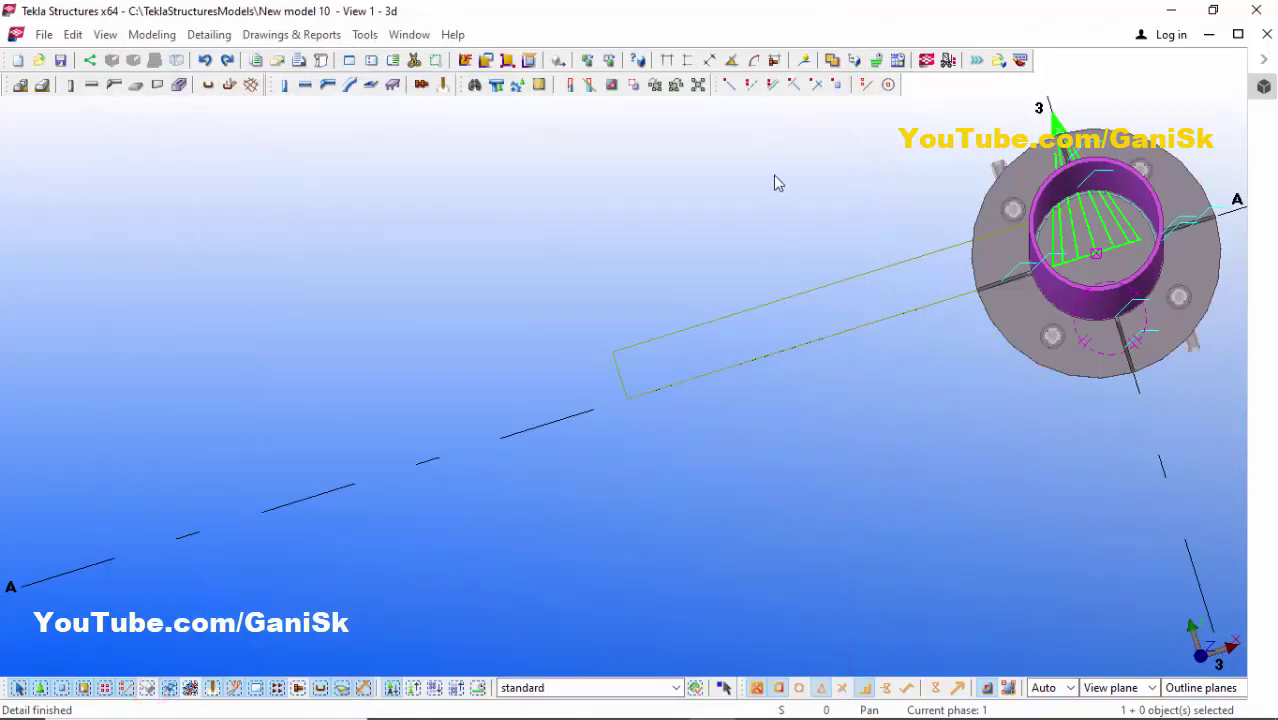
pyautogui.rightClick(740, 138)
pyautogui.click(797, 246)
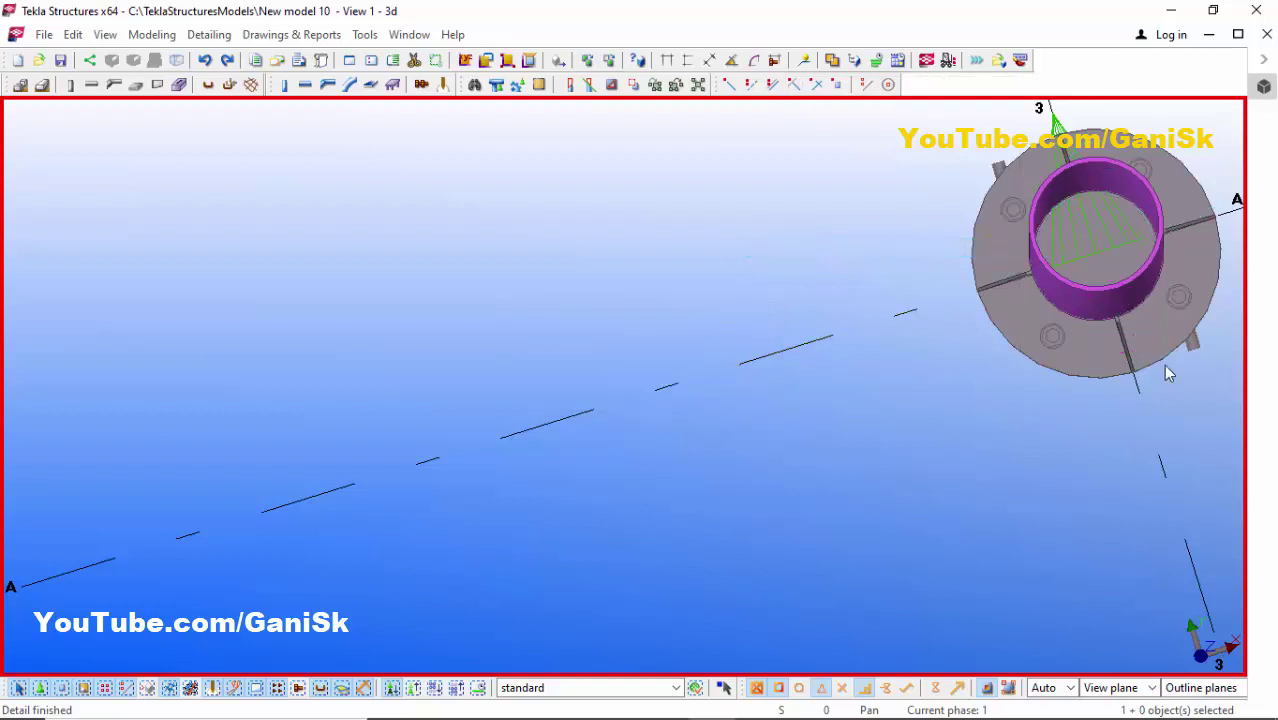
pyautogui.keyDown('ctrl'); pyautogui.moveTo(1075, 408); pyautogui.dragTo(864, 251, button='middle'); pyautogui.keyUp('ctrl')
pyautogui.scroll(2, 871, 258)
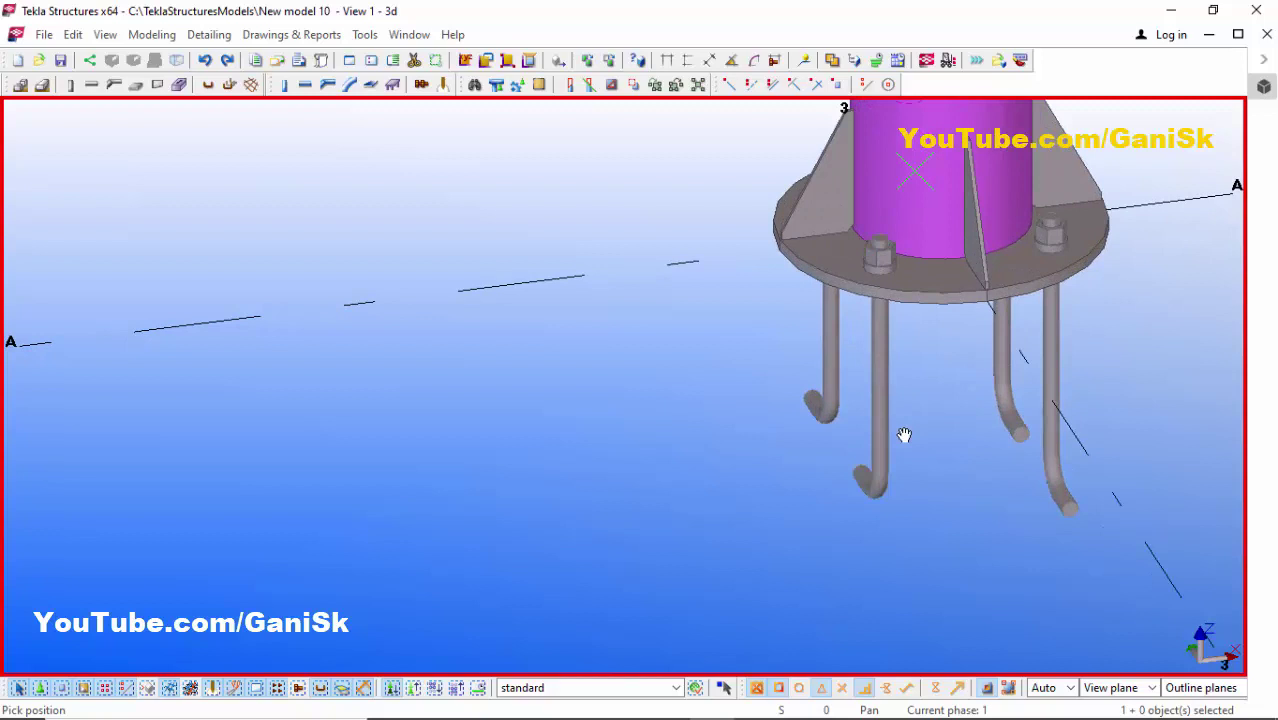